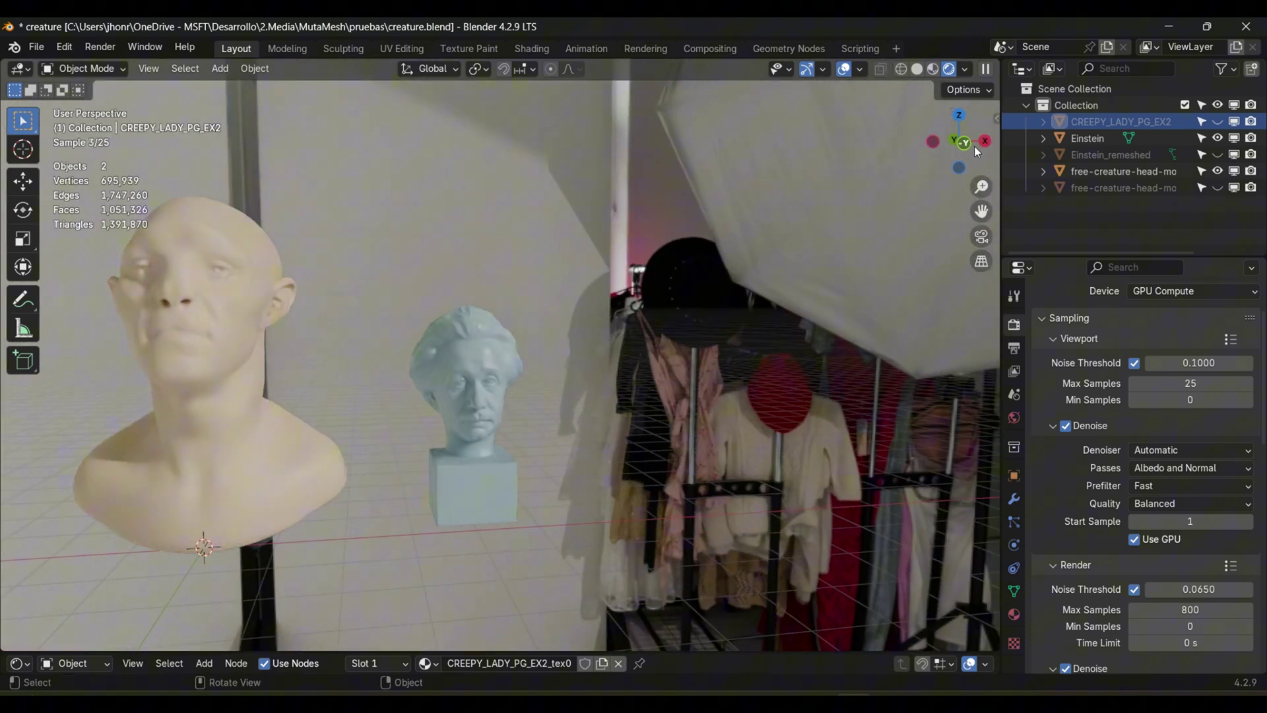
{"action": "left_click_drag", "start_coordinate": [982, 210], "coordinate": [1264, 176]}
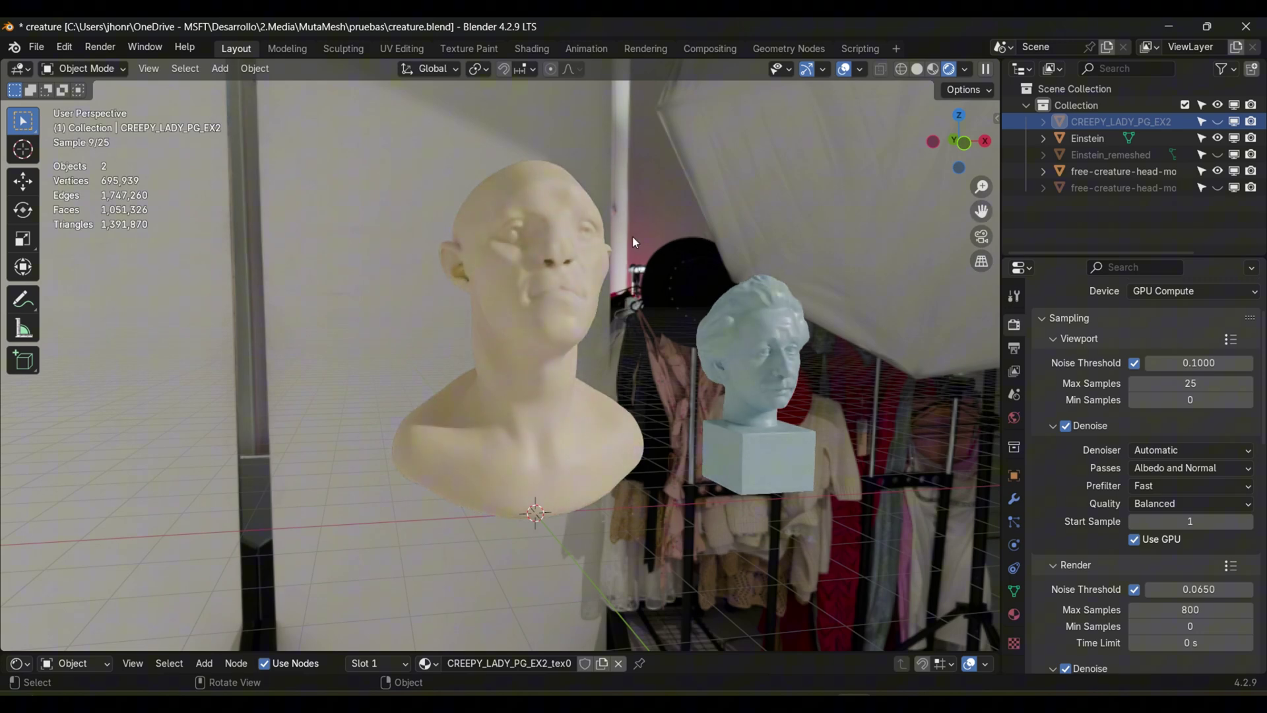
{"action": "scroll", "coordinate": [632, 240], "scroll_direction": "up", "scroll_amount": 1}
{"action": "scroll", "coordinate": [633, 237], "scroll_direction": "up", "scroll_amount": 2}
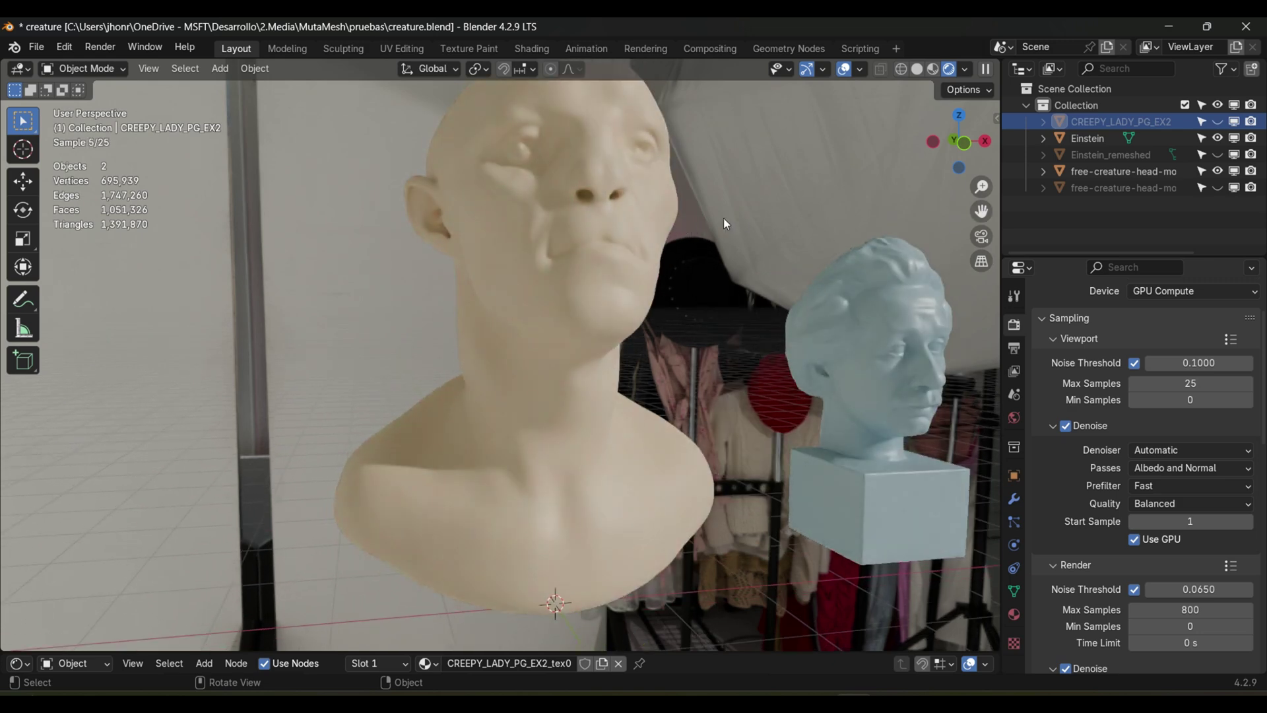
{"action": "scroll", "coordinate": [736, 218], "scroll_direction": "down", "scroll_amount": 4}
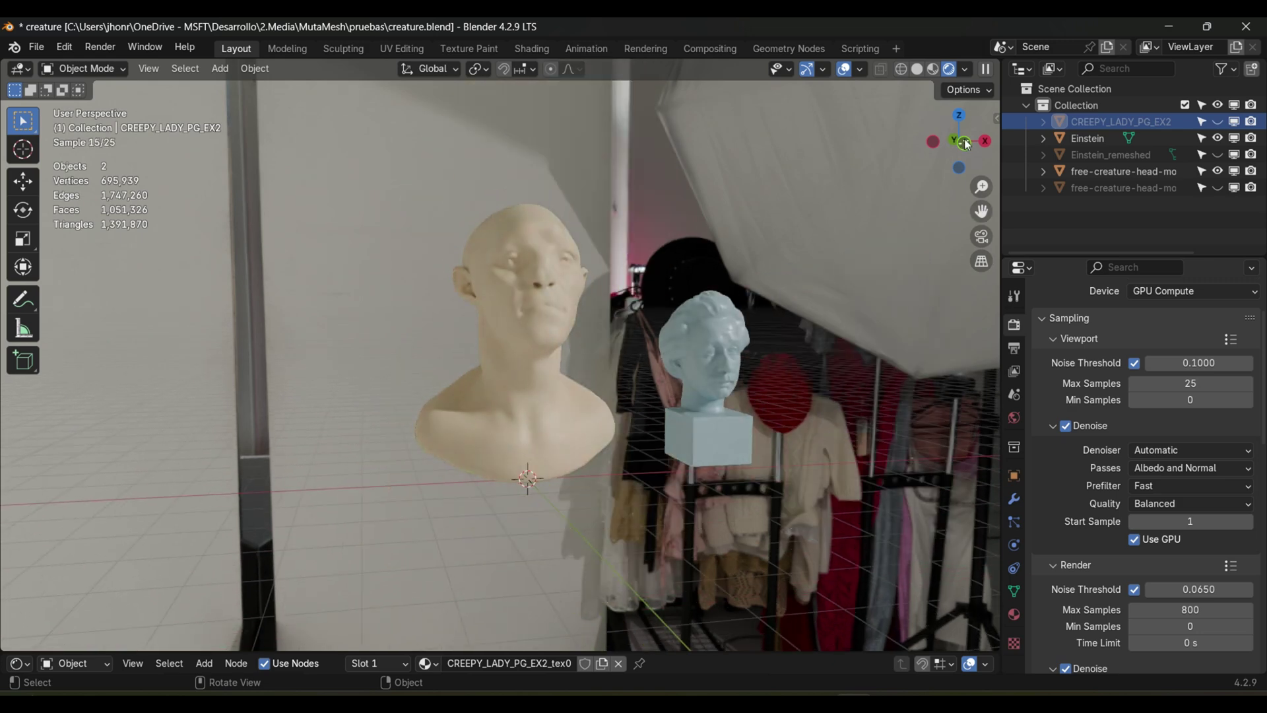
{"action": "left_click_drag", "start_coordinate": [966, 143], "coordinate": [961, 145]}
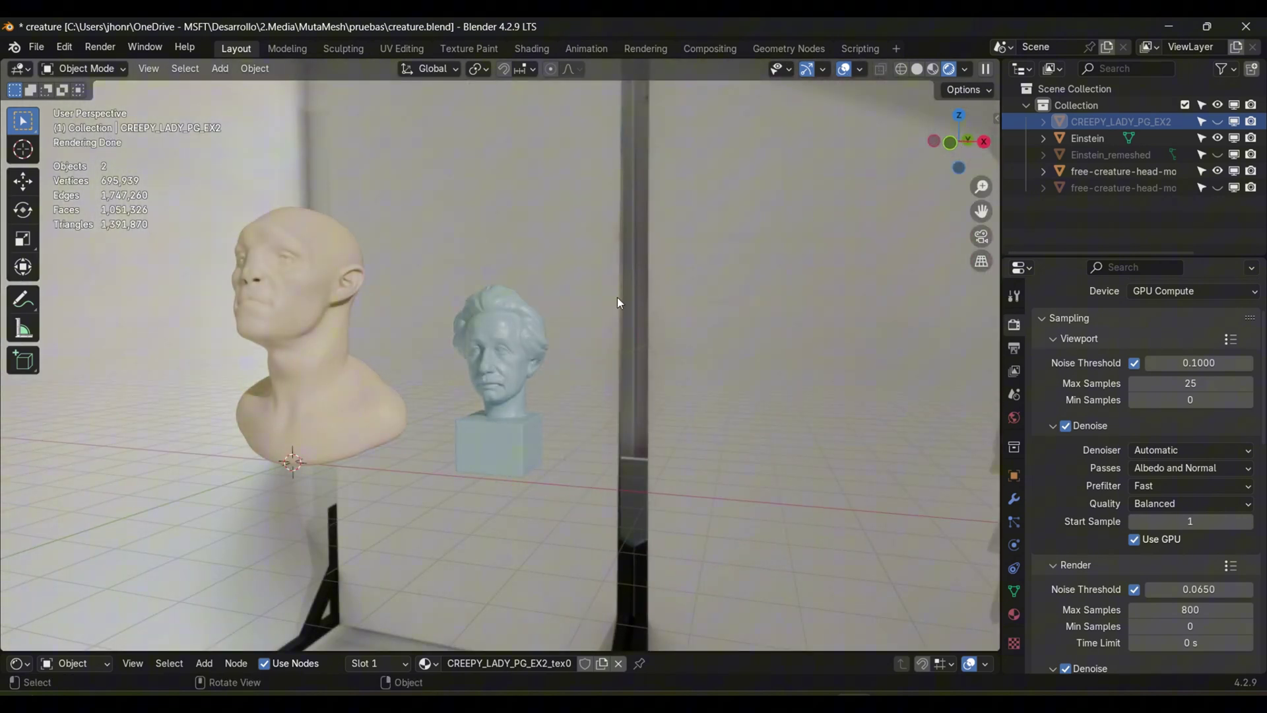
Open the MutaMesh Remesher settings and review the available remesh tools, keeping Instant Meshes as the tool.
{"action": "key", "text": "n"}
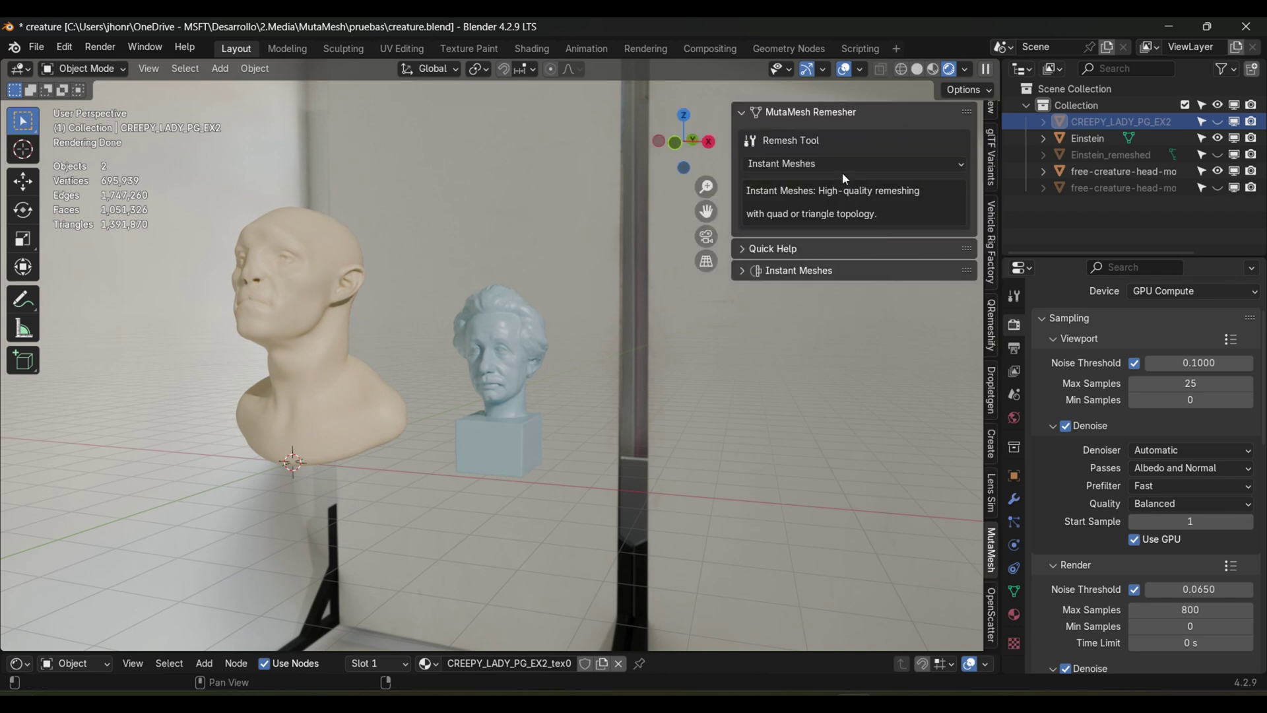
{"action": "left_click", "coordinate": [820, 164]}
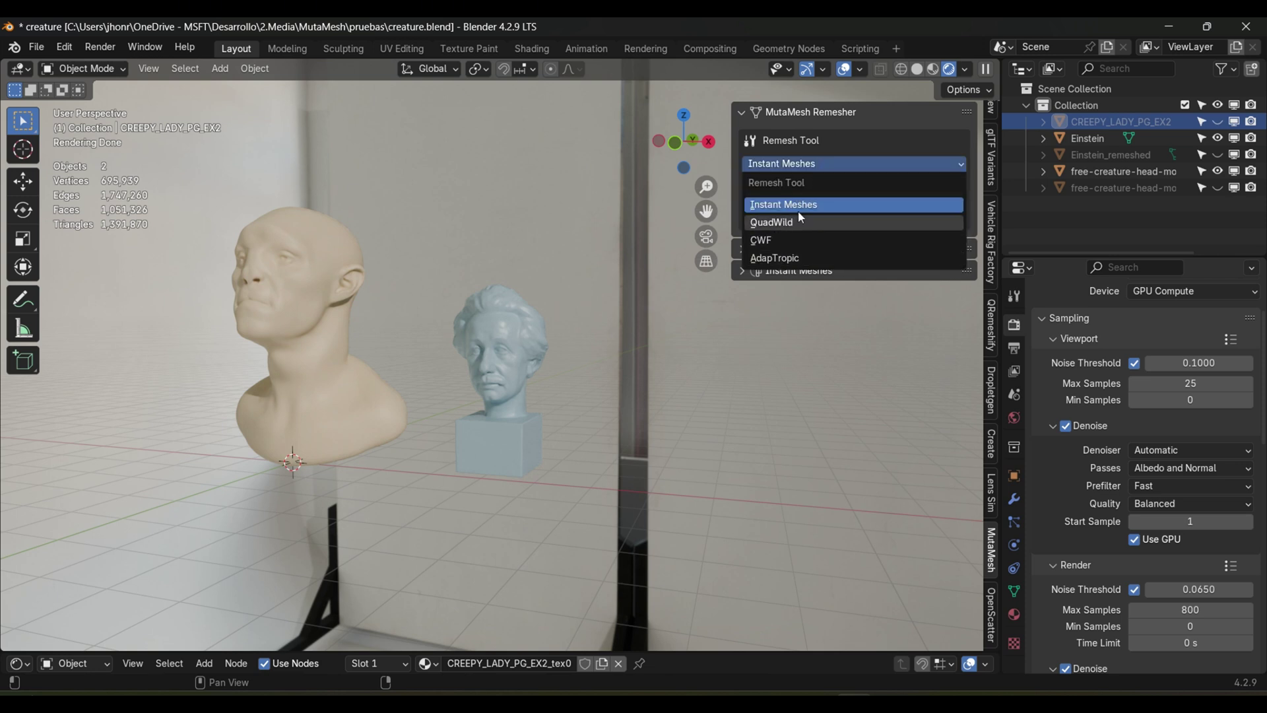
{"action": "left_click", "coordinate": [851, 169]}
{"action": "left_click", "coordinate": [851, 169]}
{"action": "left_click", "coordinate": [851, 169]}
{"action": "left_click", "coordinate": [851, 165]}
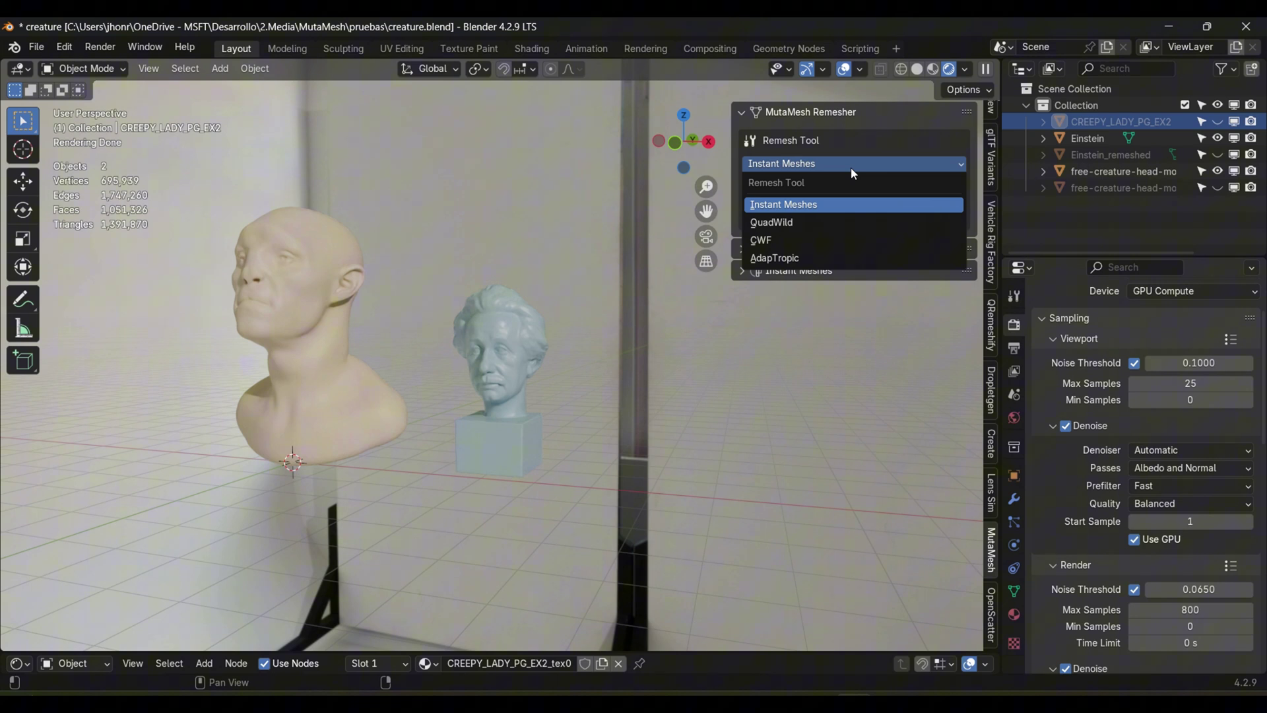
{"action": "left_click", "coordinate": [850, 167]}
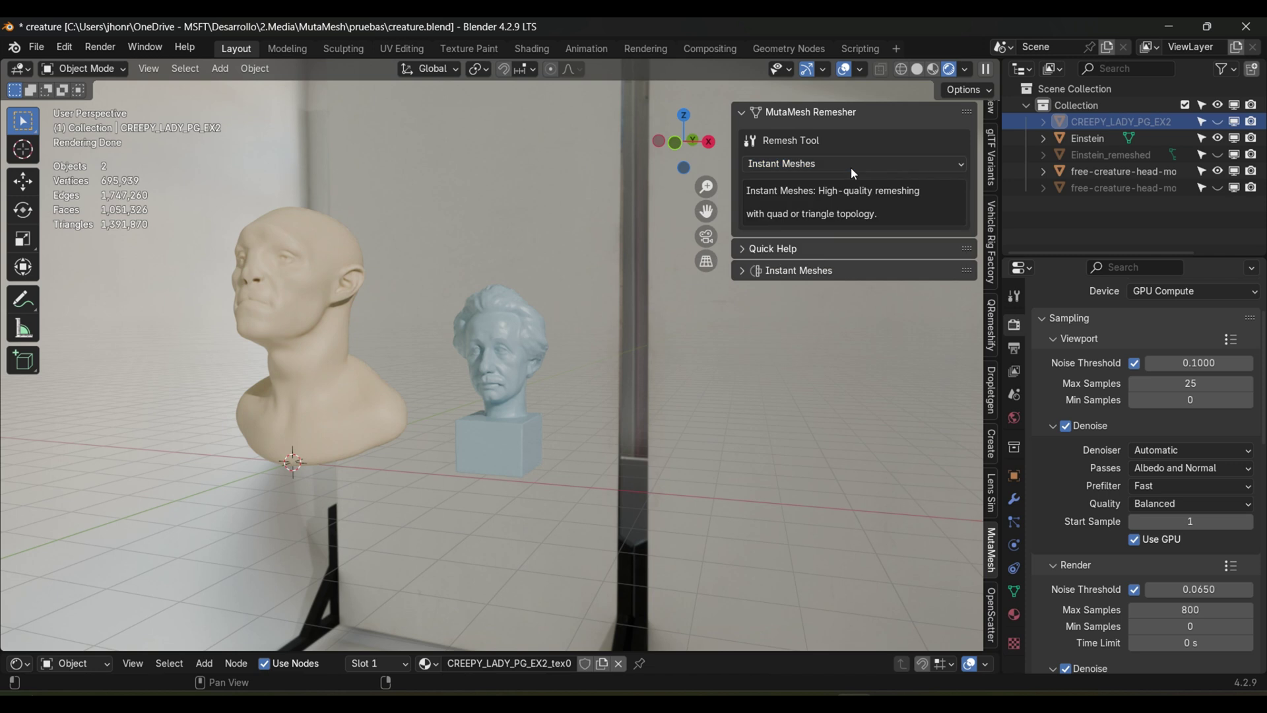
Expand the Instant Meshes settings and review the mesh type options, keeping Quad.
{"action": "left_click", "coordinate": [753, 271]}
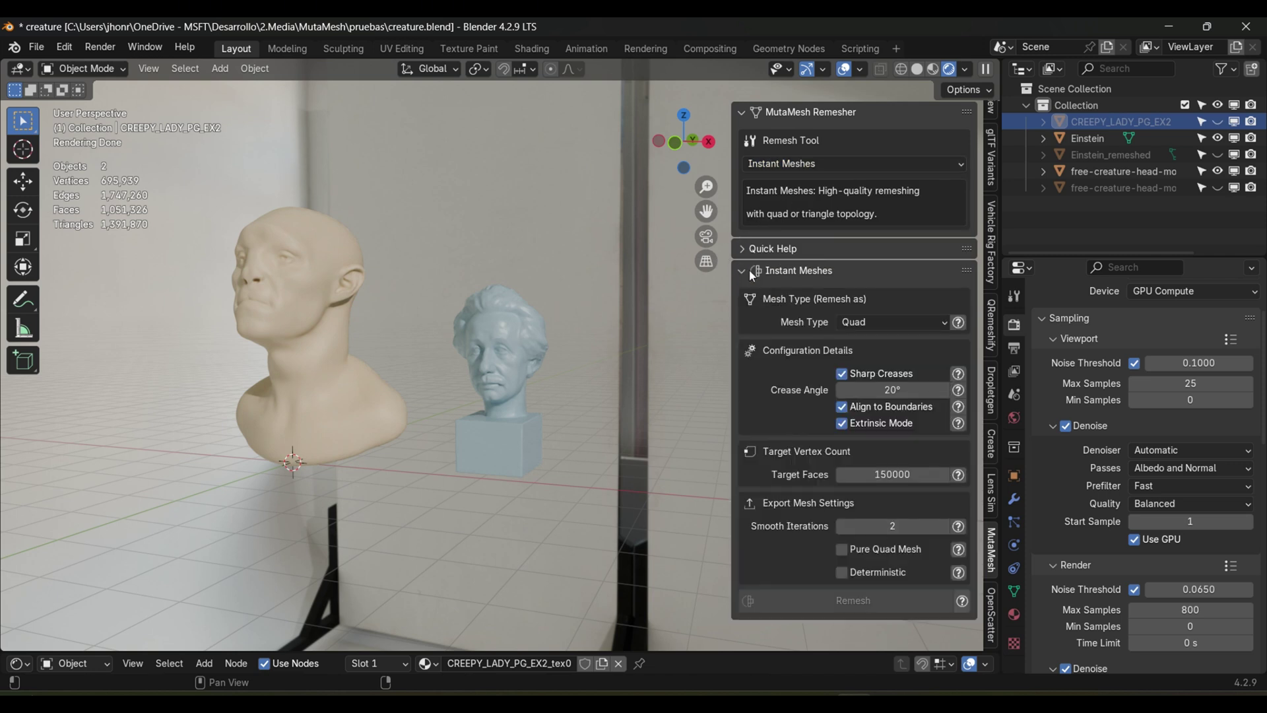
{"action": "left_click", "coordinate": [861, 324]}
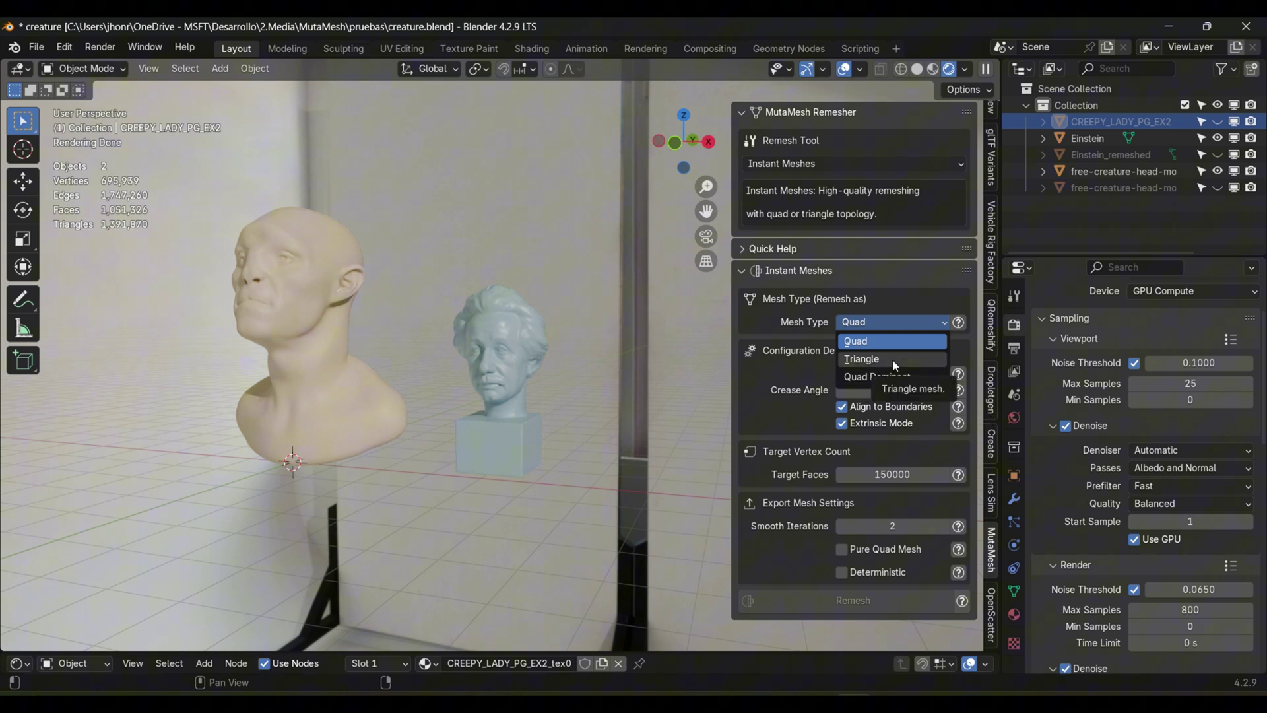
{"action": "left_click", "coordinate": [896, 316]}
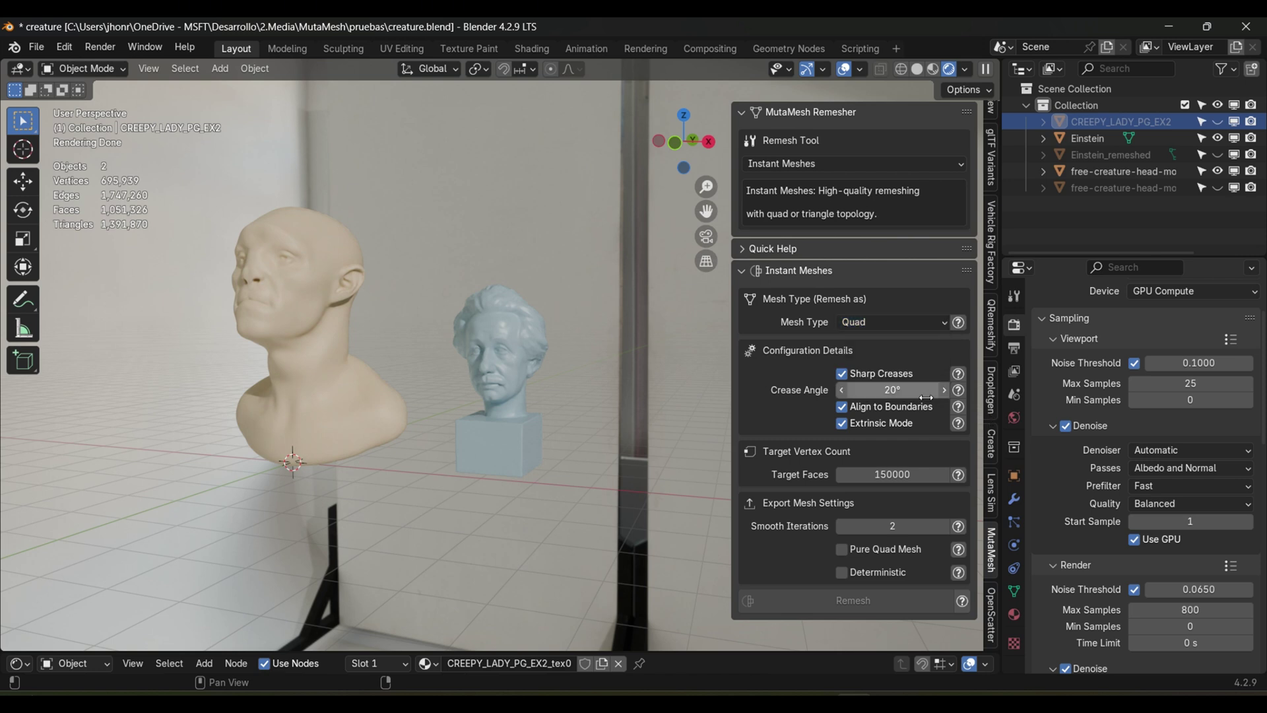
{"action": "left_click", "coordinate": [893, 315]}
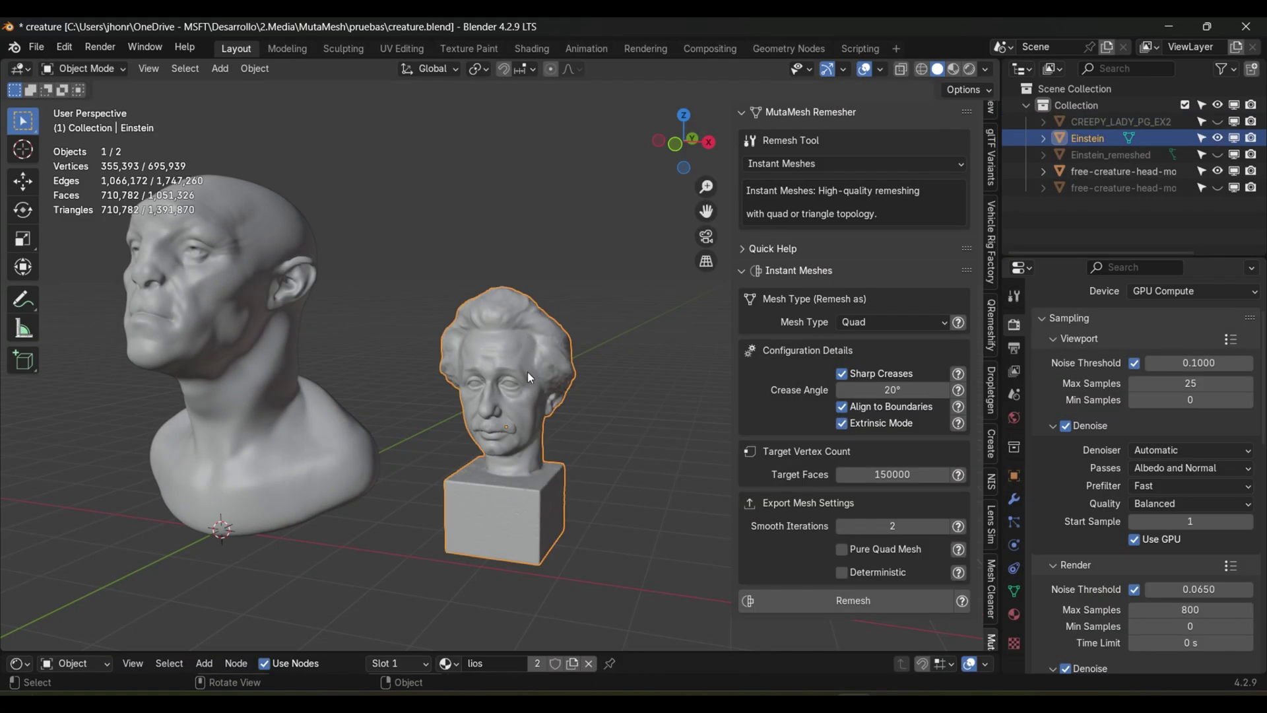
Examine the original Einstein bust's surface and its mesh density up close in Edit Mode, and return to Object Mode.
{"action": "scroll", "coordinate": [527, 375], "scroll_direction": "up", "scroll_amount": 4}
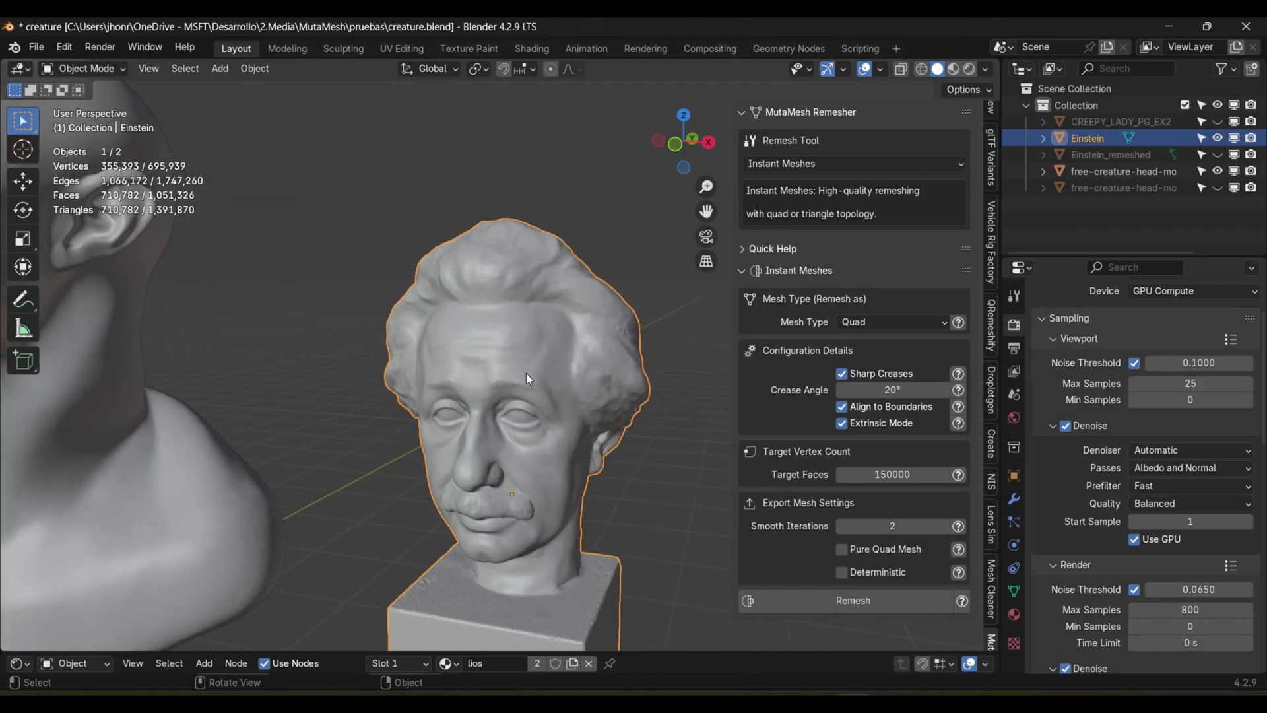
{"action": "middle_click_drag", "start_coordinate": [526, 375], "coordinate": [410, 233], "text": "shift"}
{"action": "left_click_drag", "start_coordinate": [509, 79], "coordinate": [581, 116]}
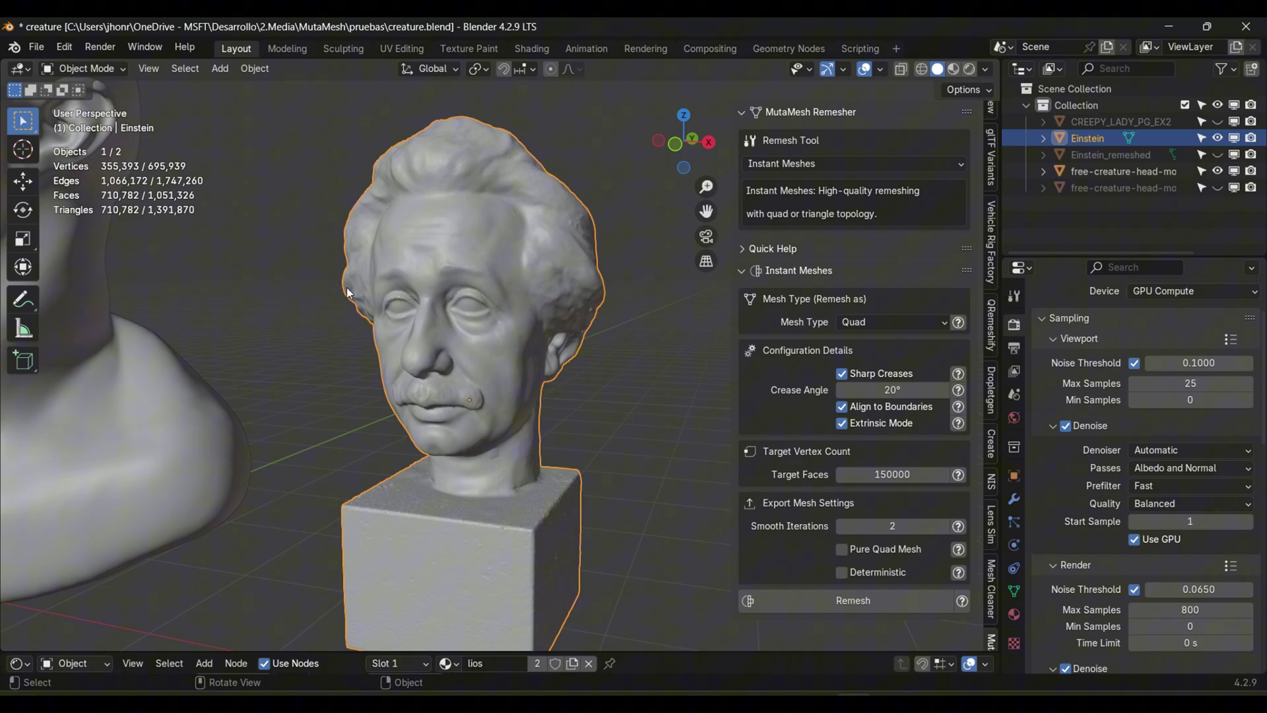
{"action": "key", "text": "Tab"}
{"action": "scroll", "coordinate": [561, 232], "scroll_direction": "up", "scroll_amount": 4}
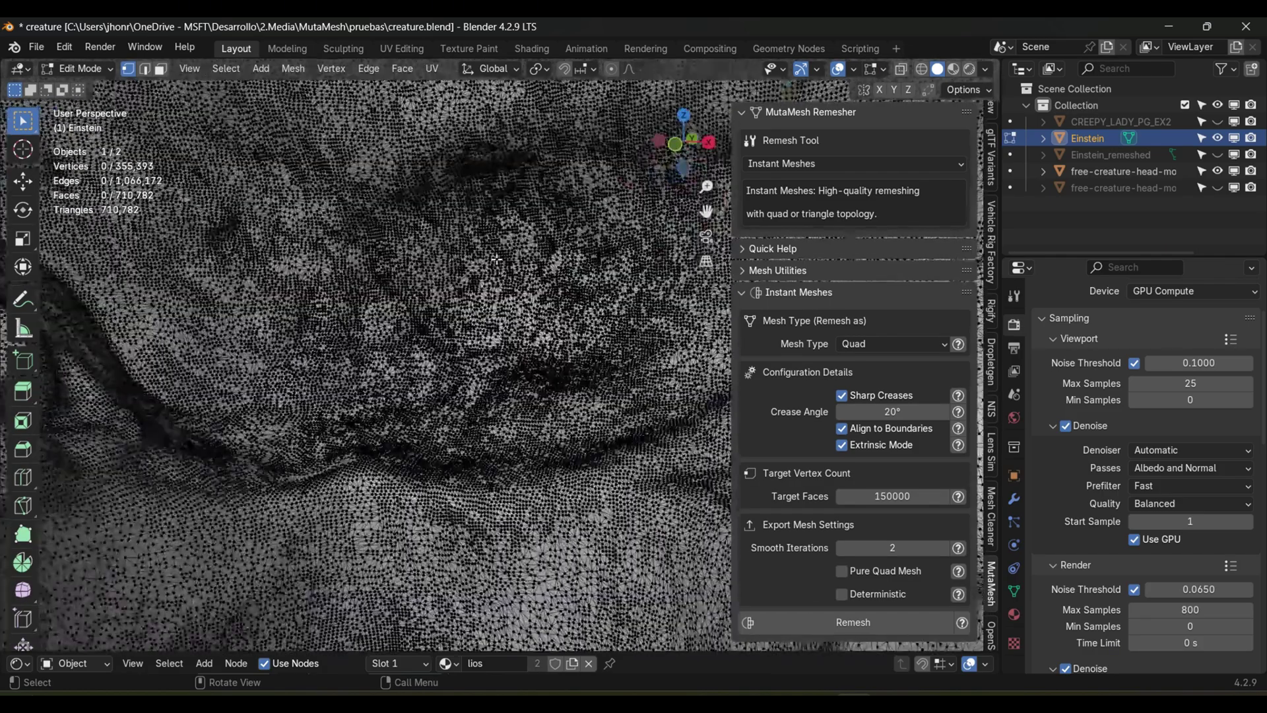
{"action": "scroll", "coordinate": [561, 232], "scroll_direction": "up", "scroll_amount": 5}
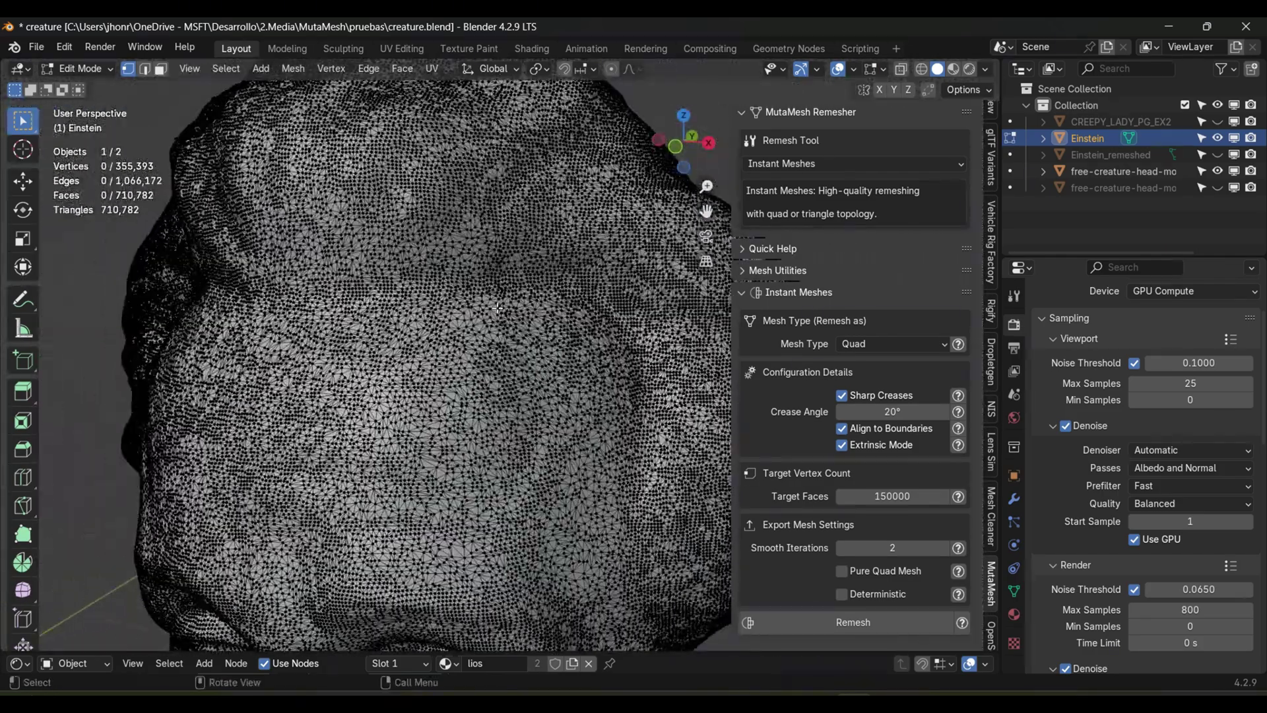
{"action": "scroll", "coordinate": [459, 340], "scroll_direction": "up", "scroll_amount": 3}
{"action": "scroll", "coordinate": [459, 340], "scroll_direction": "down", "scroll_amount": 8}
{"action": "left_click_drag", "start_coordinate": [678, 160], "coordinate": [679, 153]}
{"action": "key", "text": "Tab"}
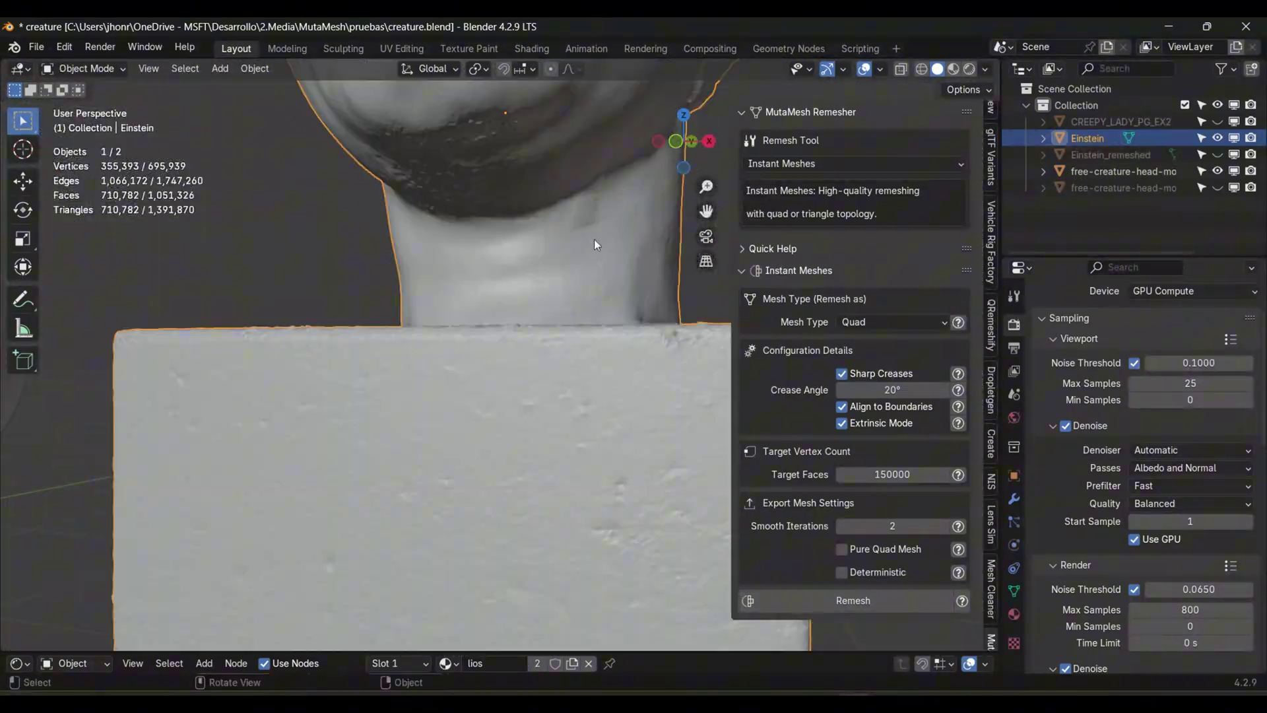
Set the Instant Meshes crease angle to 35° for the Einstein bust.
{"action": "scroll", "coordinate": [594, 239], "scroll_direction": "down", "scroll_amount": 4}
{"action": "middle_click_drag", "start_coordinate": [680, 148], "coordinate": [695, 280], "text": "shift"}
{"action": "left_click", "coordinate": [888, 390]}
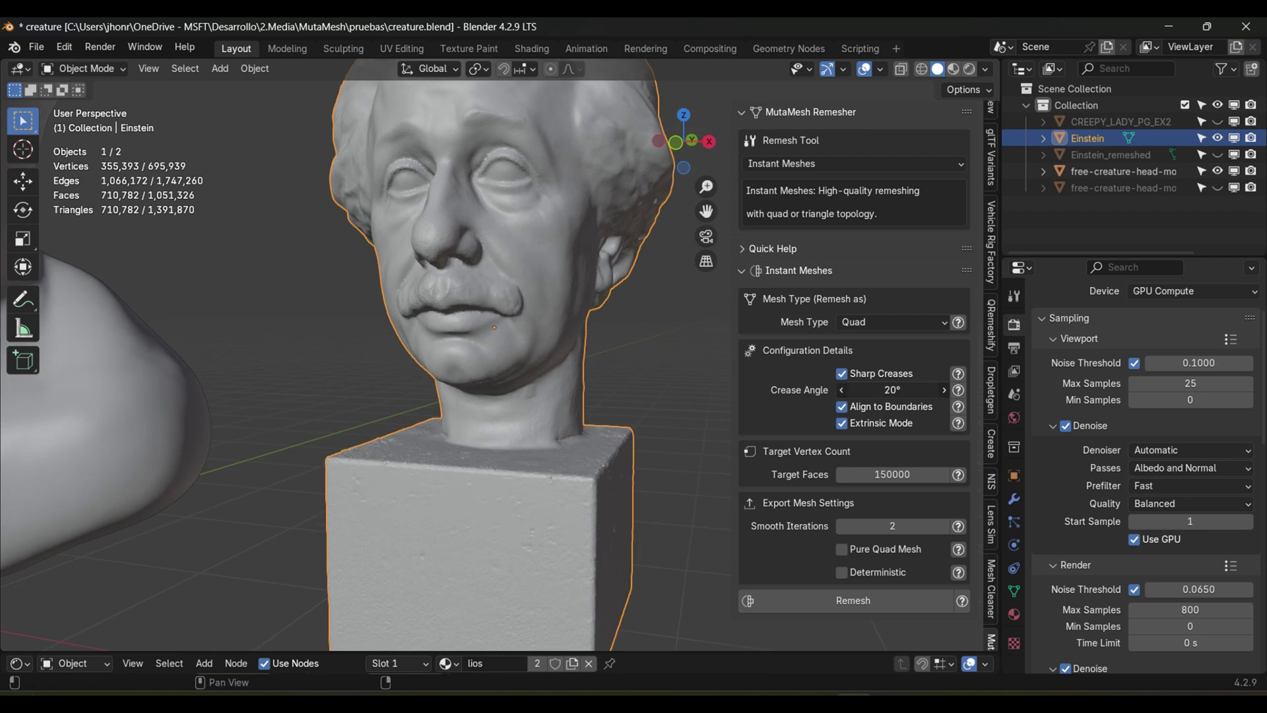
{"action": "type", "text": "35"}
{"action": "key", "text": "Return"}
Read the help texts for the Sharp Creases and Align to Boundaries options, closing each one again.
{"action": "left_click", "coordinate": [959, 375]}
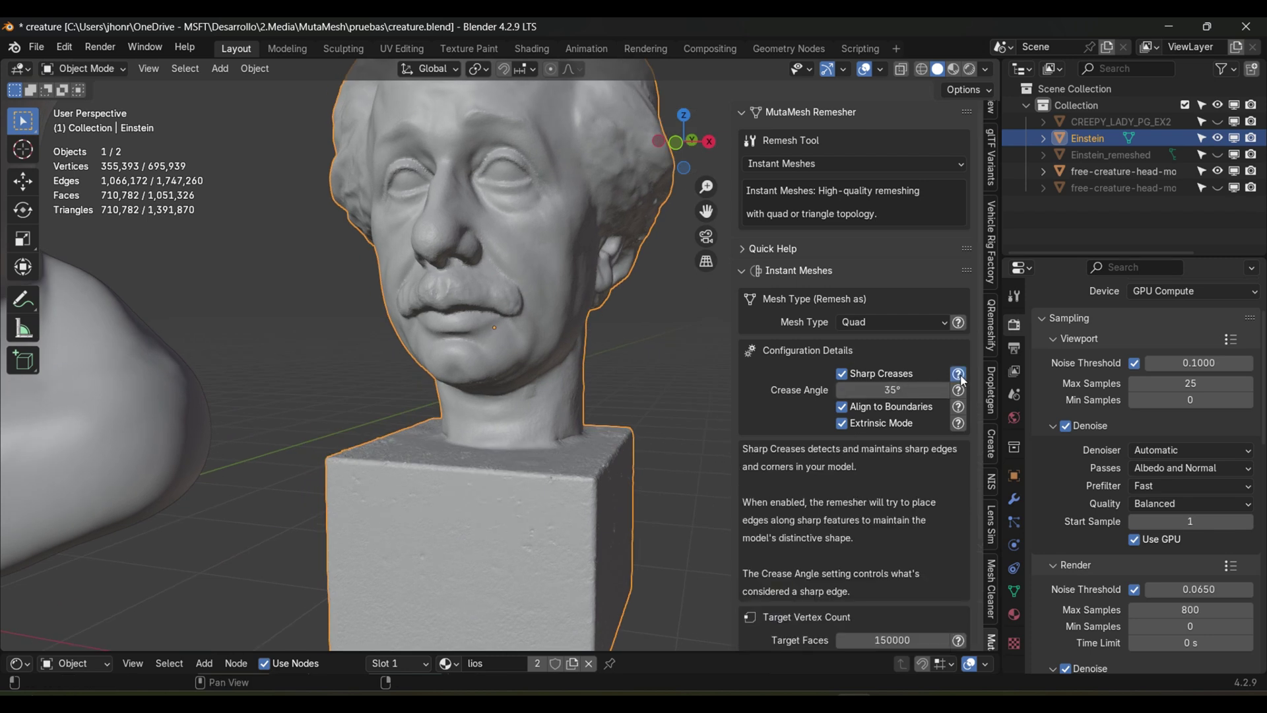
{"action": "left_click", "coordinate": [959, 375]}
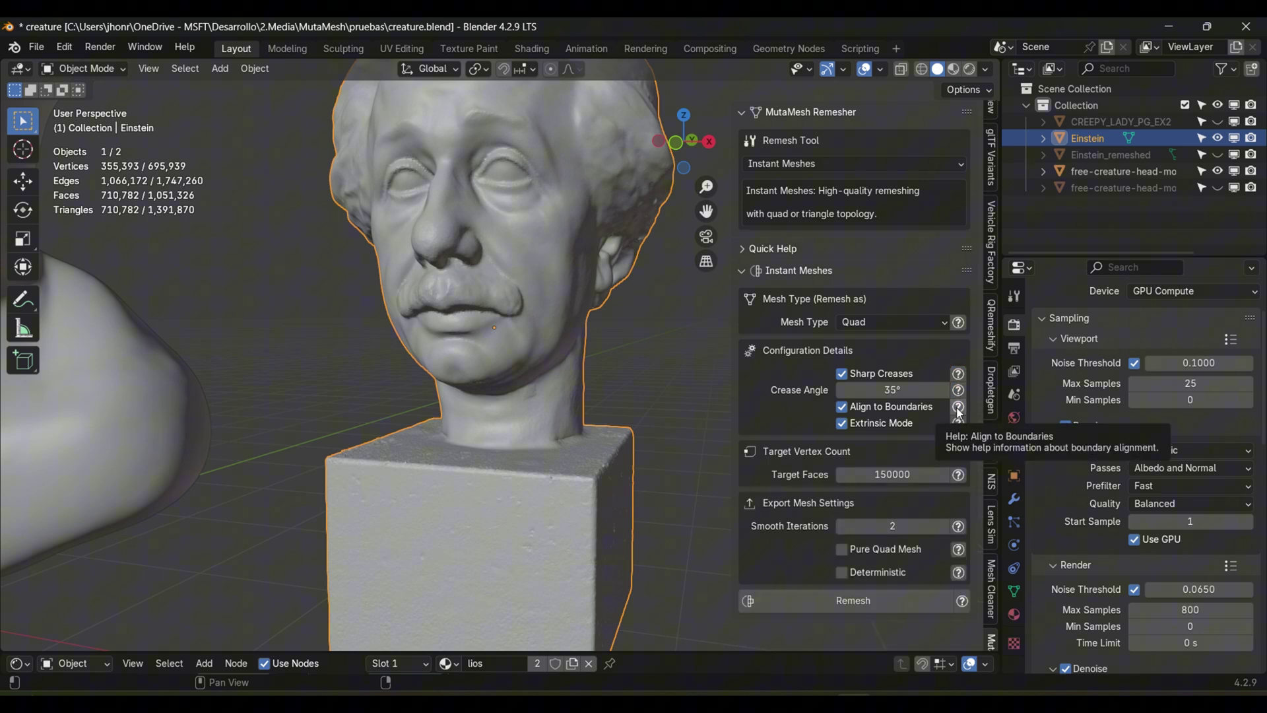
{"action": "left_click", "coordinate": [959, 408]}
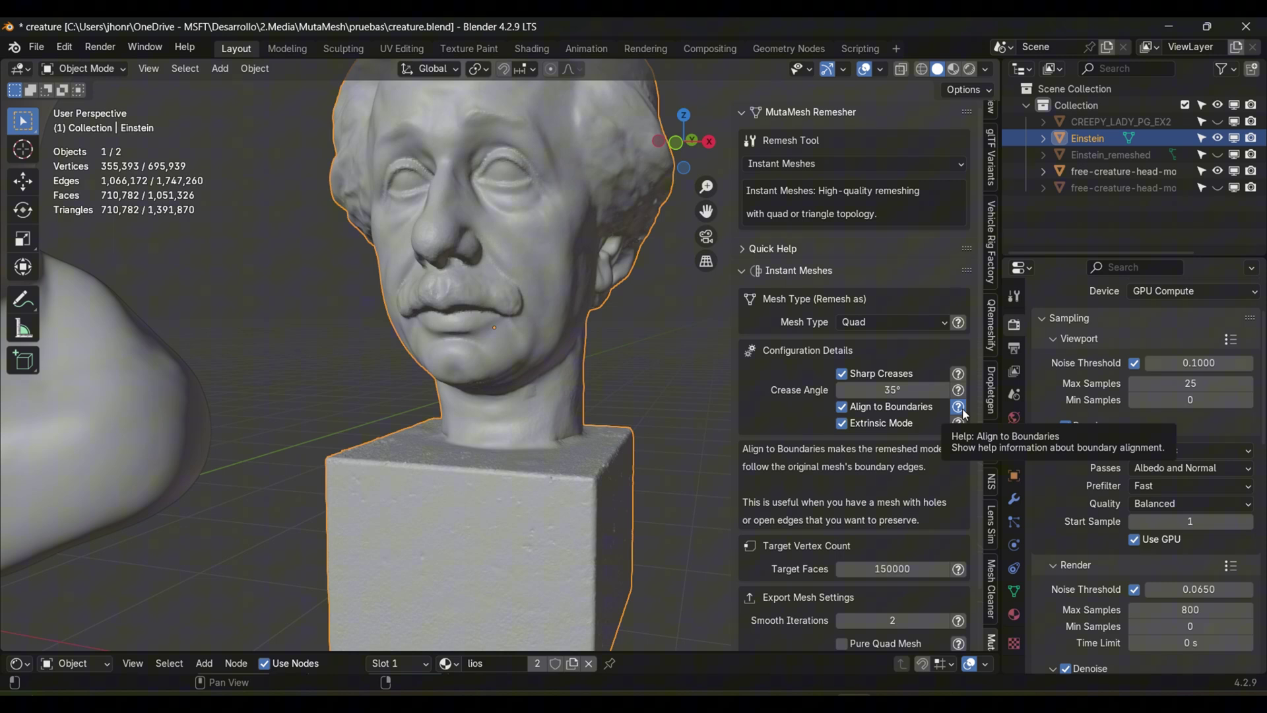
{"action": "left_click", "coordinate": [958, 408]}
Hide the original Einstein bust, unhide Einstein_remeshed in its place, and select the remeshed bust.
{"action": "scroll", "coordinate": [635, 191], "scroll_direction": "up", "scroll_amount": 4}
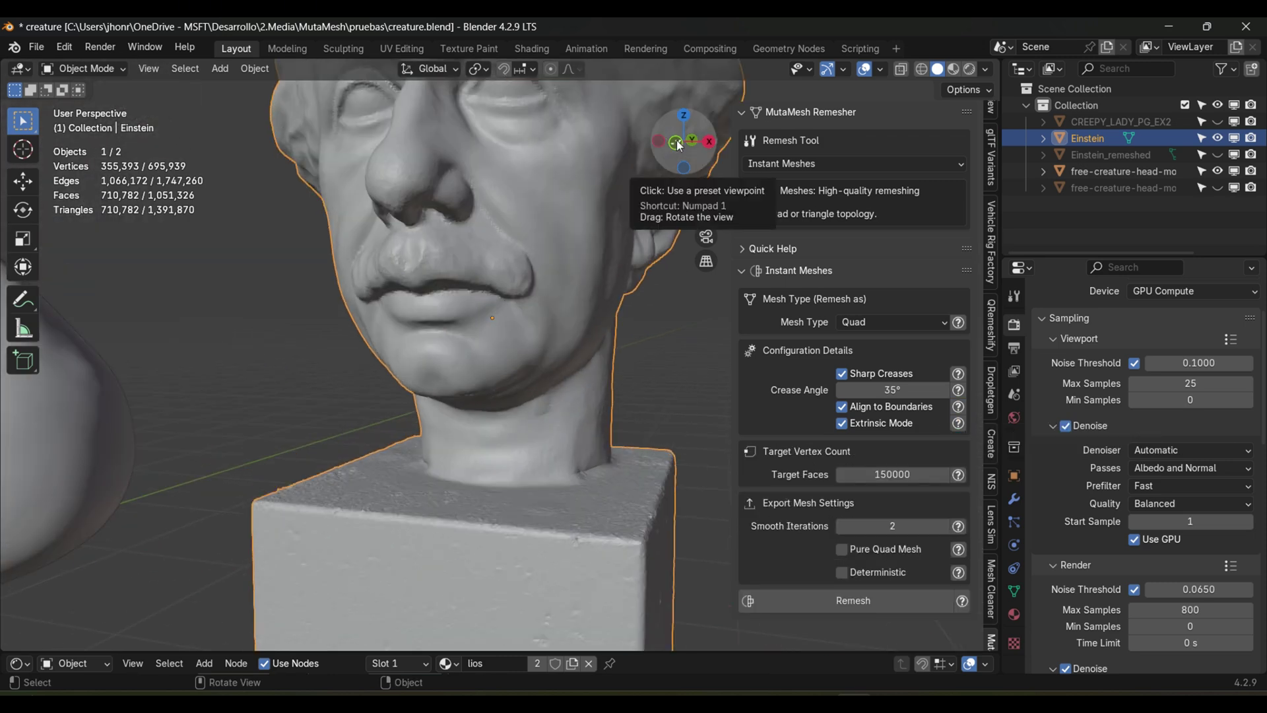
{"action": "left_click_drag", "start_coordinate": [677, 145], "coordinate": [680, 145]}
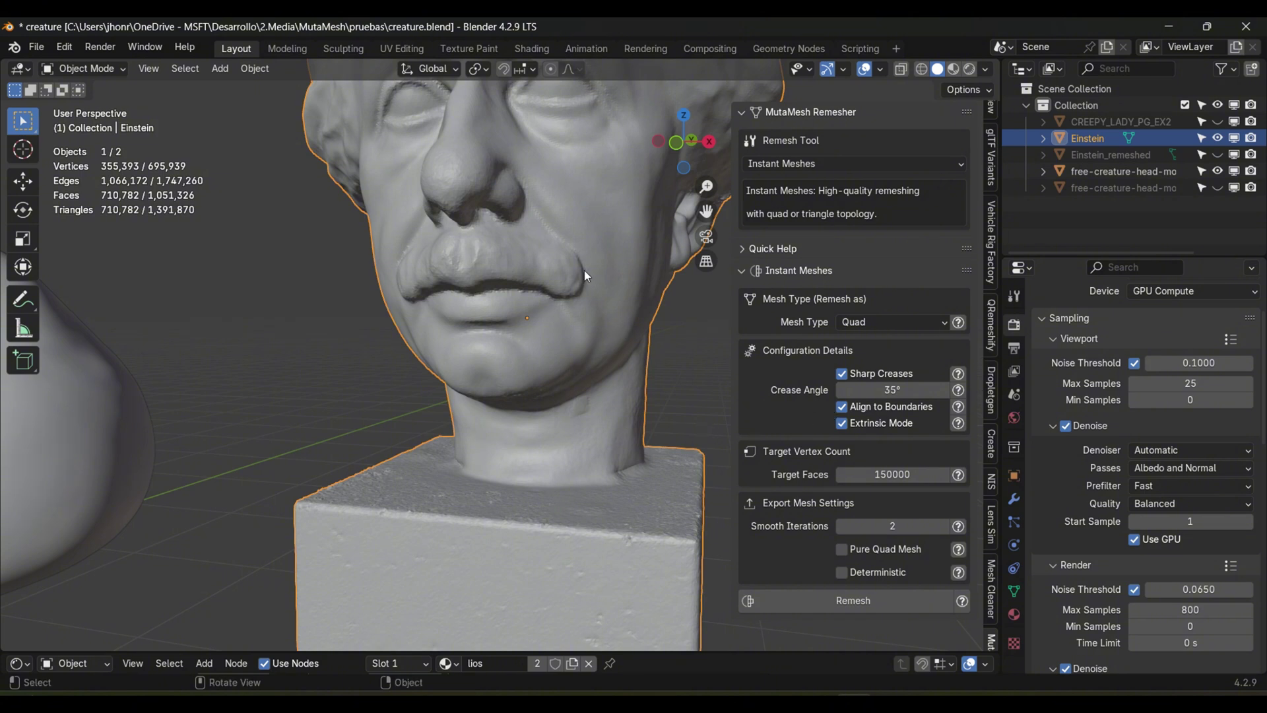
{"action": "scroll", "coordinate": [605, 344], "scroll_direction": "down", "scroll_amount": 2}
{"action": "scroll", "coordinate": [605, 344], "scroll_direction": "up", "scroll_amount": 1}
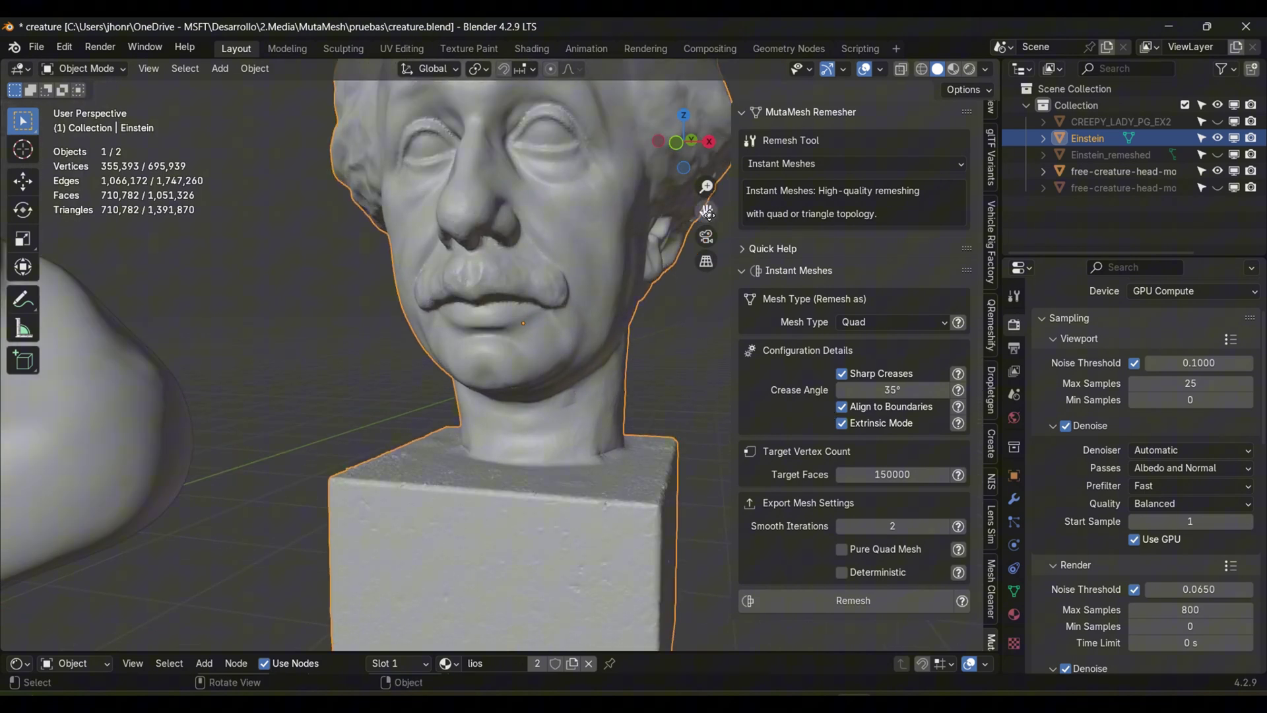
{"action": "left_click_drag", "start_coordinate": [708, 213], "coordinate": [528, 207]}
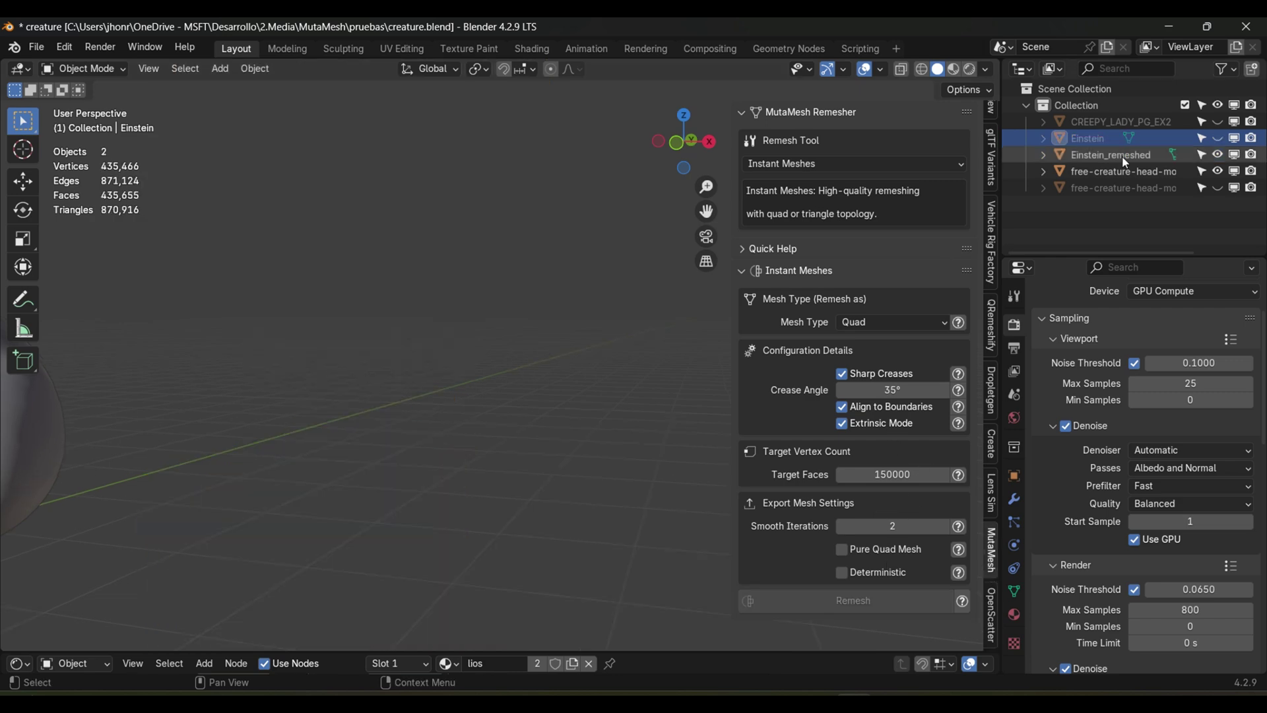
{"action": "left_click", "coordinate": [1123, 156]}
{"action": "scroll", "coordinate": [422, 357], "scroll_direction": "down", "scroll_amount": 4}
{"action": "scroll", "coordinate": [565, 394], "scroll_direction": "up", "scroll_amount": 3}
{"action": "left_click_drag", "start_coordinate": [706, 211], "coordinate": [455, 113]}
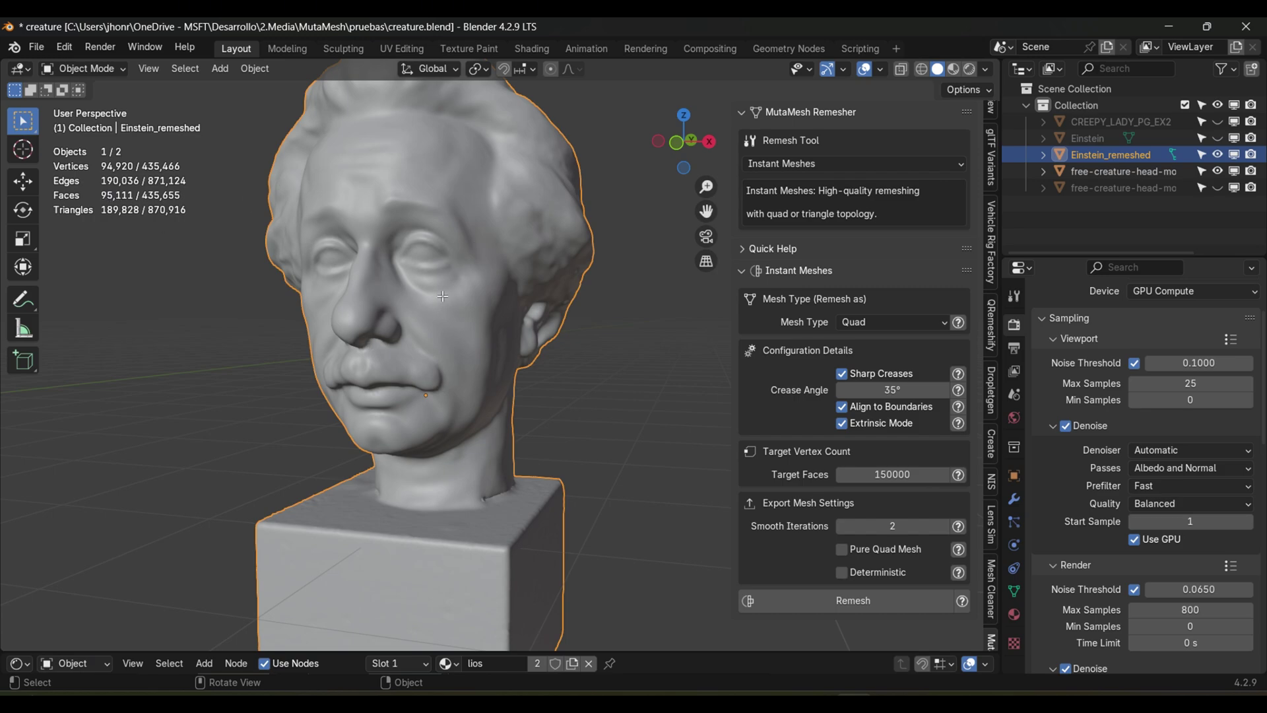
Examine the quad topology across the face of Einstein_remeshed in Edit Mode, and return to Object Mode.
{"action": "key", "text": "Tab"}
{"action": "scroll", "coordinate": [443, 297], "scroll_direction": "up", "scroll_amount": 6}
{"action": "scroll", "coordinate": [442, 296], "scroll_direction": "down", "scroll_amount": 4}
{"action": "left_click_drag", "start_coordinate": [707, 211], "coordinate": [838, 495]}
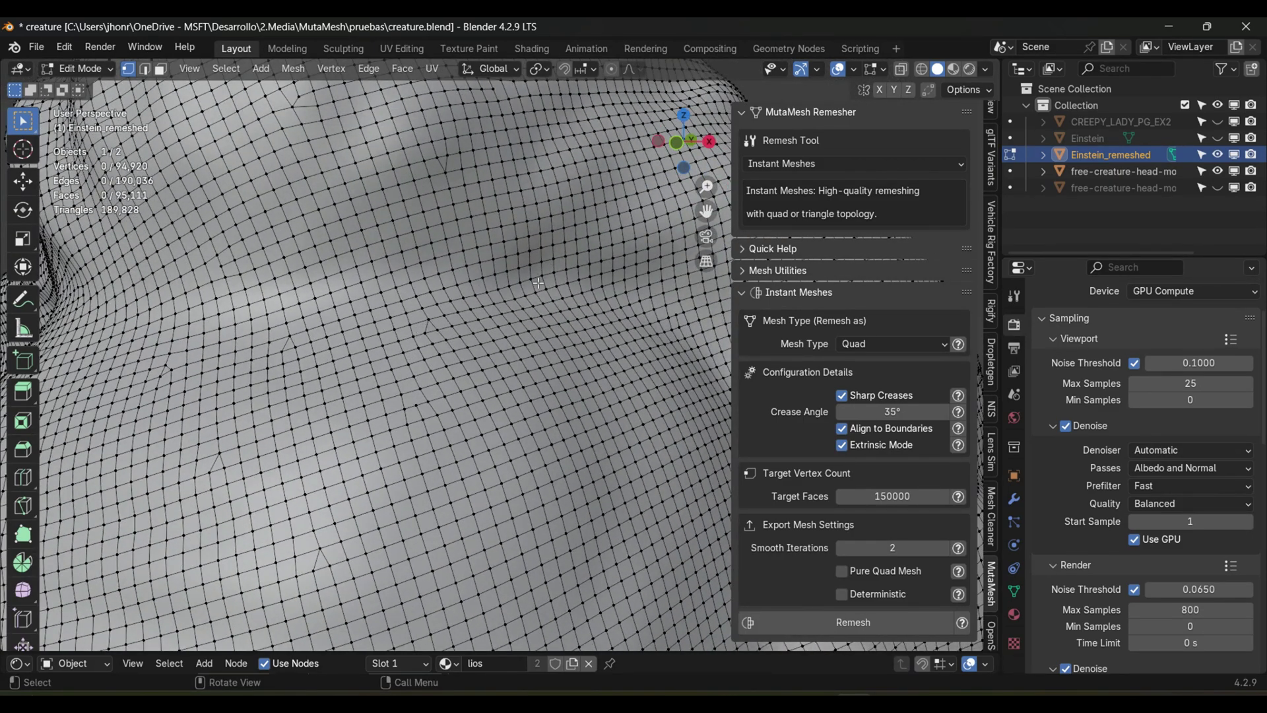
{"action": "scroll", "coordinate": [506, 332], "scroll_direction": "down", "scroll_amount": 4}
{"action": "scroll", "coordinate": [506, 332], "scroll_direction": "down", "scroll_amount": 1}
{"action": "scroll", "coordinate": [506, 332], "scroll_direction": "up", "scroll_amount": 2}
{"action": "left_click_drag", "start_coordinate": [667, 139], "coordinate": [693, 162]}
{"action": "scroll", "coordinate": [509, 231], "scroll_direction": "down", "scroll_amount": 6}
{"action": "scroll", "coordinate": [509, 230], "scroll_direction": "up", "scroll_amount": 4}
{"action": "scroll", "coordinate": [469, 398], "scroll_direction": "up", "scroll_amount": 5}
{"action": "scroll", "coordinate": [469, 397], "scroll_direction": "down", "scroll_amount": 4}
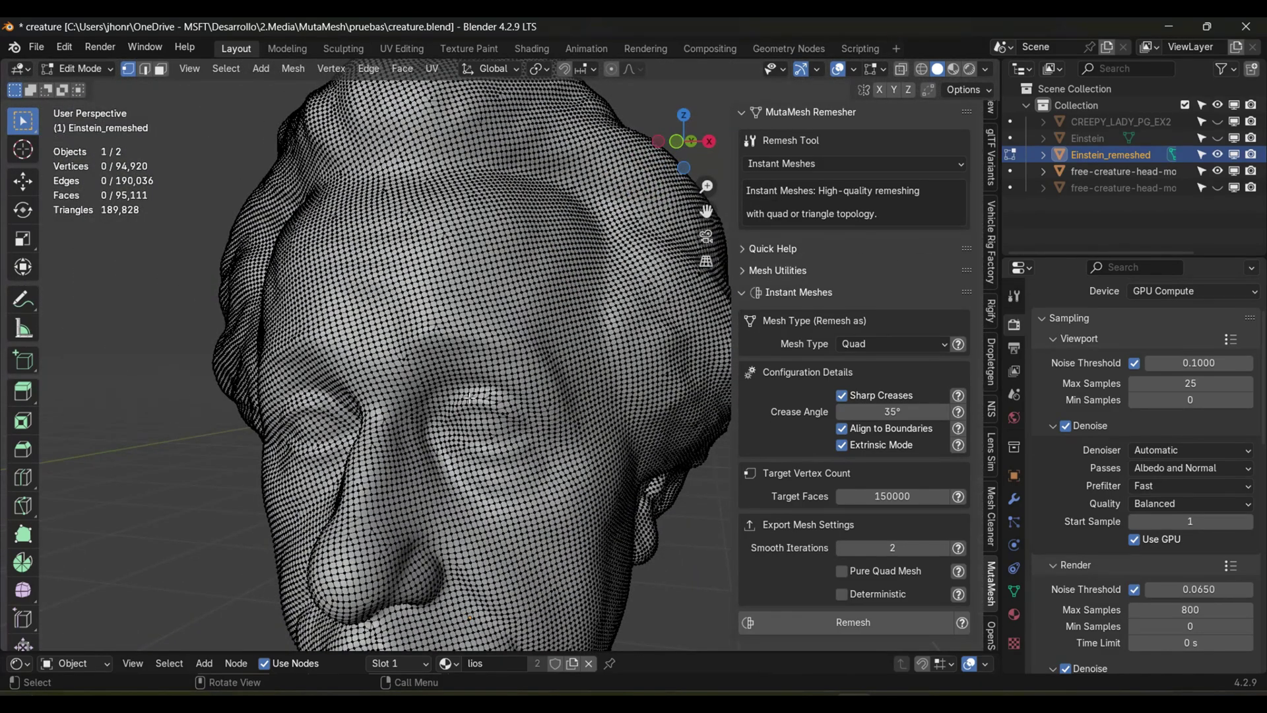
{"action": "key", "text": "Tab"}
Hide Einstein_remeshed and select the original free-creature-head-model.
{"action": "scroll", "coordinate": [470, 398], "scroll_direction": "down", "scroll_amount": 6}
{"action": "left_click", "coordinate": [1218, 155]}
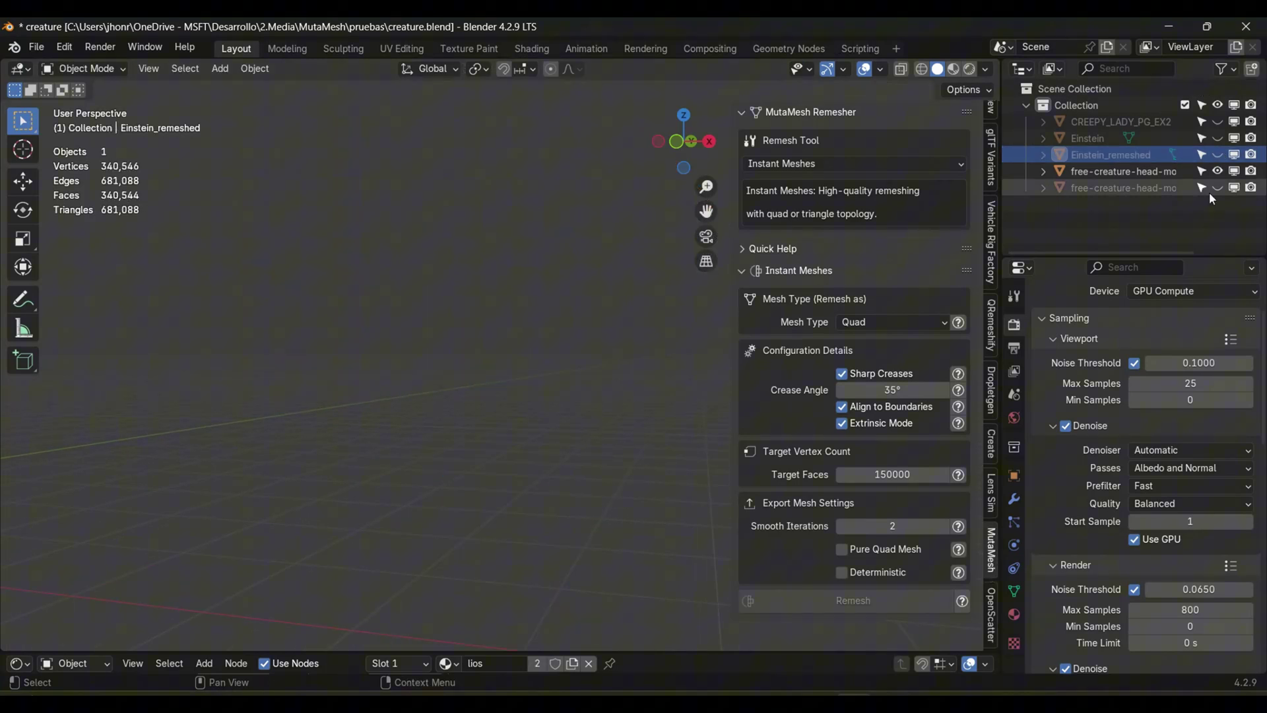
{"action": "left_click", "coordinate": [1123, 172]}
{"action": "left_click_drag", "start_coordinate": [707, 211], "coordinate": [705, 310]}
{"action": "scroll", "coordinate": [474, 436], "scroll_direction": "up", "scroll_amount": 3}
Examine the original creature head's dense mesh from several distances in Edit Mode.
{"action": "key", "text": "Tab"}
{"action": "scroll", "coordinate": [528, 389], "scroll_direction": "down", "scroll_amount": 3}
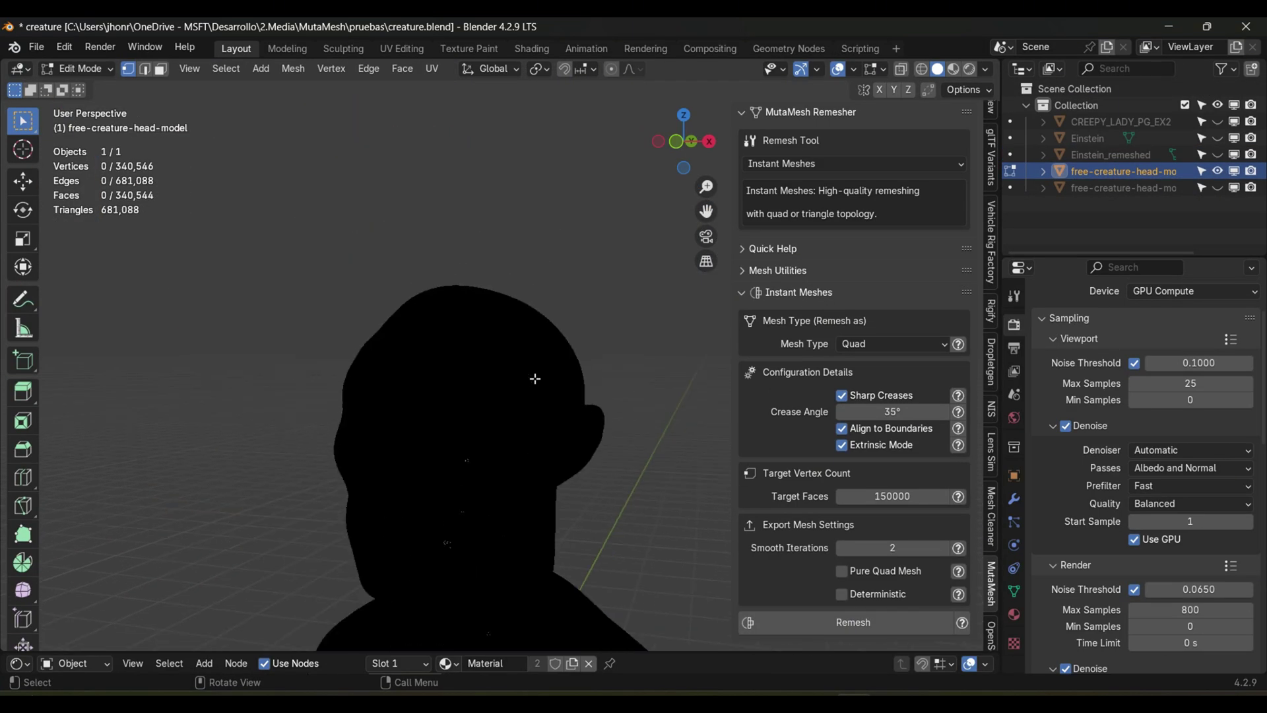
{"action": "scroll", "coordinate": [495, 347], "scroll_direction": "up", "scroll_amount": 7}
{"action": "scroll", "coordinate": [495, 347], "scroll_direction": "up", "scroll_amount": 2}
{"action": "scroll", "coordinate": [495, 347], "scroll_direction": "down", "scroll_amount": 4}
{"action": "mouse_move", "coordinate": [682, 138]}
{"action": "left_mouse_down"}
{"action": "mouse_move", "coordinate": [687, 109]}
{"action": "mouse_move", "coordinate": [682, 137]}
{"action": "left_mouse_up"}
{"action": "scroll", "coordinate": [515, 330], "scroll_direction": "up", "scroll_amount": 5}
Set the Instant Meshes mesh type to Triangle and the crease angle to 20°, and return to Object Mode.
{"action": "left_click", "coordinate": [864, 344]}
{"action": "left_click", "coordinate": [864, 361]}
{"action": "scroll", "coordinate": [594, 370], "scroll_direction": "down", "scroll_amount": 8}
{"action": "scroll", "coordinate": [594, 369], "scroll_direction": "up", "scroll_amount": 3}
{"action": "scroll", "coordinate": [594, 370], "scroll_direction": "down", "scroll_amount": 3}
{"action": "left_click", "coordinate": [888, 411]}
{"action": "type", "text": "20"}
{"action": "key", "text": "Return"}
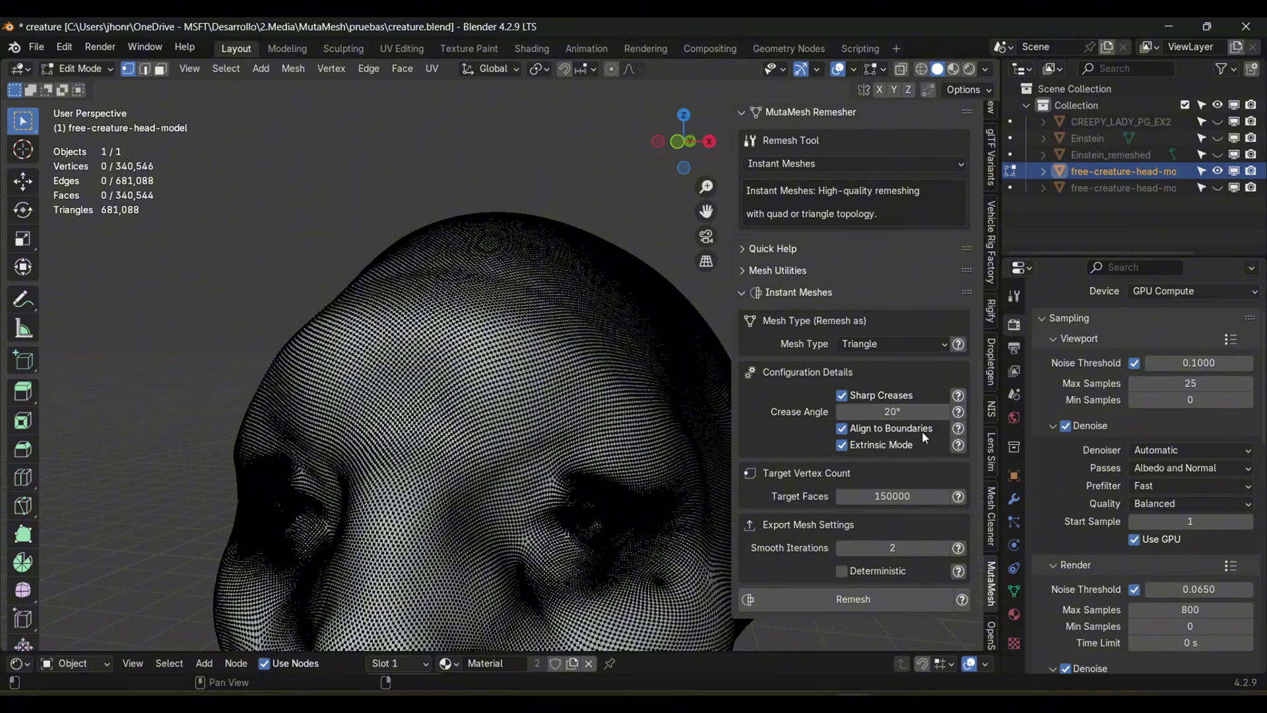
{"action": "key", "text": "Tab"}
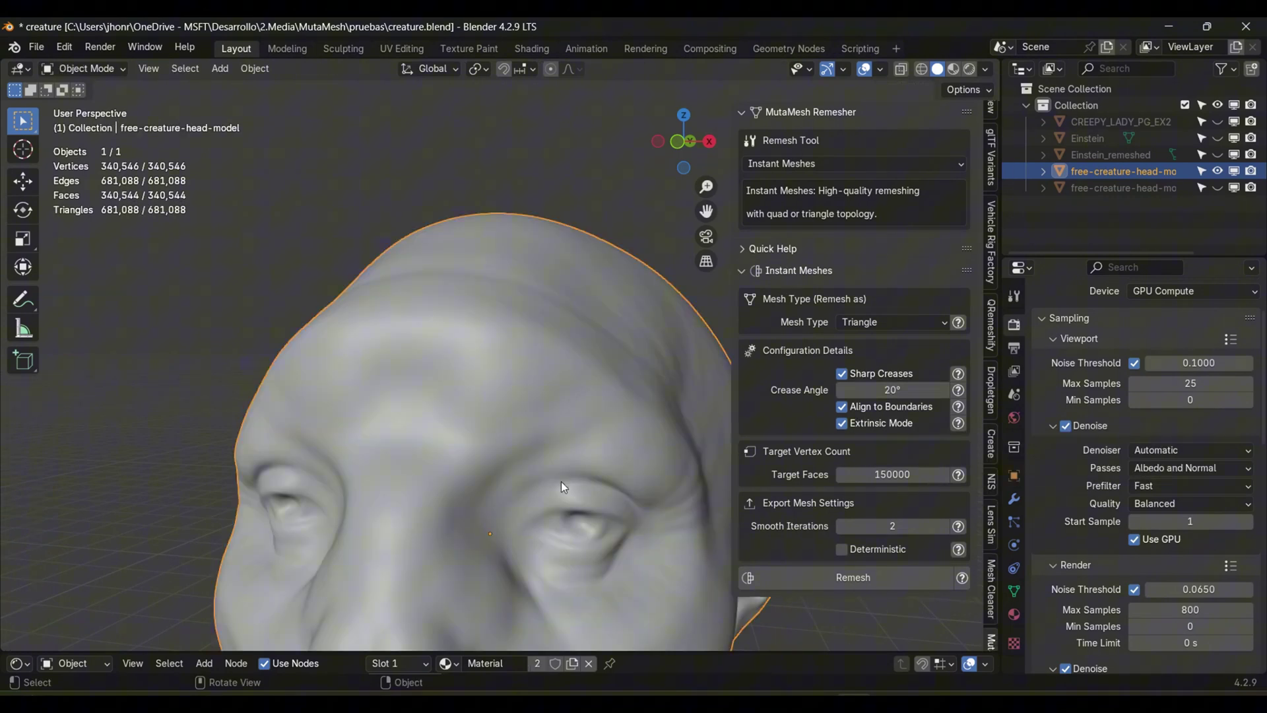
{"action": "mouse_move", "coordinate": [706, 210]}
{"action": "left_mouse_down"}
{"action": "mouse_move", "coordinate": [633, 202]}
{"action": "mouse_move", "coordinate": [634, 132]}
{"action": "left_mouse_up"}
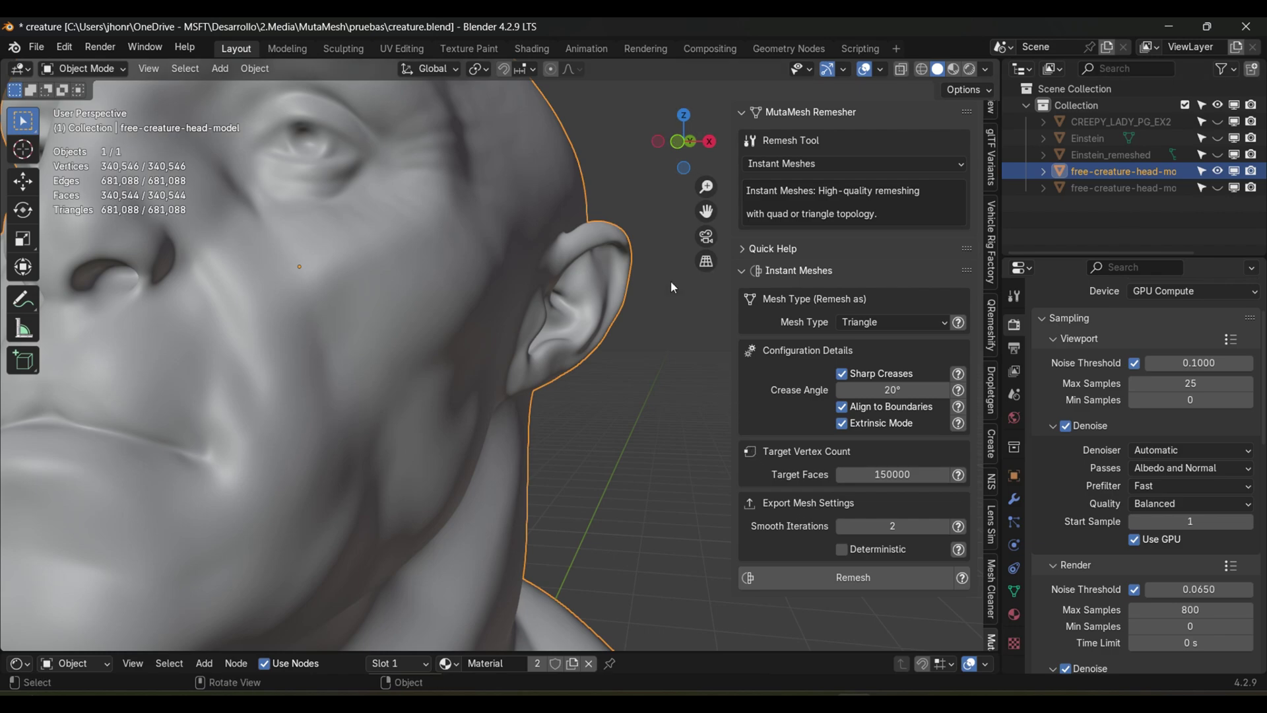
Hide the original creature head, unhide free-creature-head-model_remeshed, and select the remeshed head.
{"action": "left_click", "coordinate": [1218, 171]}
{"action": "left_click", "coordinate": [1218, 188]}
{"action": "left_click", "coordinate": [1125, 188]}
{"action": "scroll", "coordinate": [498, 321], "scroll_direction": "down", "scroll_amount": 2}
{"action": "left_click_drag", "start_coordinate": [687, 141], "coordinate": [687, 163]}
{"action": "middle_click_drag", "start_coordinate": [448, 323], "coordinate": [422, 395]}
Examine the triangle topology around the eye of the remeshed creature head in Edit Mode.
{"action": "key", "text": "Tab"}
{"action": "scroll", "coordinate": [421, 395], "scroll_direction": "up", "scroll_amount": 8}
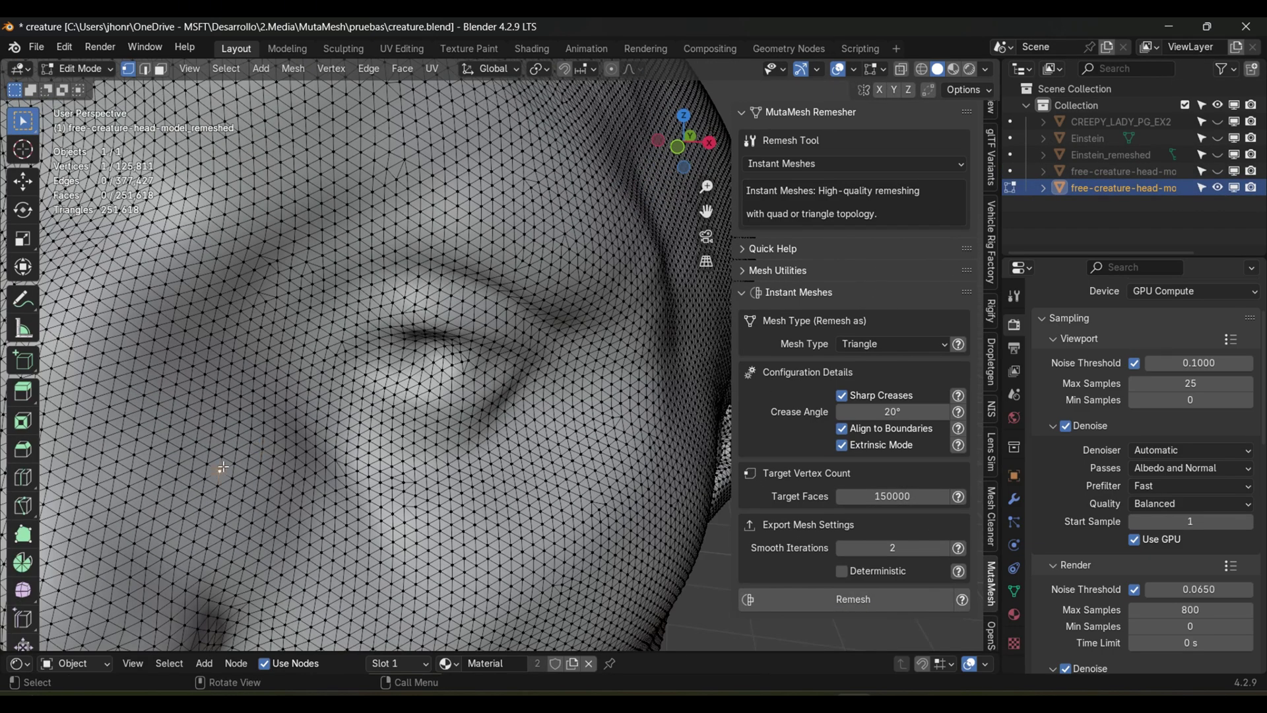
{"action": "left_click", "coordinate": [221, 352]}
{"action": "left_click", "coordinate": [391, 489]}
{"action": "scroll", "coordinate": [396, 475], "scroll_direction": "up", "scroll_amount": 10}
{"action": "scroll", "coordinate": [414, 432], "scroll_direction": "down", "scroll_amount": 2}
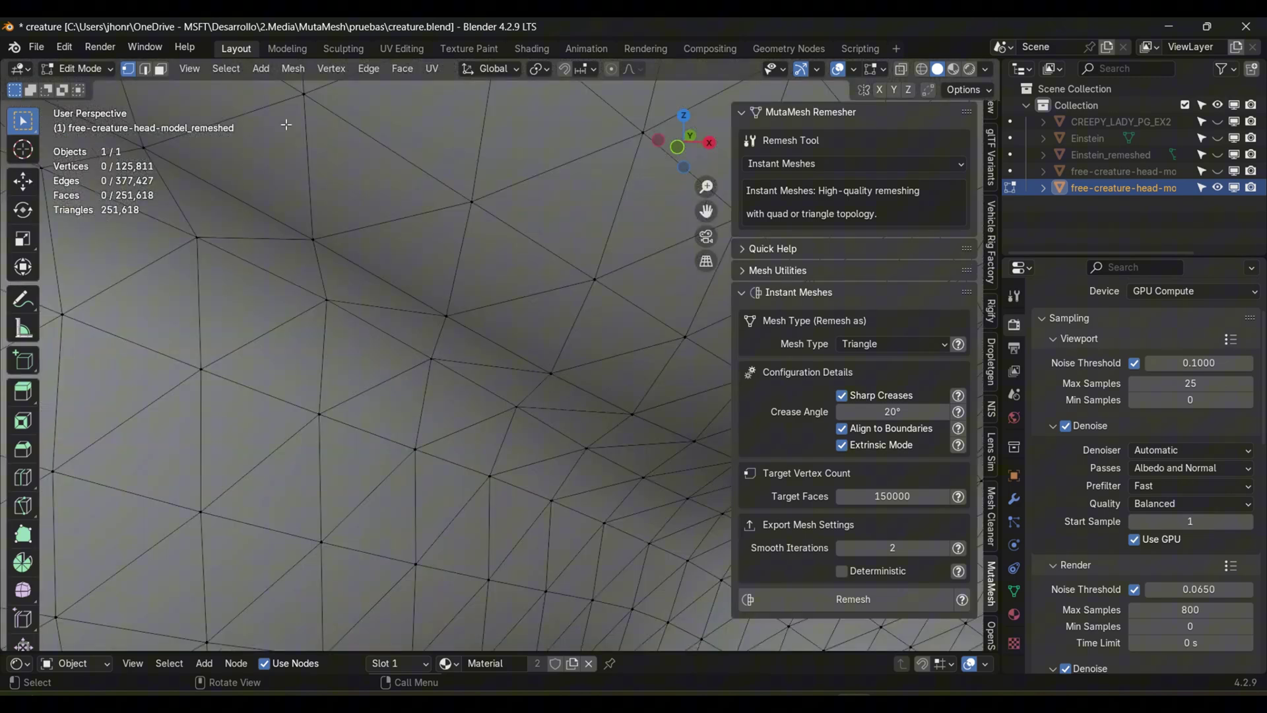
Pick individual triangle faces around the remeshed creature head's eye in face select mode, and return to Object Mode to view the whole head.
{"action": "left_click", "coordinate": [161, 70]}
{"action": "left_click", "coordinate": [348, 343]}
{"action": "left_click", "coordinate": [281, 361]}
{"action": "left_click", "coordinate": [149, 338]}
{"action": "left_click", "coordinate": [305, 203]}
{"action": "scroll", "coordinate": [489, 350], "scroll_direction": "down", "scroll_amount": 10}
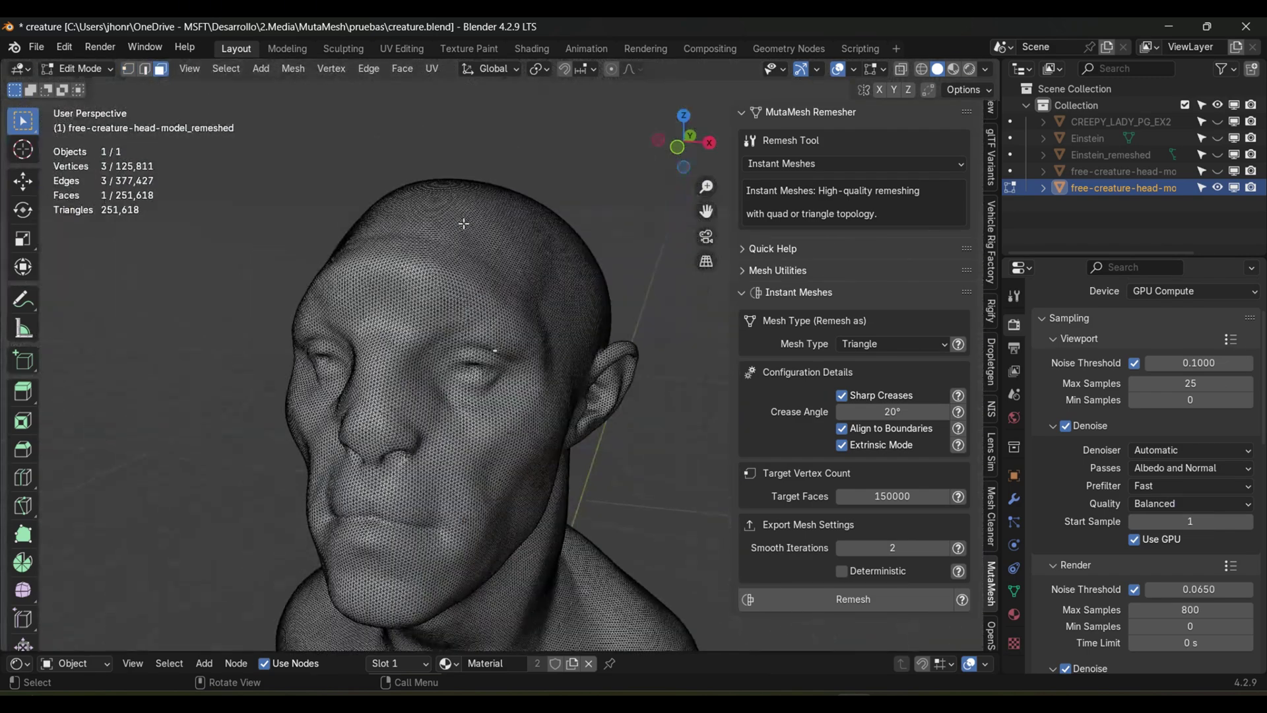
{"action": "key", "text": "Tab"}
{"action": "middle_click_drag", "start_coordinate": [479, 249], "coordinate": [604, 265]}
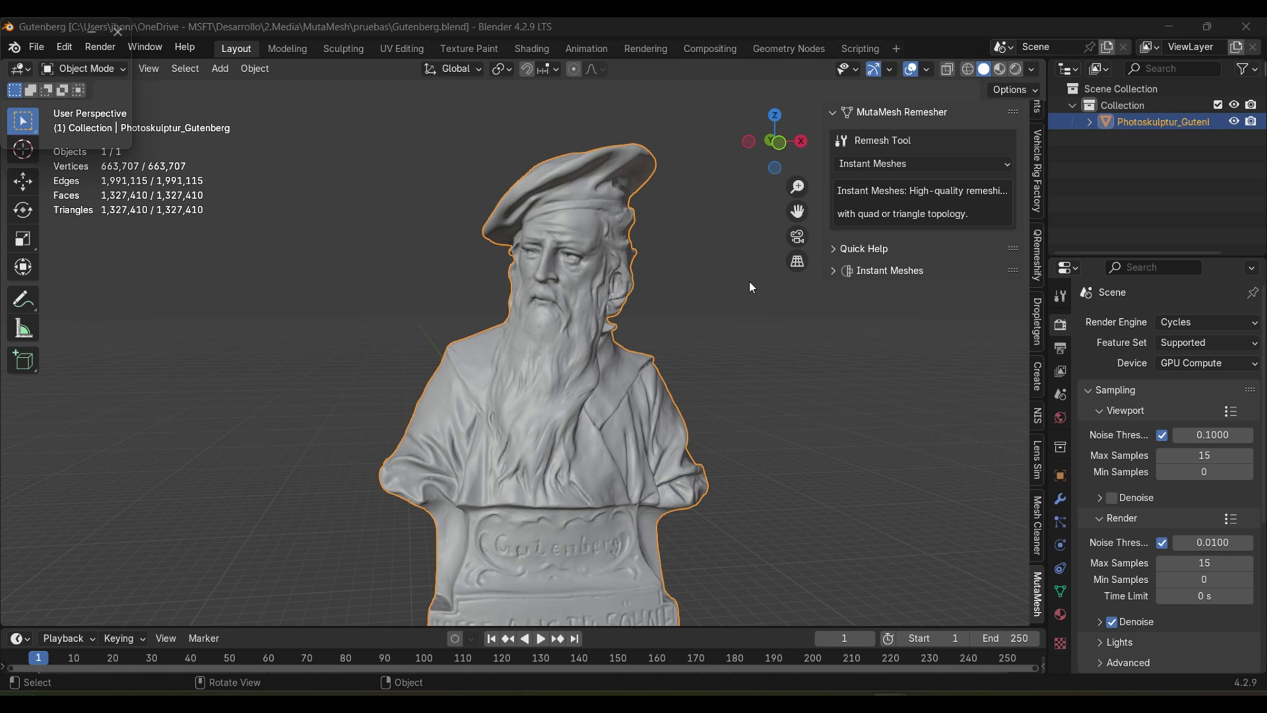
Set the remesh tool to QuadWild for the Gutenberg bust and expand the QuadWild settings.
{"action": "scroll", "coordinate": [727, 265], "scroll_direction": "down", "scroll_amount": 2}
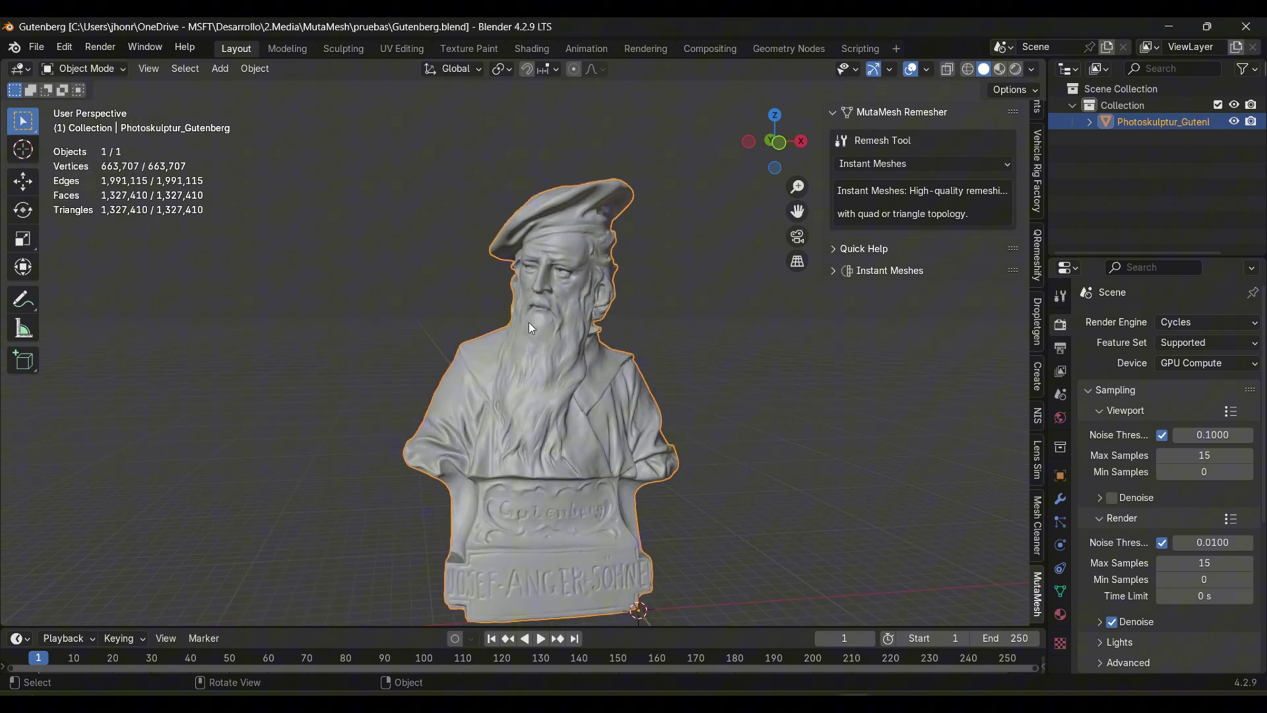
{"action": "left_click_drag", "start_coordinate": [779, 140], "coordinate": [799, 145]}
{"action": "left_click", "coordinate": [885, 164]}
{"action": "left_click", "coordinate": [879, 219]}
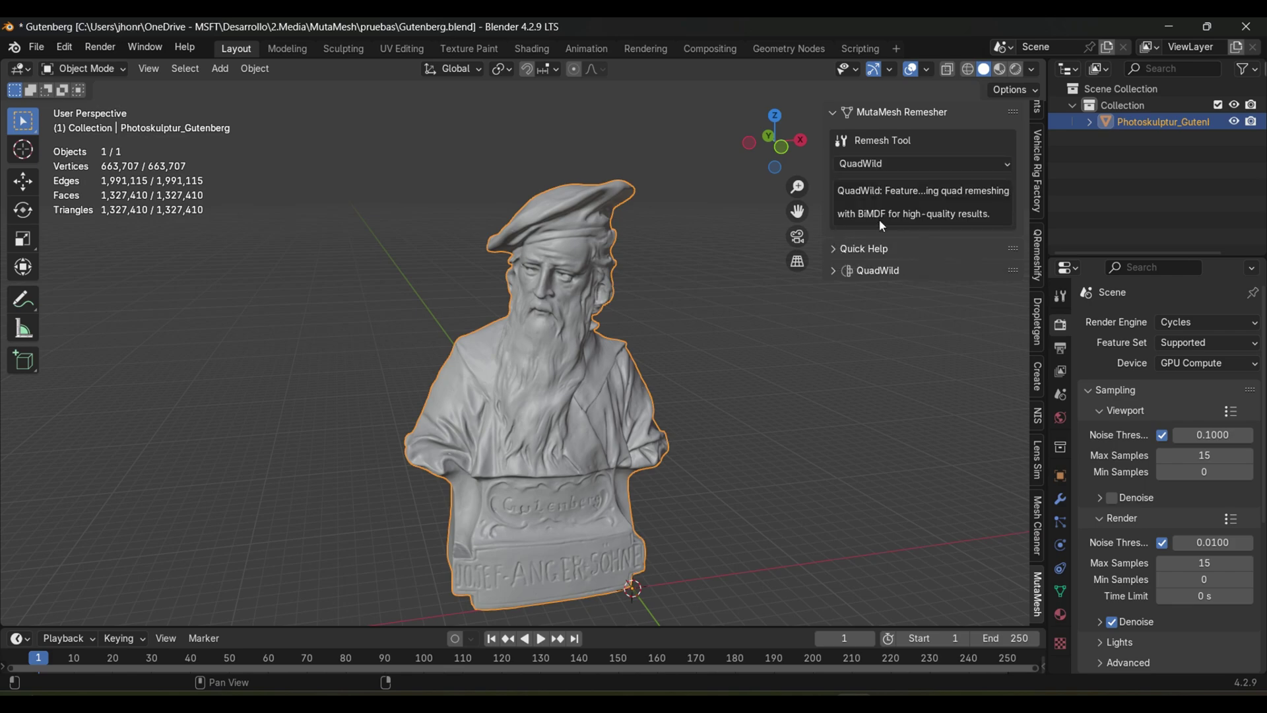
{"action": "left_click", "coordinate": [855, 271]}
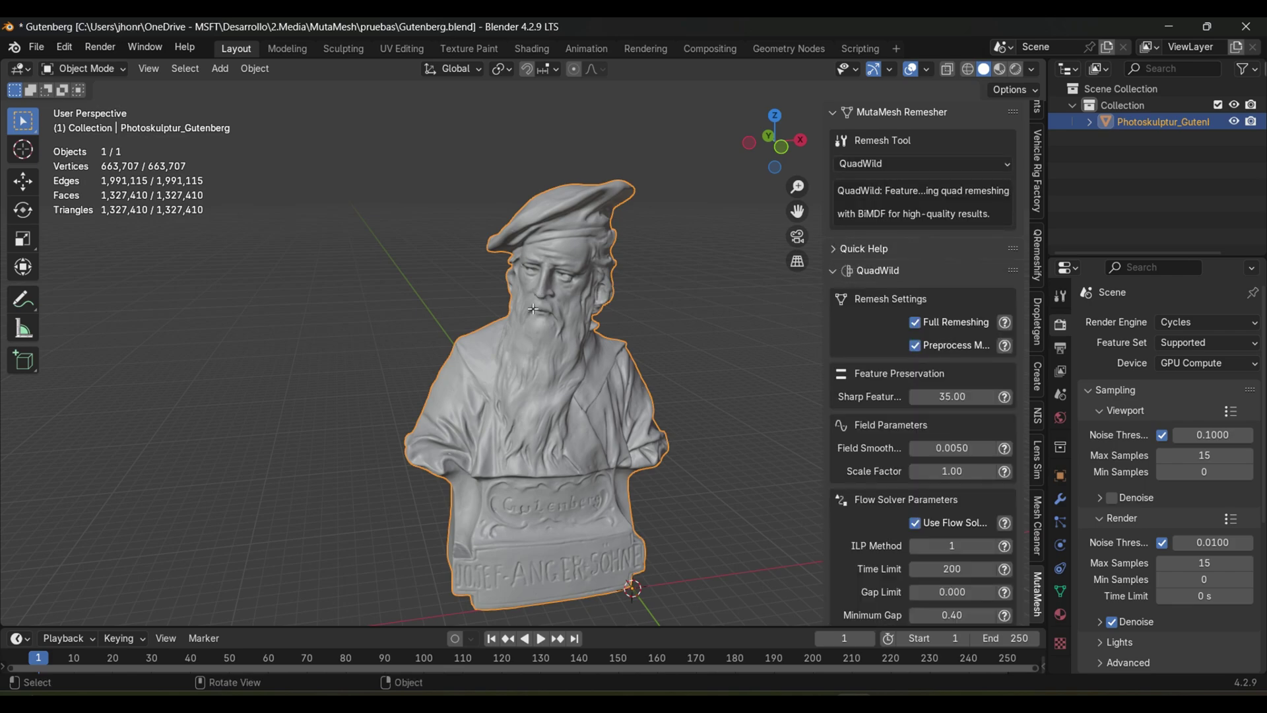
Examine the original Gutenberg bust's mesh density in Edit Mode and its beard and face detail in Object Mode.
{"action": "key", "text": "Tab"}
{"action": "scroll", "coordinate": [536, 290], "scroll_direction": "up", "scroll_amount": 8}
{"action": "scroll", "coordinate": [537, 305], "scroll_direction": "down", "scroll_amount": 2}
{"action": "key", "text": "Tab"}
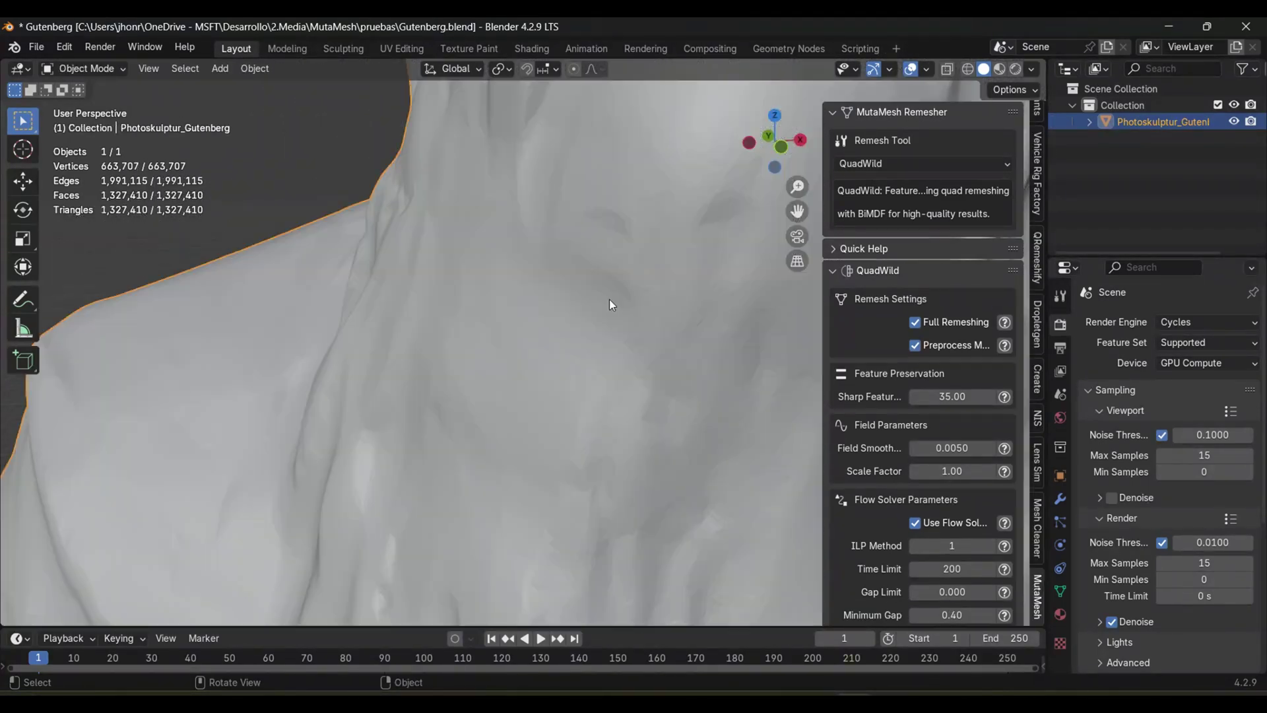
{"action": "scroll", "coordinate": [570, 324], "scroll_direction": "down", "scroll_amount": 4}
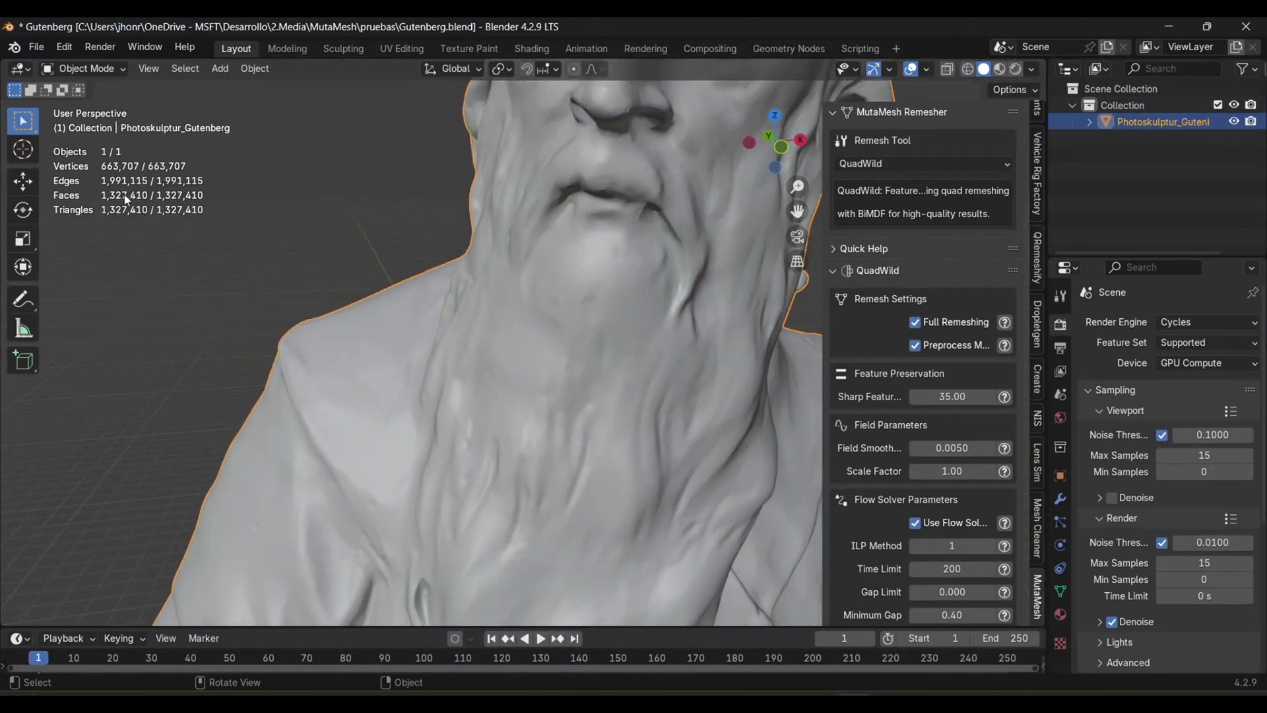
{"action": "scroll", "coordinate": [748, 297], "scroll_direction": "down", "scroll_amount": 6}
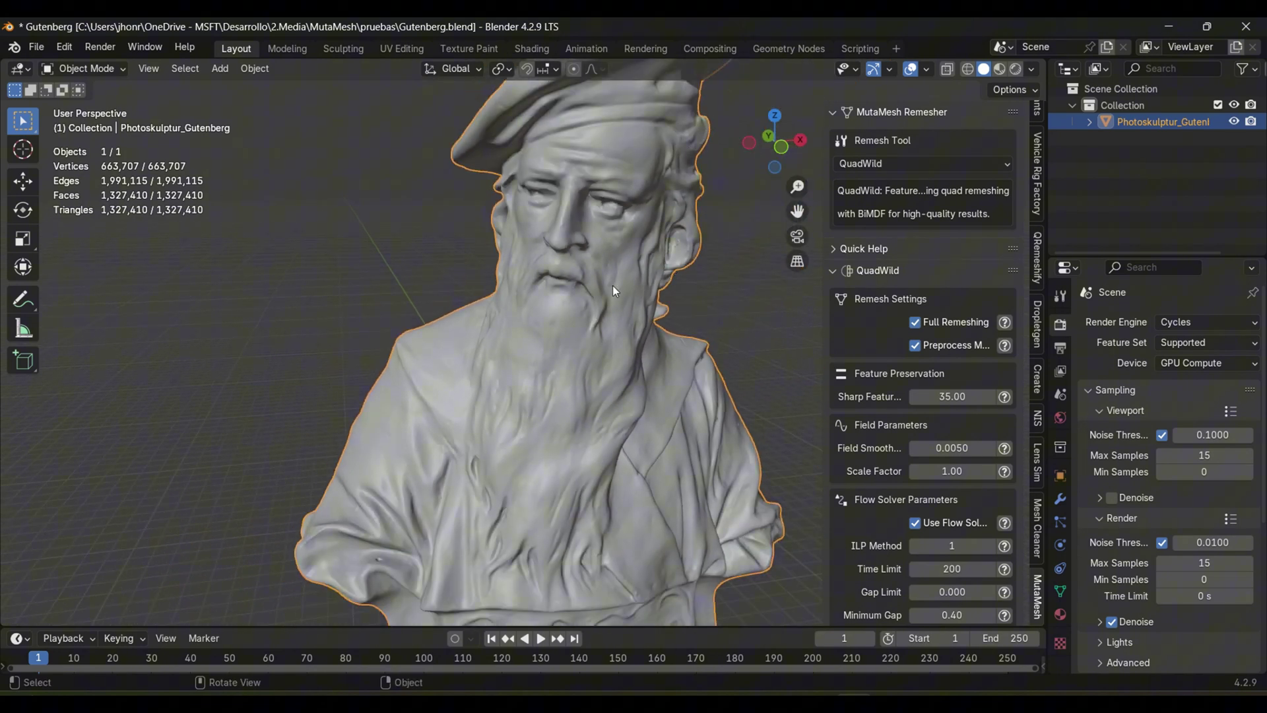
{"action": "scroll", "coordinate": [553, 363], "scroll_direction": "down", "scroll_amount": 2}
{"action": "scroll", "coordinate": [551, 367], "scroll_direction": "up", "scroll_amount": 2}
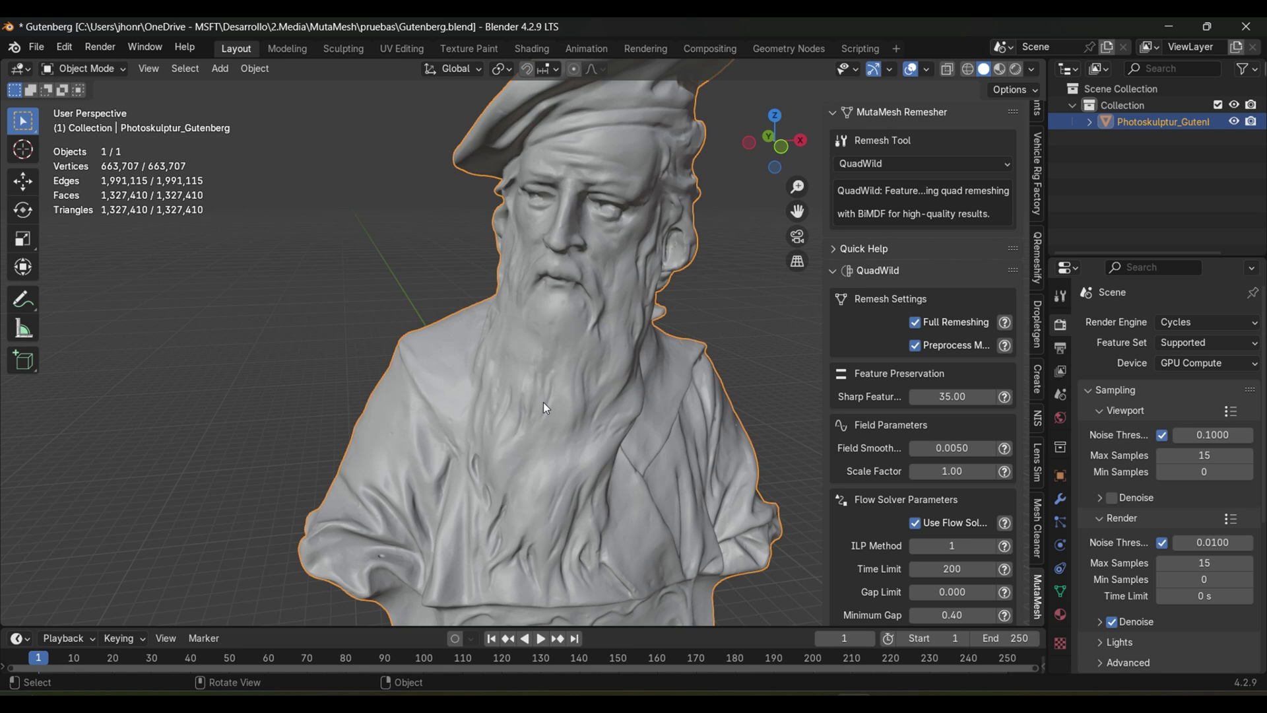
Read the help text for Preprocess Mesh and disable Preprocess Mesh.
{"action": "left_click_drag", "start_coordinate": [827, 289], "coordinate": [794, 289]}
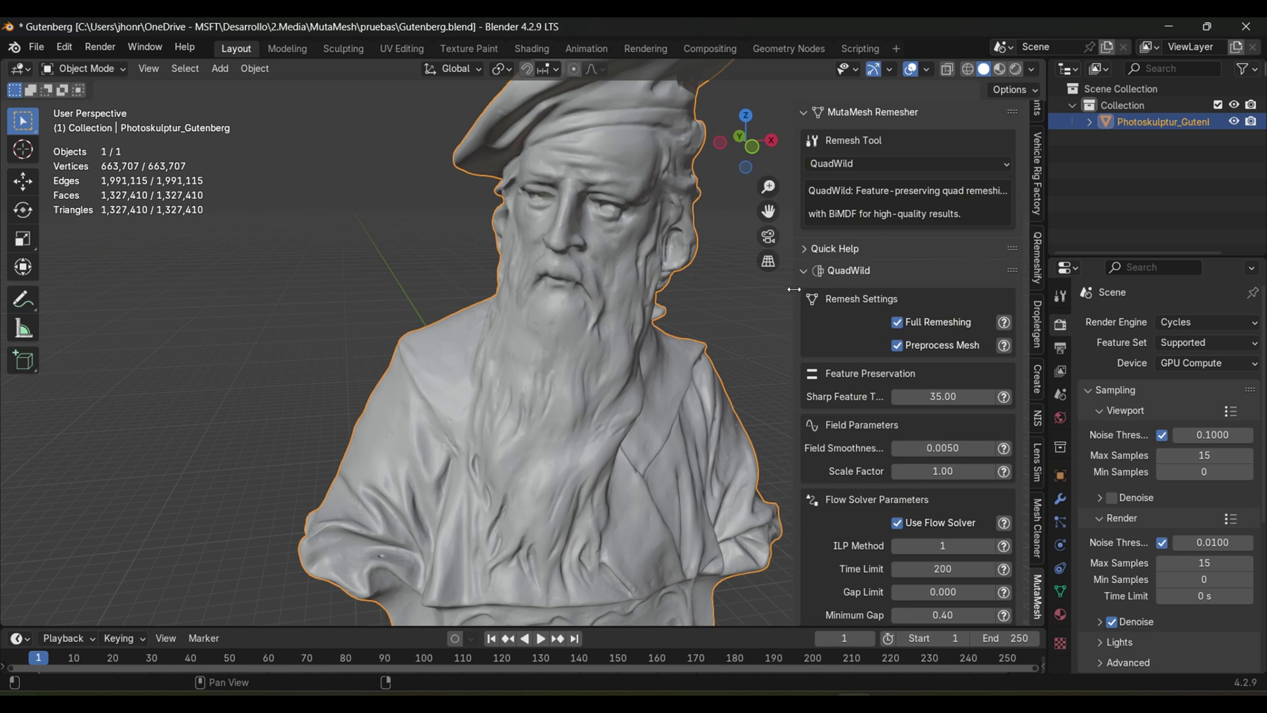
{"action": "left_click", "coordinate": [1004, 345]}
{"action": "left_click_drag", "start_coordinate": [1024, 287], "coordinate": [1027, 344]}
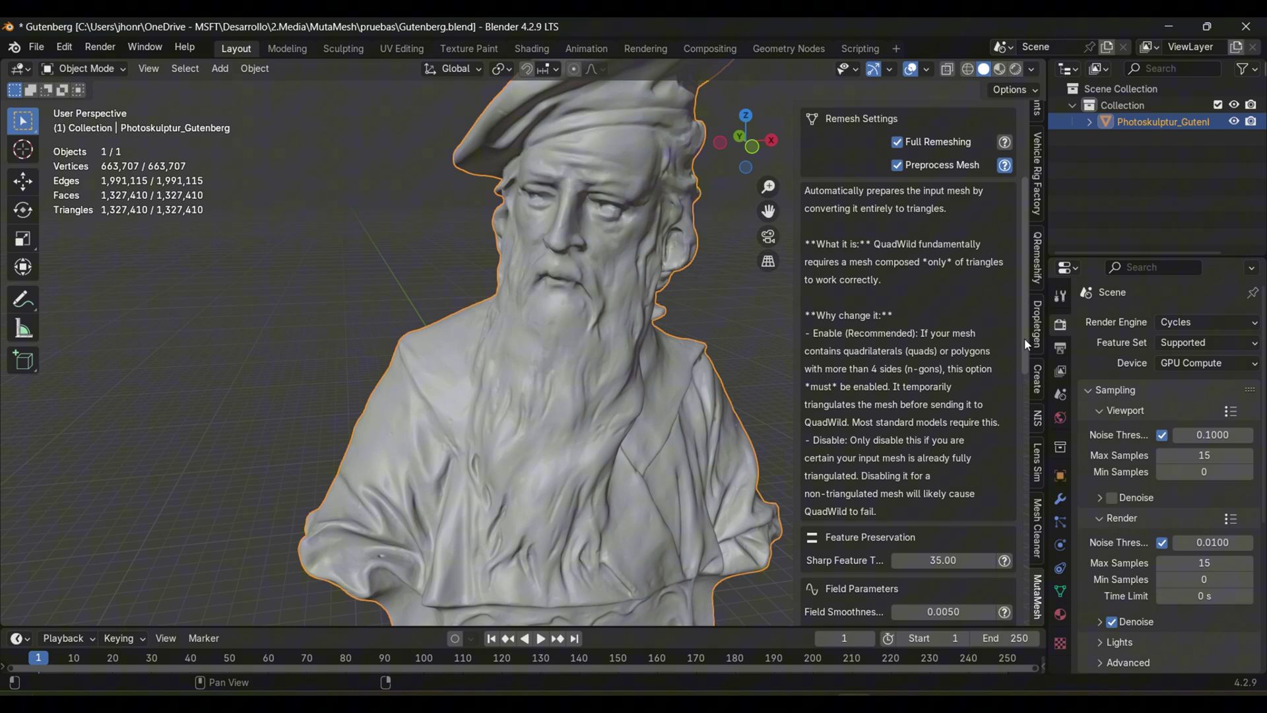
{"action": "scroll", "coordinate": [1024, 338], "scroll_direction": "up", "scroll_amount": 5}
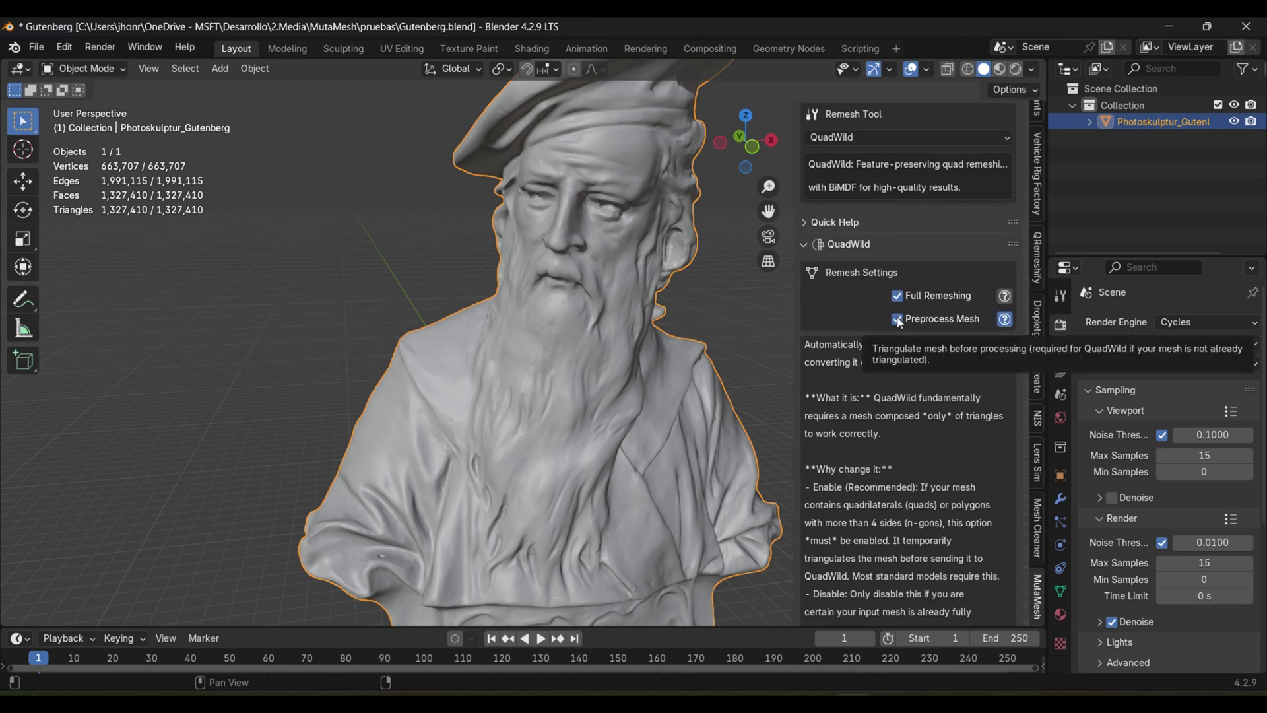
{"action": "left_click", "coordinate": [897, 320]}
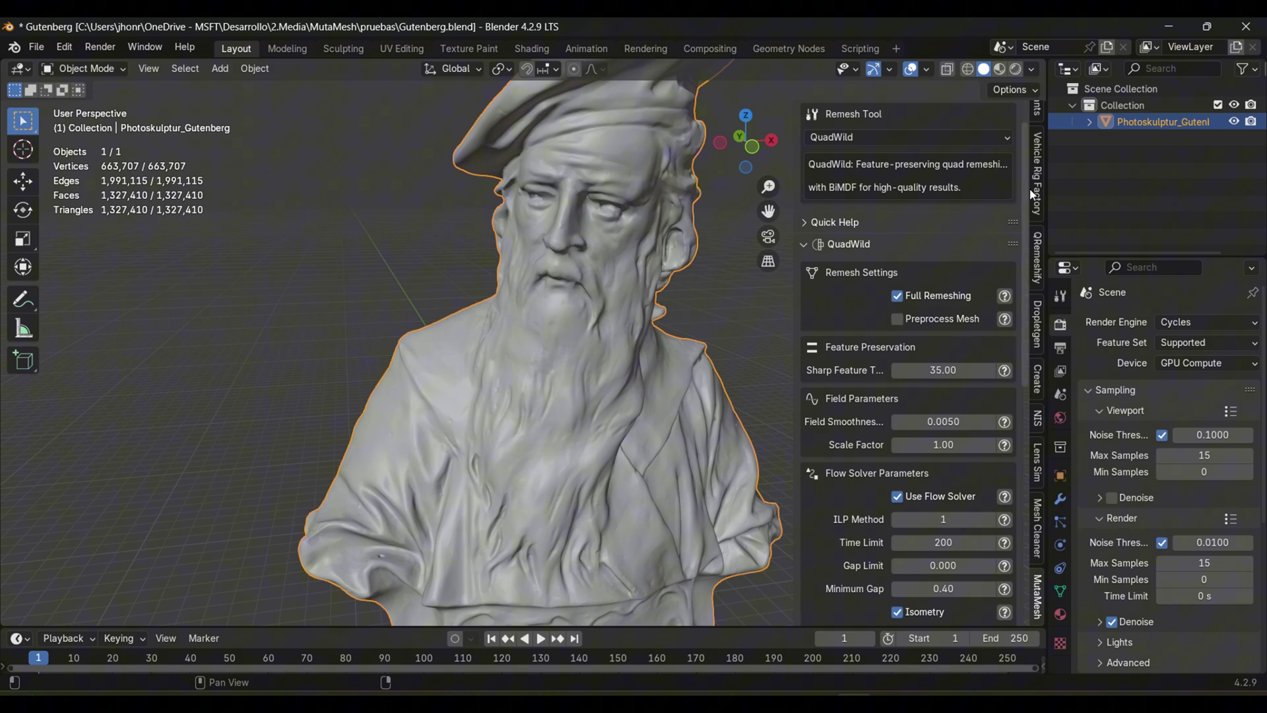
Show the help for Sharp Feature Threshold, set the threshold to 20, and close the help text.
{"action": "scroll", "coordinate": [1025, 205], "scroll_direction": "down", "scroll_amount": 3}
{"action": "left_click_drag", "start_coordinate": [793, 276], "coordinate": [737, 276]}
{"action": "left_click", "coordinate": [1005, 273]}
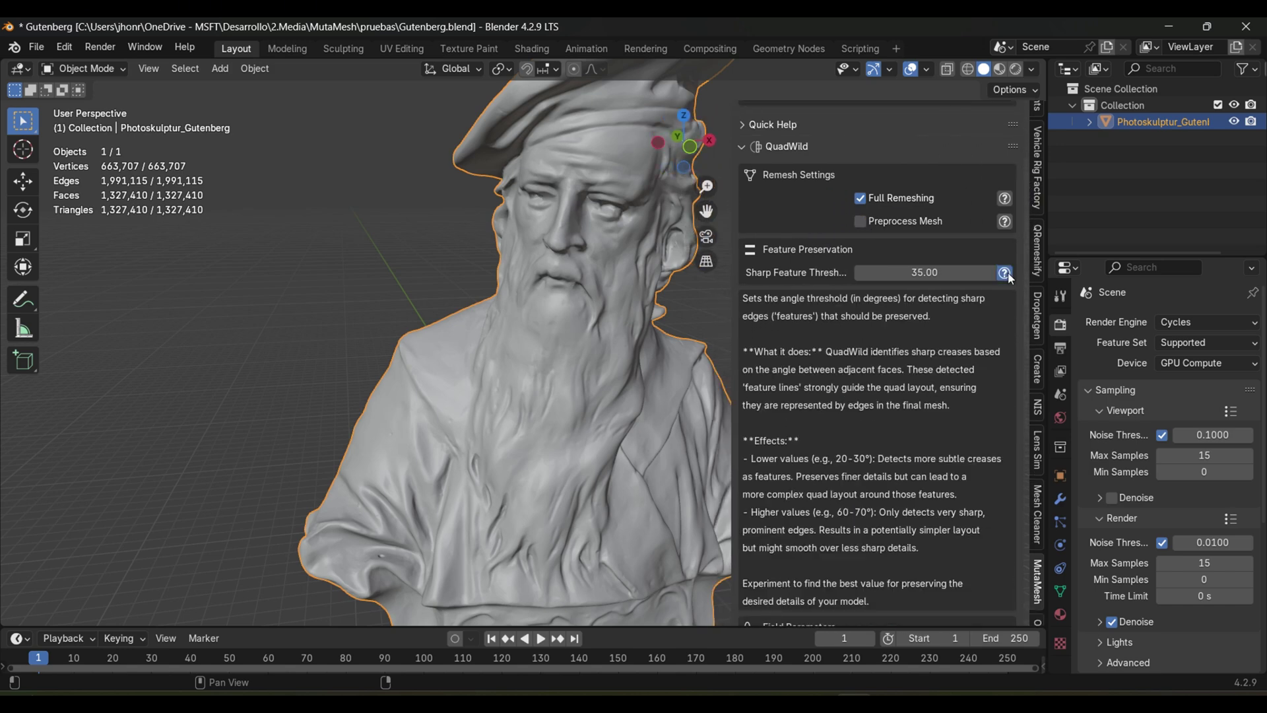
{"action": "left_click_drag", "start_coordinate": [933, 273], "coordinate": [904, 273]}
{"action": "left_click", "coordinate": [1005, 274]}
Read the help for Field Smoothness and Scale Factor, and set the scale factor to 0.7.
{"action": "scroll", "coordinate": [1021, 288], "scroll_direction": "down", "scroll_amount": 2}
{"action": "left_click_drag", "start_coordinate": [733, 283], "coordinate": [706, 284]}
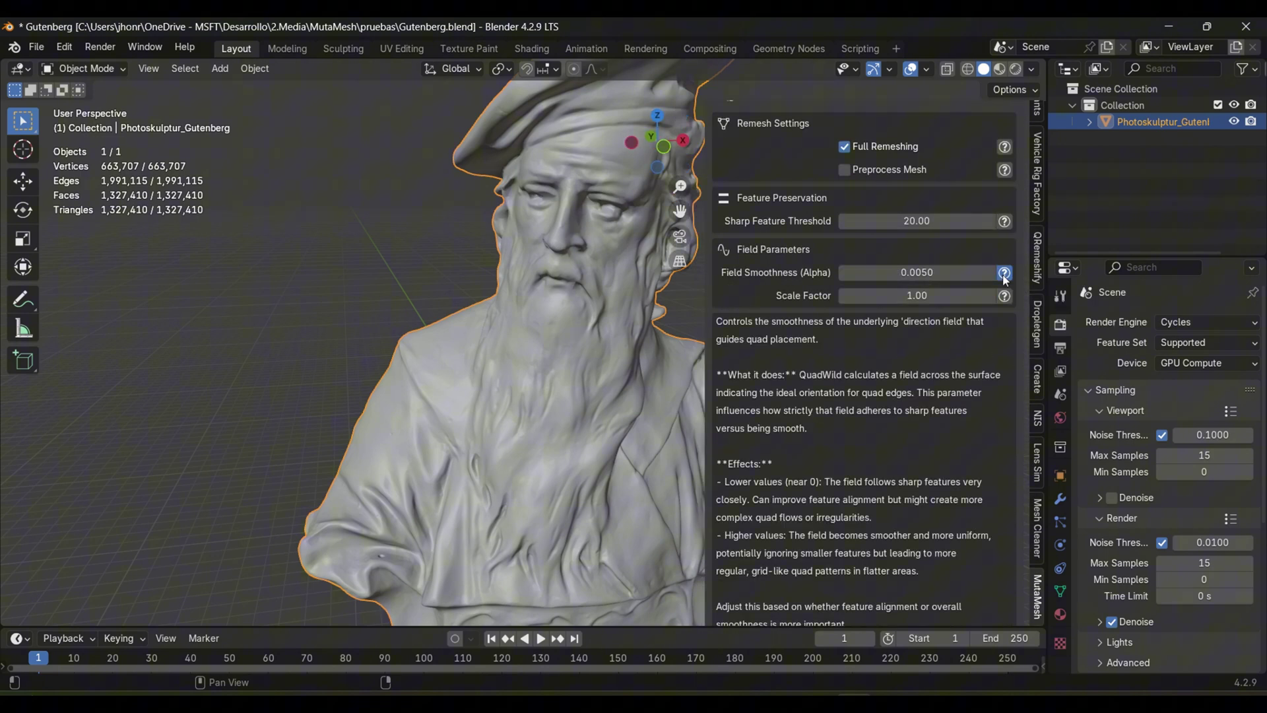
{"action": "left_click", "coordinate": [1005, 296]}
{"action": "scroll", "coordinate": [1024, 259], "scroll_direction": "down", "scroll_amount": 4}
{"action": "scroll", "coordinate": [1030, 254], "scroll_direction": "up", "scroll_amount": 2}
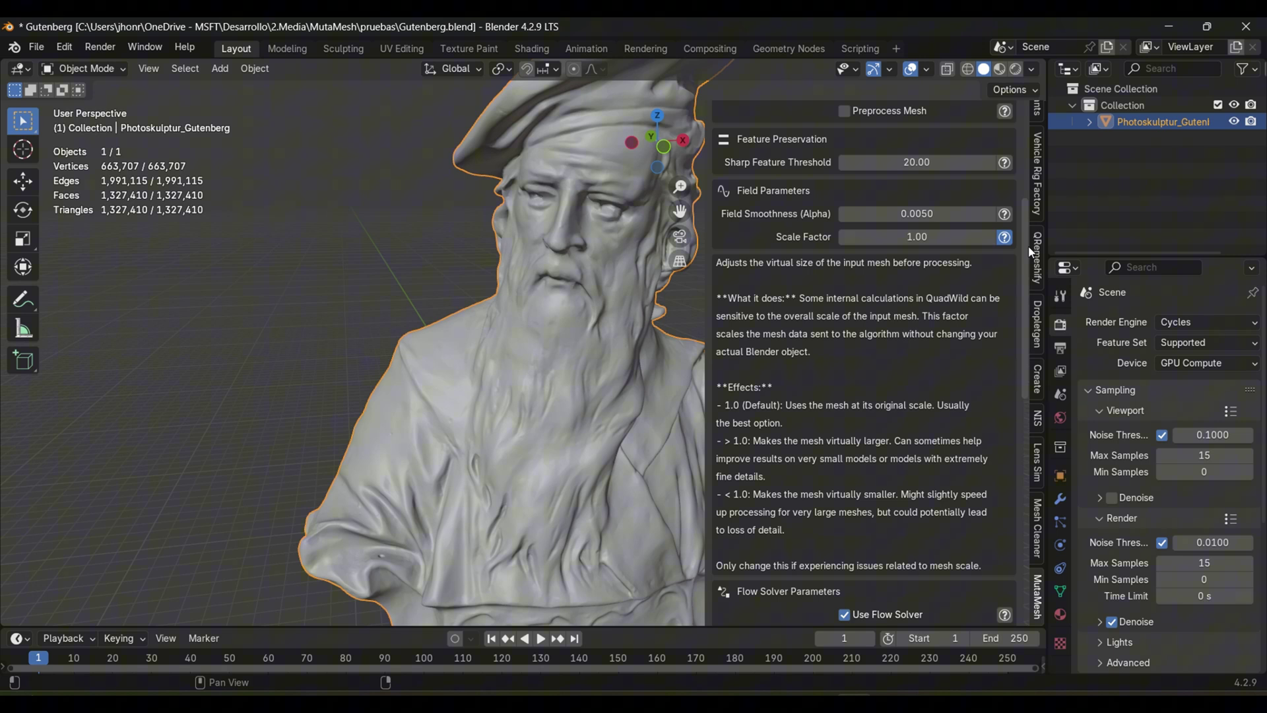
{"action": "left_click", "coordinate": [945, 238]}
{"action": "key", "text": "BackSpace"}
{"action": "type", "text": "0.7"}
{"action": "key", "text": "Return"}
{"action": "left_click", "coordinate": [1004, 237]}
Review the flow solver, regularity and singularity settings, and remesh the Gutenberg bust with QuadWild.
{"action": "scroll", "coordinate": [1020, 330], "scroll_direction": "down", "scroll_amount": 4}
{"action": "scroll", "coordinate": [1017, 297], "scroll_direction": "down", "scroll_amount": 4}
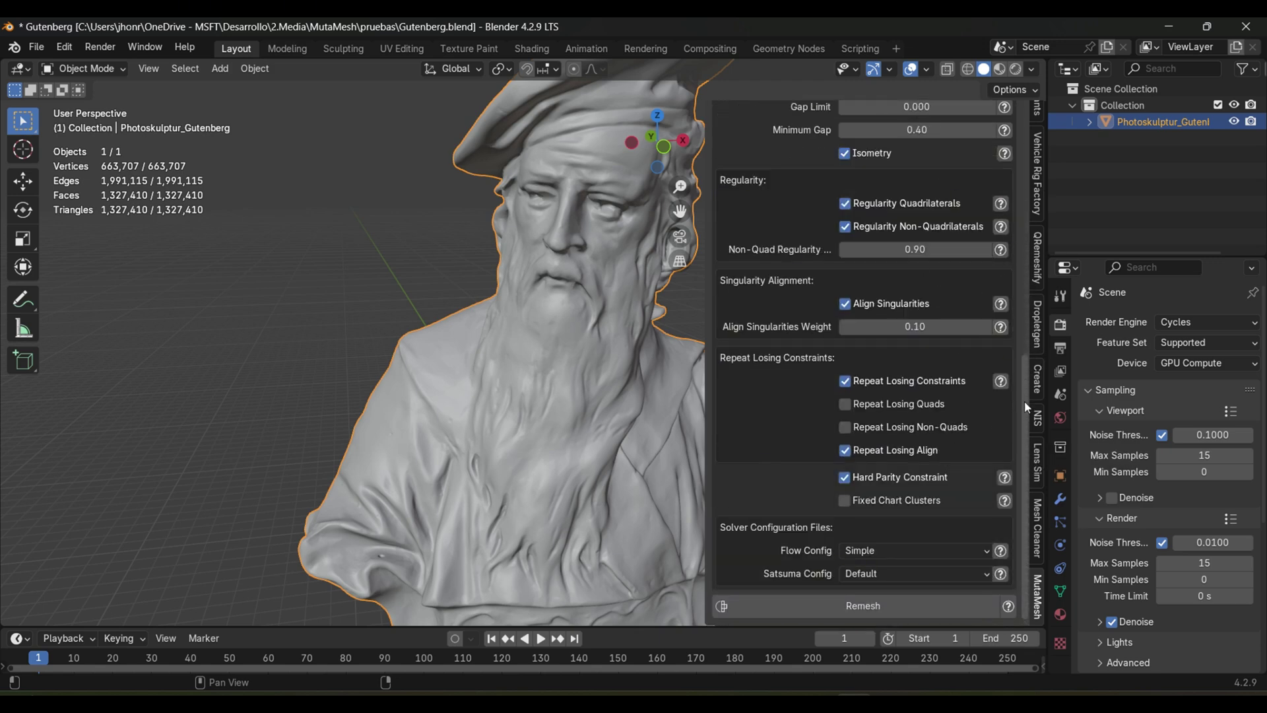
{"action": "scroll", "coordinate": [1023, 336], "scroll_direction": "up", "scroll_amount": 12}
{"action": "left_click_drag", "start_coordinate": [1027, 305], "coordinate": [1032, 264]}
{"action": "scroll", "coordinate": [1035, 264], "scroll_direction": "up", "scroll_amount": 5}
{"action": "middle_click_drag", "start_coordinate": [661, 260], "coordinate": [599, 254], "text": "shift"}
{"action": "scroll", "coordinate": [897, 462], "scroll_direction": "down", "scroll_amount": 14}
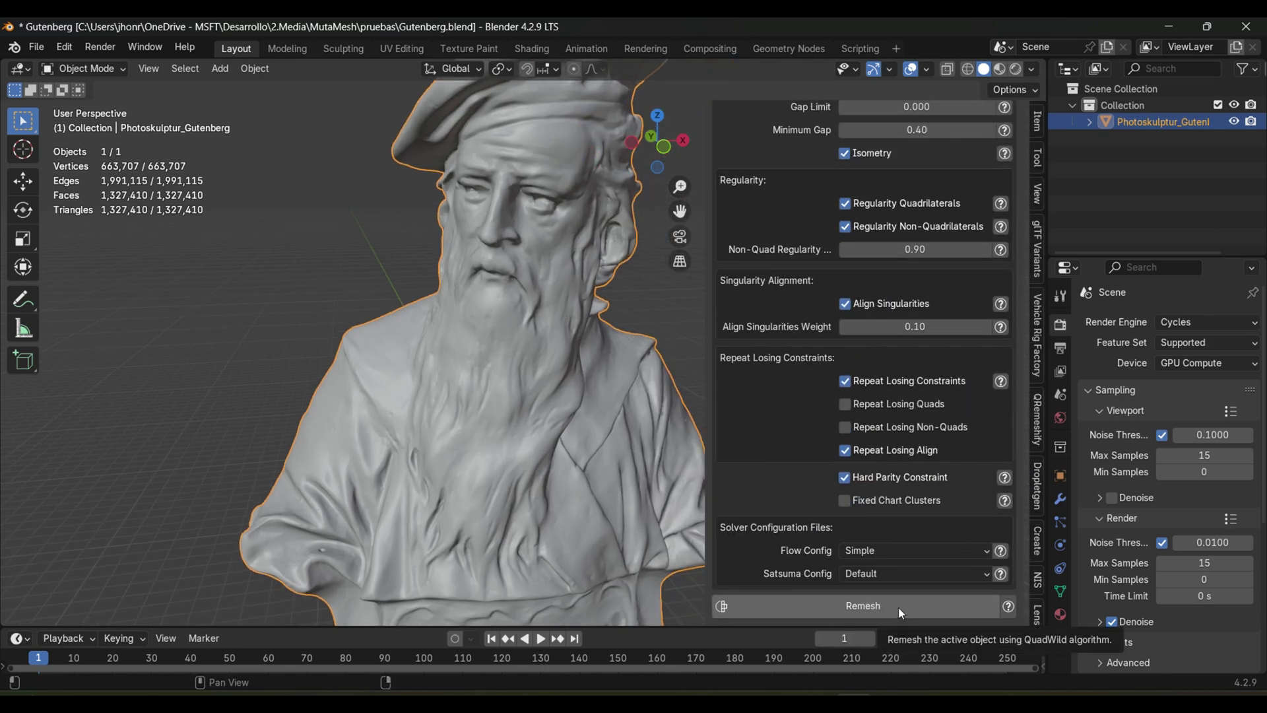
{"action": "left_click", "coordinate": [898, 606]}
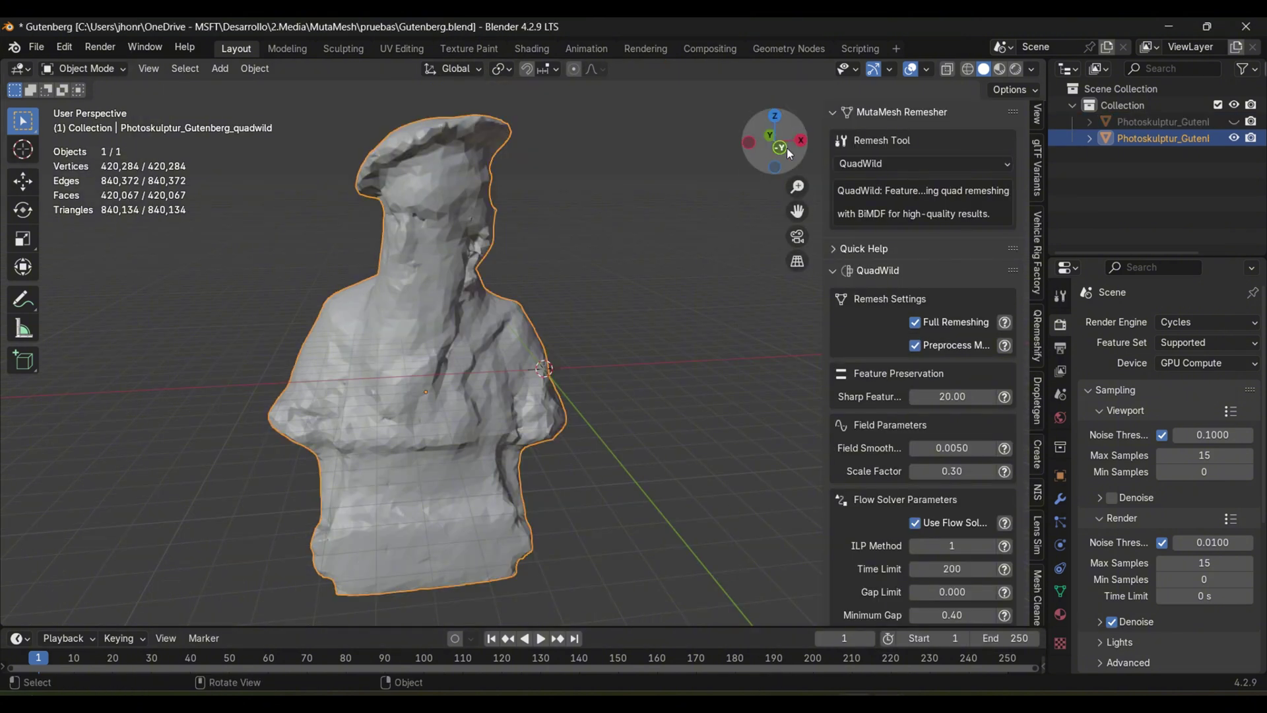
Examine the QuadWild bust's overall shape, and view the quad mesh across its torso in Edit Mode.
{"action": "mouse_move", "coordinate": [790, 152]}
{"action": "left_mouse_down"}
{"action": "mouse_move", "coordinate": [931, 168]}
{"action": "mouse_move", "coordinate": [808, 206]}
{"action": "mouse_move", "coordinate": [785, 142]}
{"action": "left_mouse_up"}
{"action": "left_click_drag", "start_coordinate": [798, 211], "coordinate": [779, 168]}
{"action": "scroll", "coordinate": [473, 280], "scroll_direction": "up", "scroll_amount": 6}
{"action": "scroll", "coordinate": [468, 283], "scroll_direction": "down", "scroll_amount": 3}
{"action": "key", "text": "Tab"}
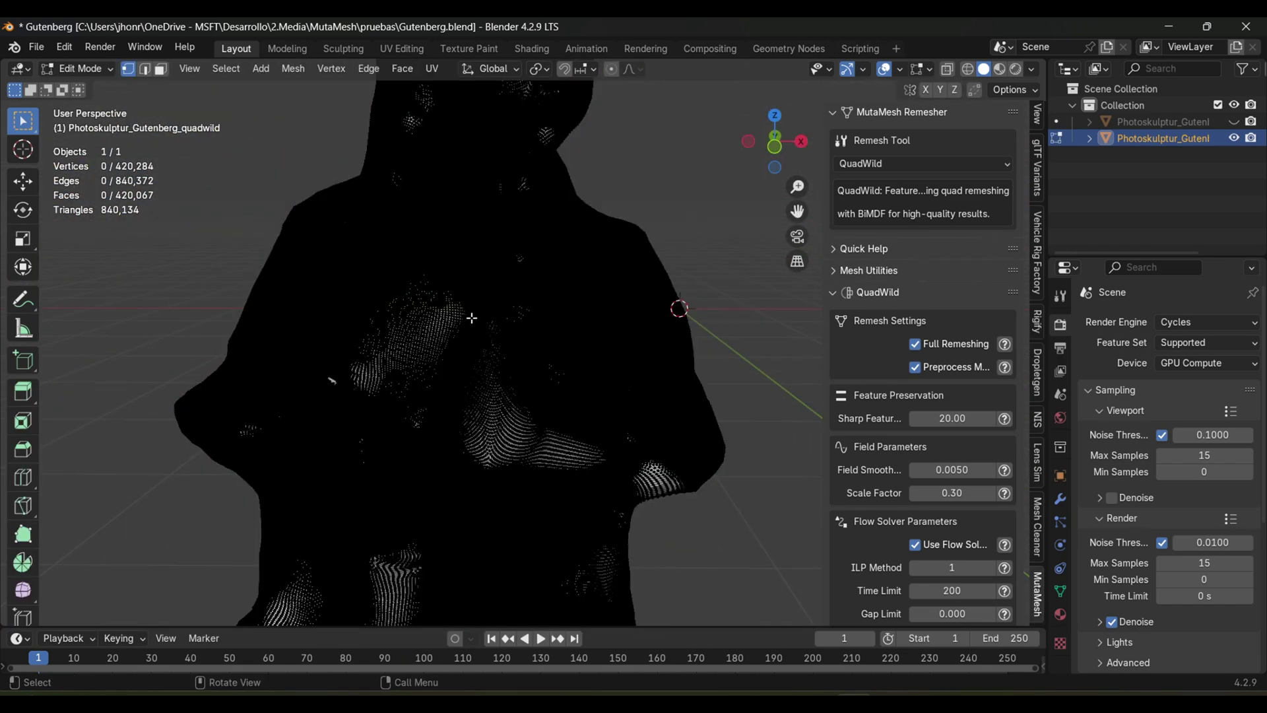
{"action": "scroll", "coordinate": [464, 322], "scroll_direction": "up", "scroll_amount": 4}
{"action": "middle_click_drag", "start_coordinate": [464, 322], "coordinate": [492, 304]}
{"action": "middle_click_drag", "start_coordinate": [462, 231], "coordinate": [461, 258], "text": "shift"}
{"action": "scroll", "coordinate": [461, 258], "scroll_direction": "down", "scroll_amount": 3}
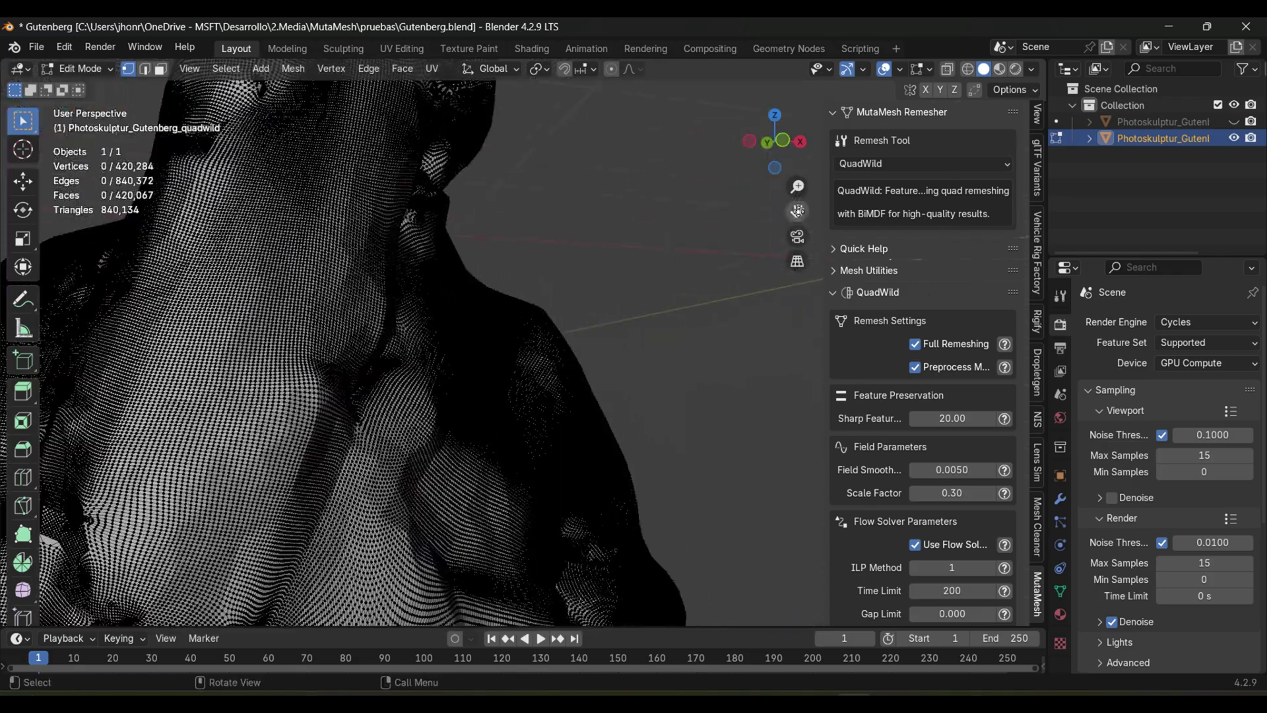
Examine the quad flow over the remeshed bust's beard and shoulders up close from several angles.
{"action": "left_click_drag", "start_coordinate": [798, 211], "coordinate": [842, 241]}
{"action": "scroll", "coordinate": [515, 284], "scroll_direction": "up", "scroll_amount": 2}
{"action": "middle_click_drag", "start_coordinate": [515, 284], "coordinate": [526, 290]}
{"action": "scroll", "coordinate": [526, 286], "scroll_direction": "up", "scroll_amount": 3}
{"action": "scroll", "coordinate": [526, 287], "scroll_direction": "down", "scroll_amount": 1}
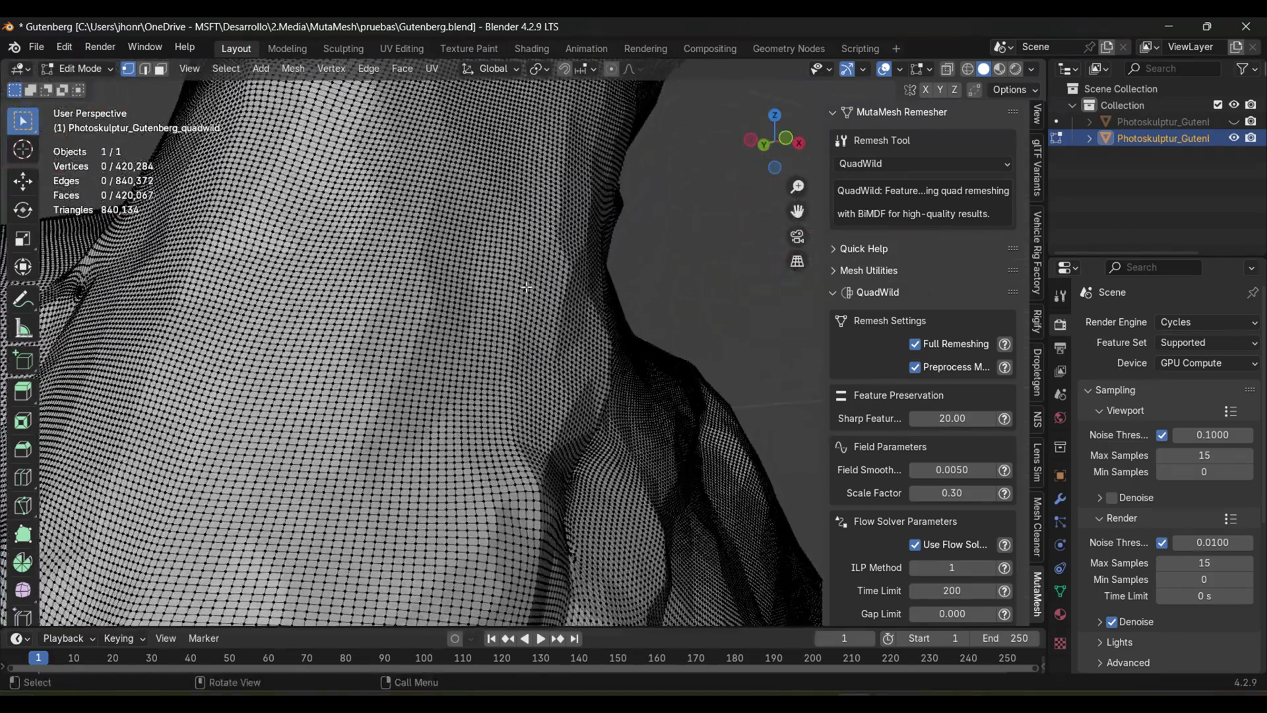
{"action": "scroll", "coordinate": [450, 276], "scroll_direction": "down", "scroll_amount": 3}
{"action": "middle_click_drag", "start_coordinate": [450, 276], "coordinate": [680, 187]}
{"action": "middle_click_drag", "start_coordinate": [797, 212], "coordinate": [178, 444]}
{"action": "scroll", "coordinate": [478, 325], "scroll_direction": "up", "scroll_amount": 6}
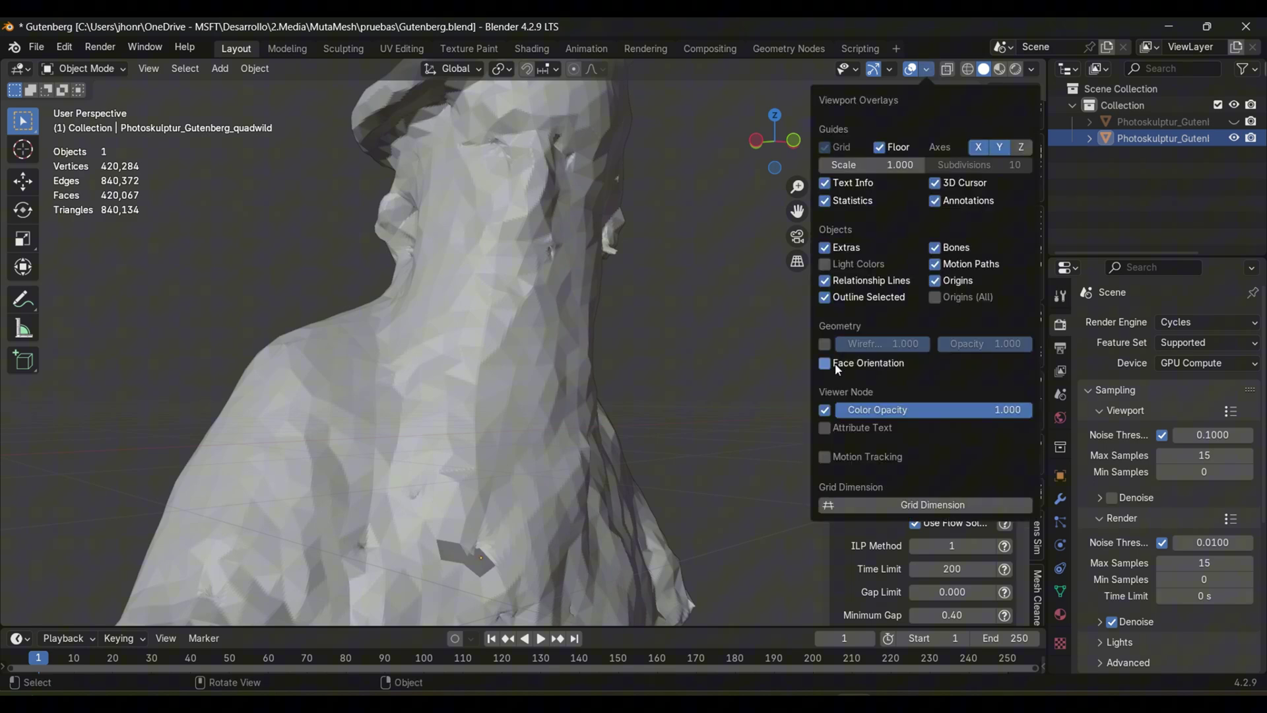
Turn on the Face Orientation overlay for the remeshed bust.
{"action": "left_click", "coordinate": [927, 69]}
{"action": "left_click", "coordinate": [837, 369]}
{"action": "left_click", "coordinate": [542, 334]}
Fill the holes in the entire remeshed bust with Fix Holes, and inspect the patched area on the torso.
{"action": "key", "text": "Tab"}
{"action": "key", "text": "a"}
{"action": "left_click", "coordinate": [878, 270]}
{"action": "left_click", "coordinate": [932, 323]}
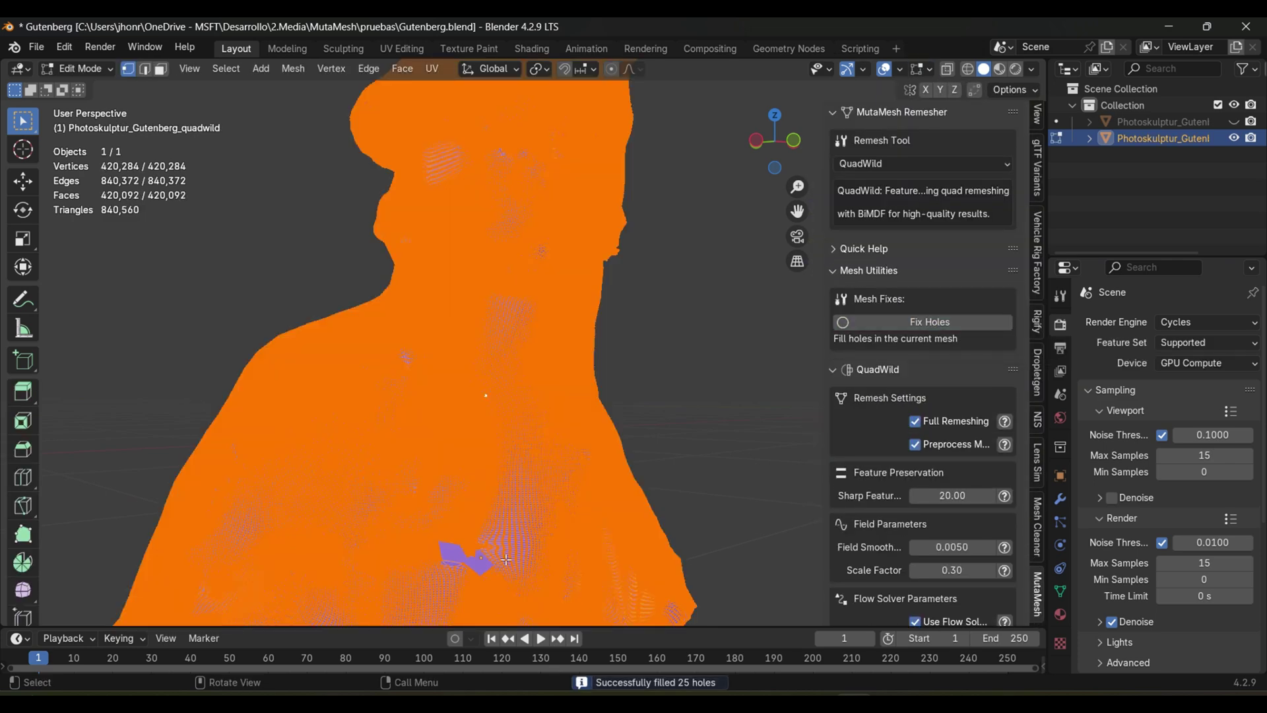
{"action": "key", "text": "Tab"}
{"action": "middle_click_drag", "start_coordinate": [489, 550], "coordinate": [526, 396], "text": "shift"}
{"action": "scroll", "coordinate": [515, 448], "scroll_direction": "up", "scroll_amount": 4}
{"action": "key", "text": "Tab"}
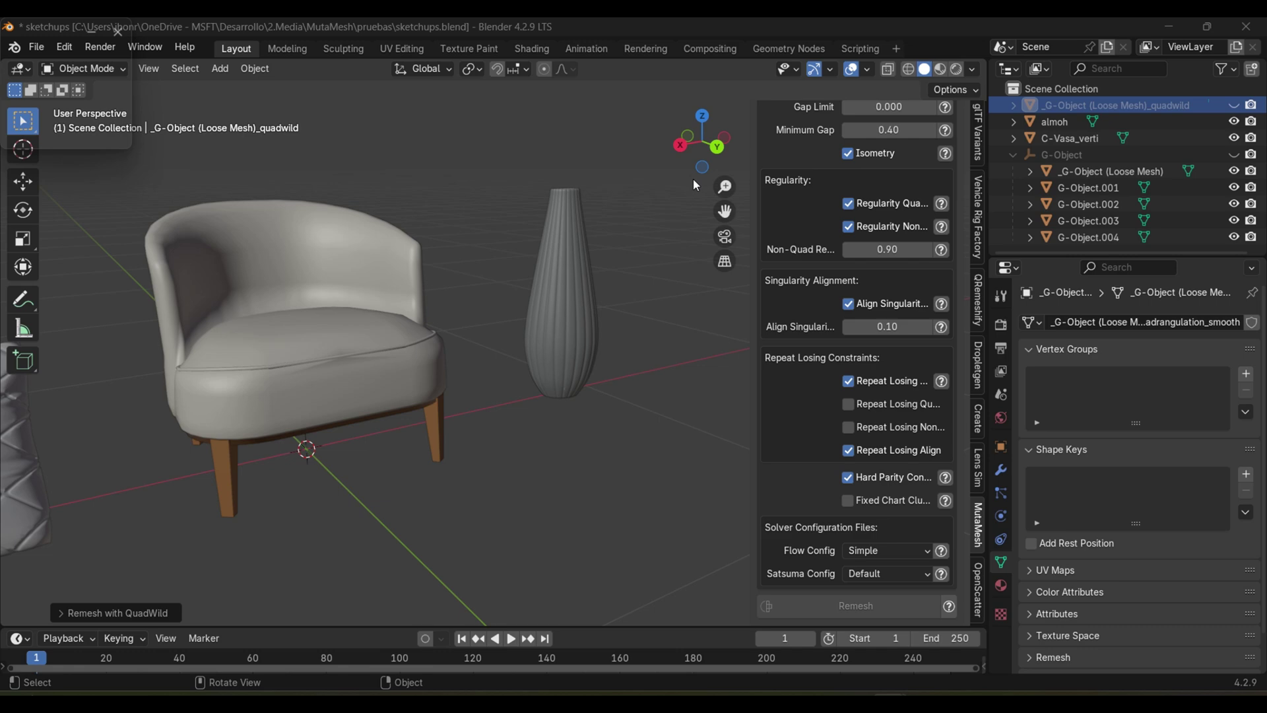
Examine the original armchair's triangulated topology in Edit Mode, picking vertices across the seat and backrest.
{"action": "left_click_drag", "start_coordinate": [700, 152], "coordinate": [739, 177]}
{"action": "left_click", "coordinate": [430, 466]}
{"action": "key", "text": "Tab"}
{"action": "scroll", "coordinate": [442, 404], "scroll_direction": "up", "scroll_amount": 4}
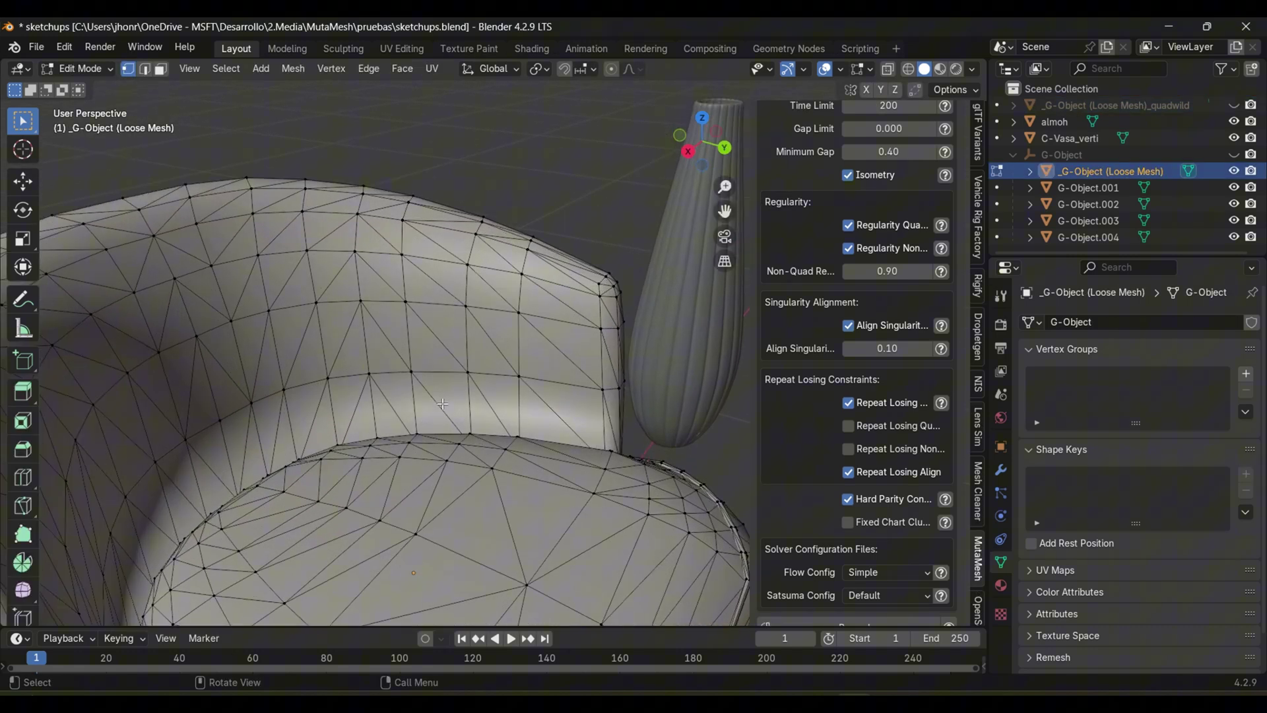
{"action": "scroll", "coordinate": [514, 373], "scroll_direction": "down", "scroll_amount": 2}
{"action": "left_click_drag", "start_coordinate": [727, 148], "coordinate": [665, 176]}
{"action": "left_click", "coordinate": [388, 381]}
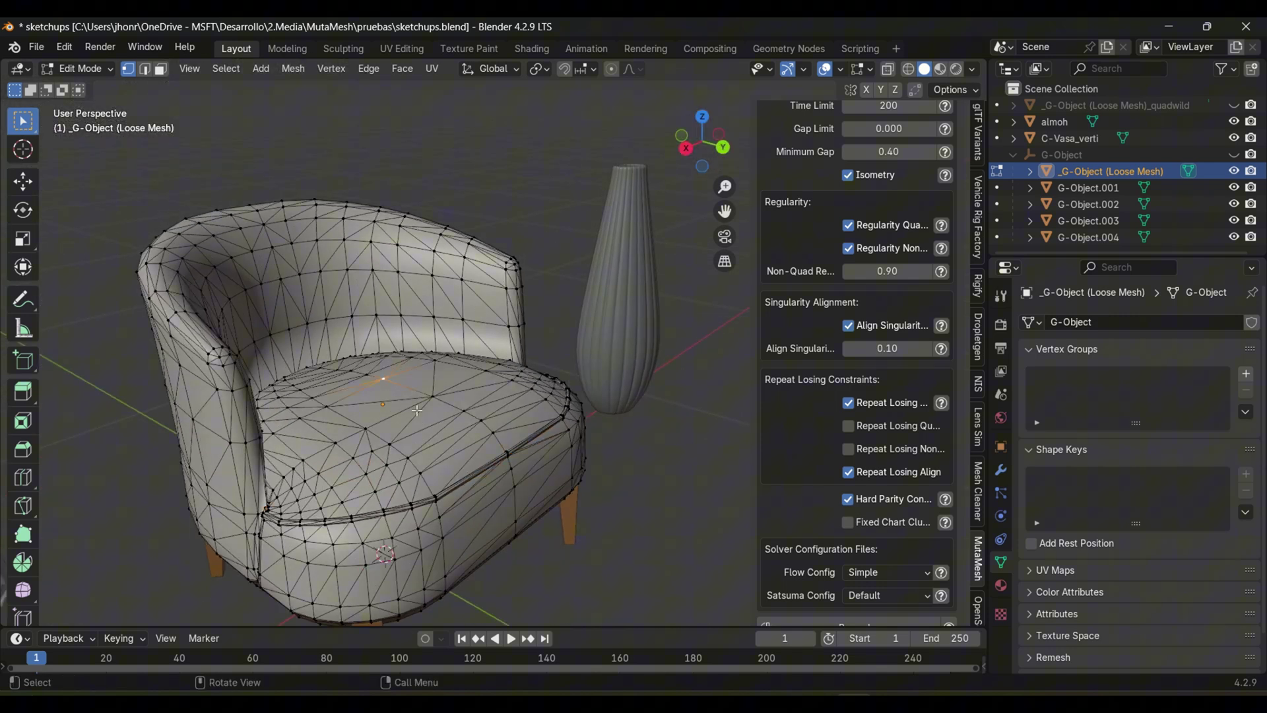
{"action": "left_click", "coordinate": [419, 459]}
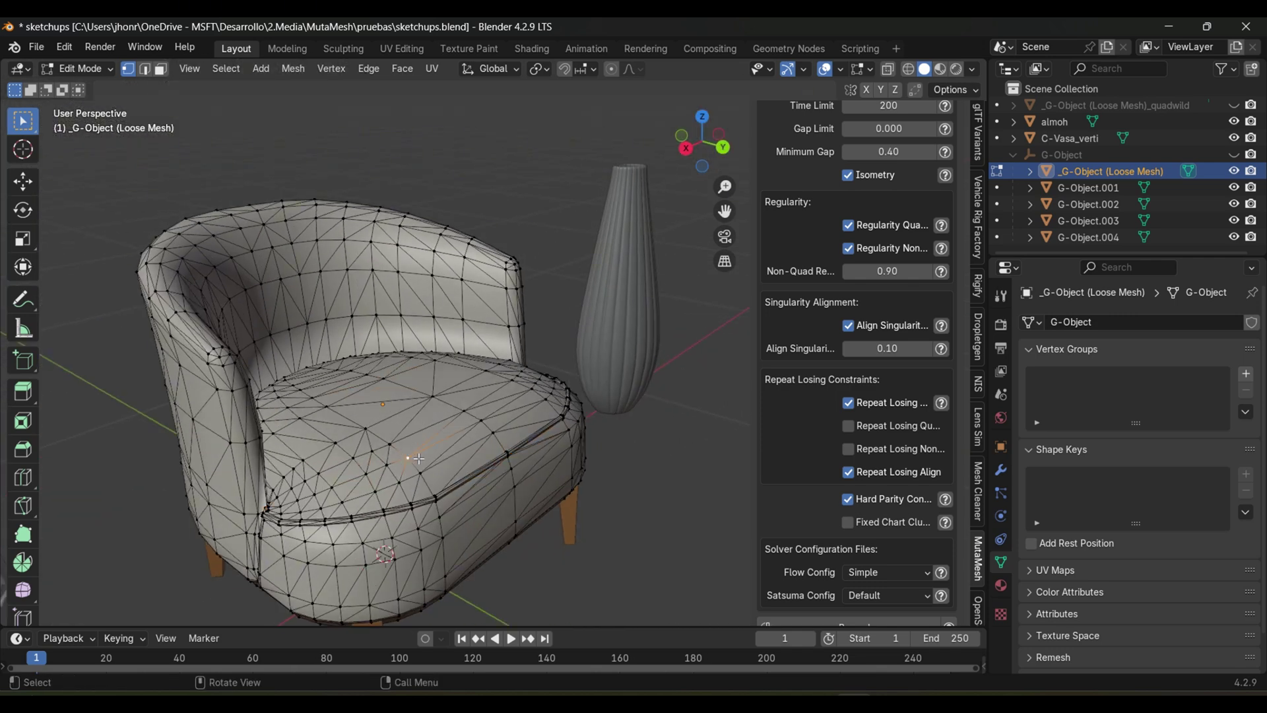
{"action": "left_click", "coordinate": [404, 314]}
{"action": "left_click", "coordinate": [391, 379]}
{"action": "left_click", "coordinate": [429, 397]}
{"action": "left_click_drag", "start_coordinate": [706, 140], "coordinate": [673, 135]}
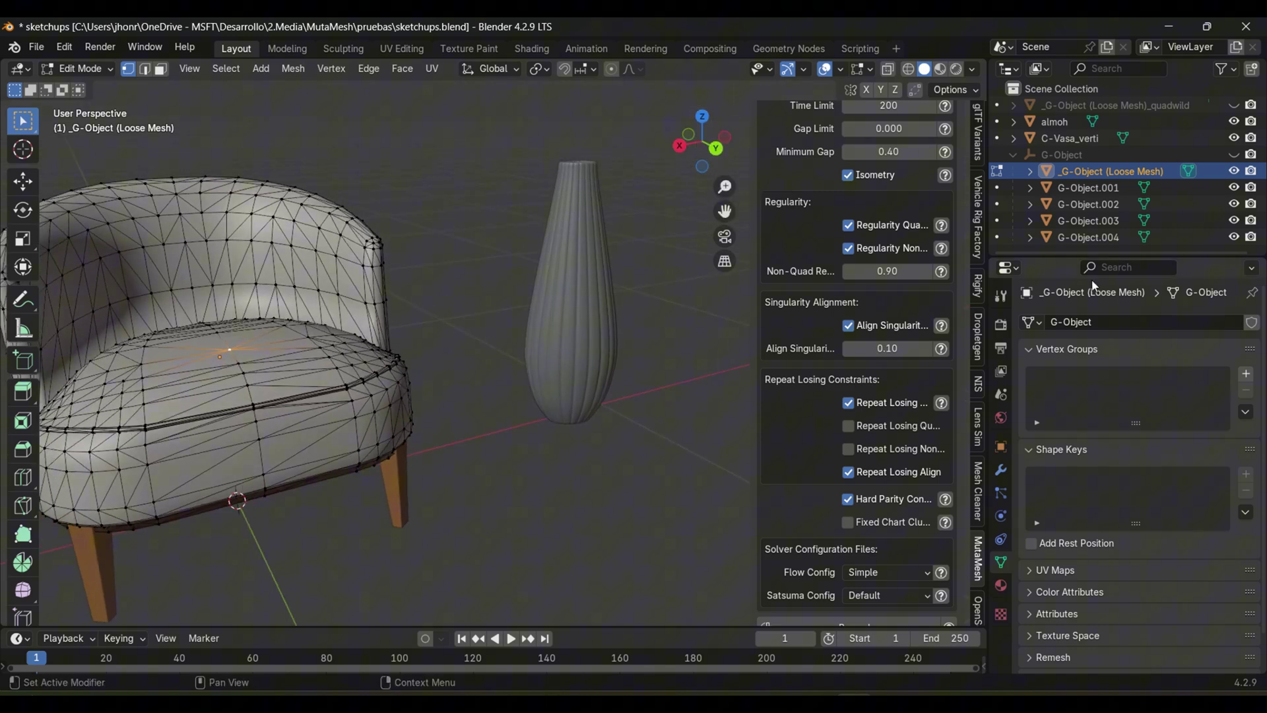
Review the QuadWild settings used for the armchair and turn on the Statistics overlay.
{"action": "scroll", "coordinate": [968, 357], "scroll_direction": "up", "scroll_amount": 10}
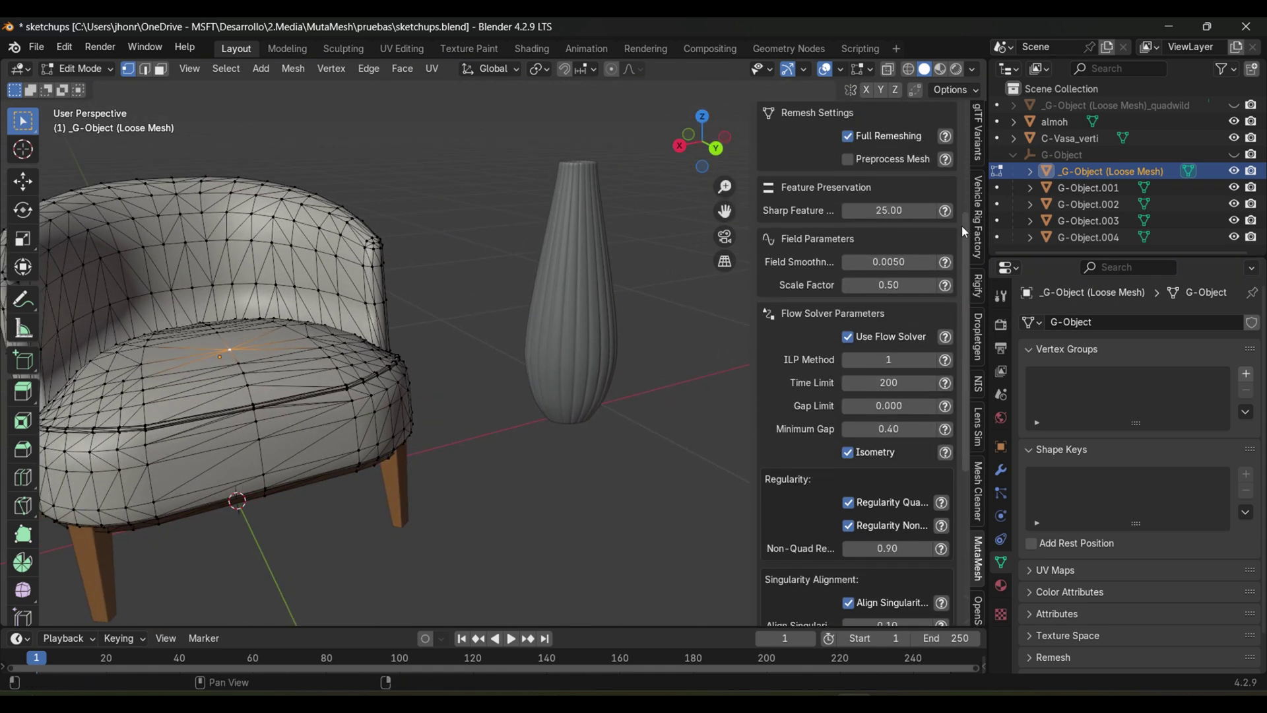
{"action": "left_click_drag", "start_coordinate": [963, 228], "coordinate": [986, 381]}
{"action": "left_click", "coordinate": [842, 69]}
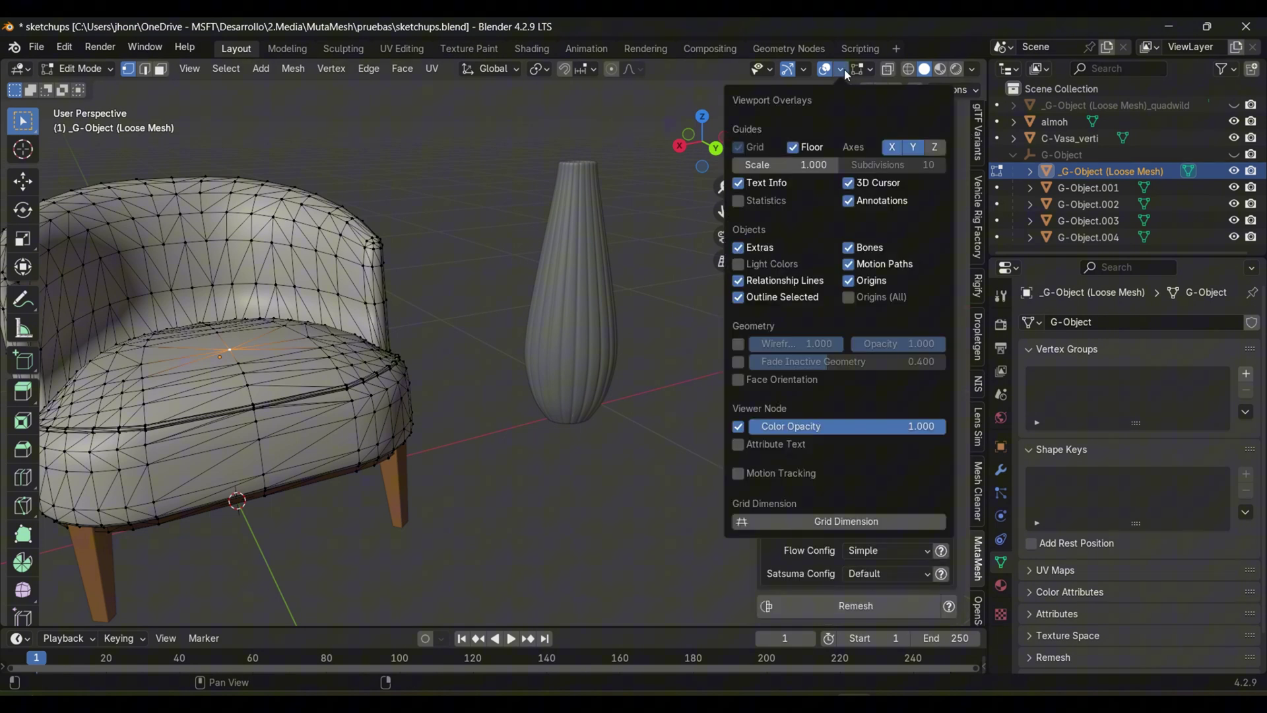
{"action": "left_click", "coordinate": [738, 201]}
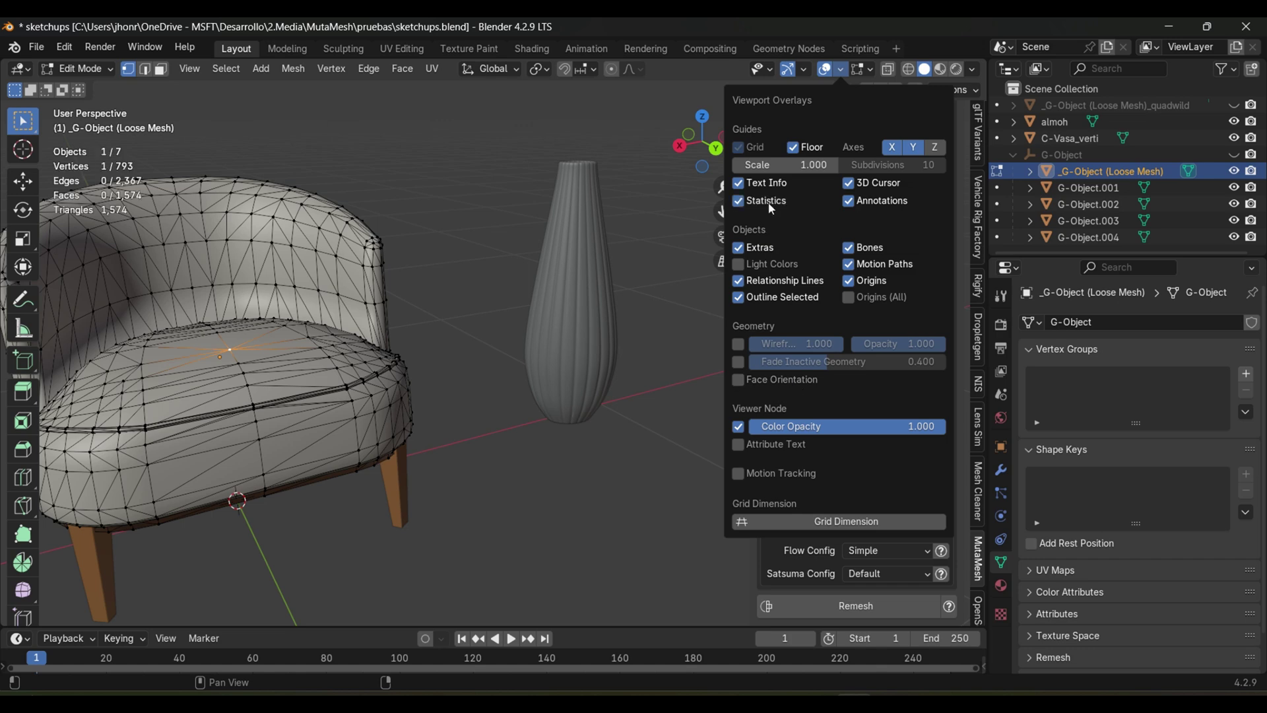
Return to Object Mode, hide the original armchair mesh, and unhide and select _G-Object (Loose Mesh)_quadwild.
{"action": "key", "text": "Tab"}
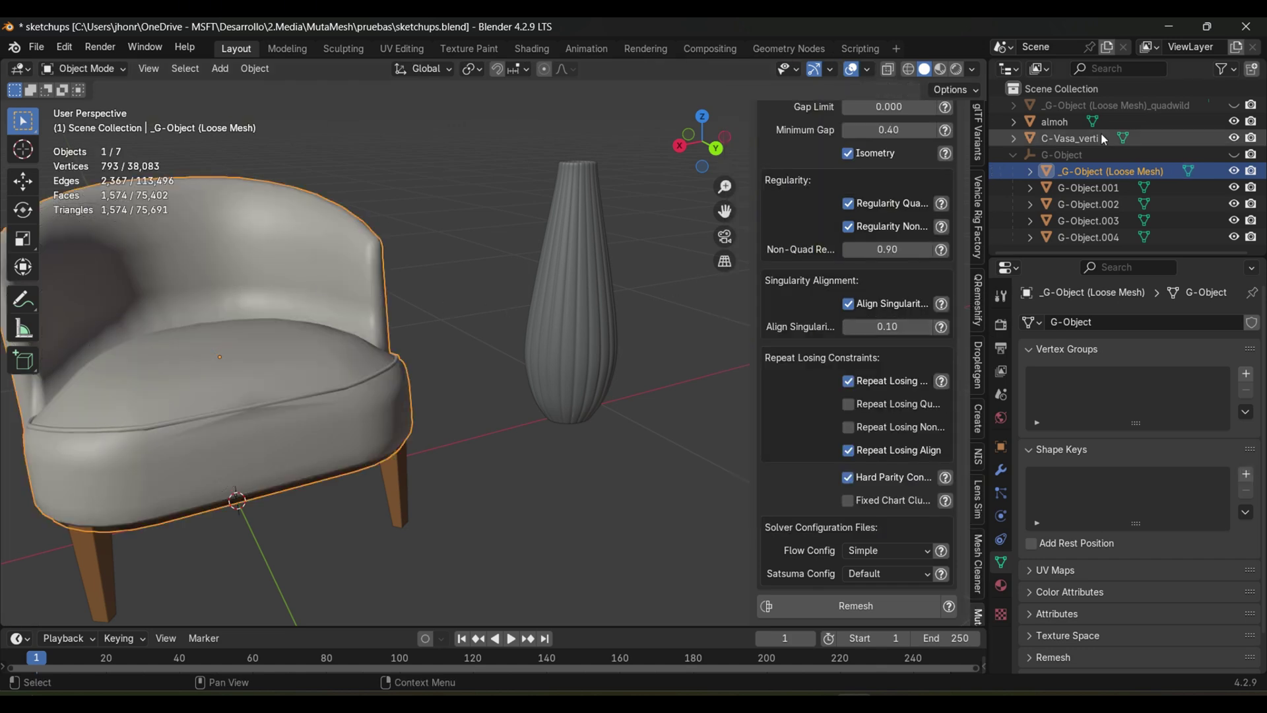
{"action": "left_click", "coordinate": [1234, 171]}
{"action": "left_click", "coordinate": [1234, 105]}
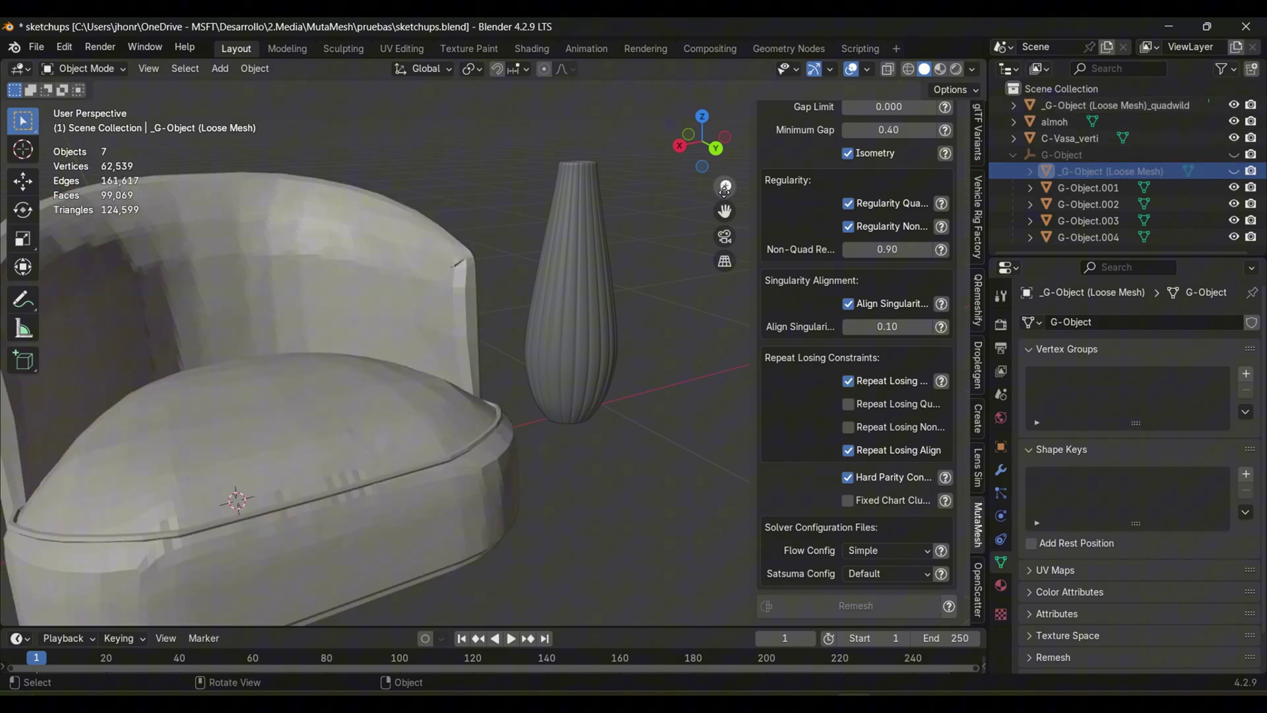
{"action": "left_click_drag", "start_coordinate": [725, 210], "coordinate": [833, 211]}
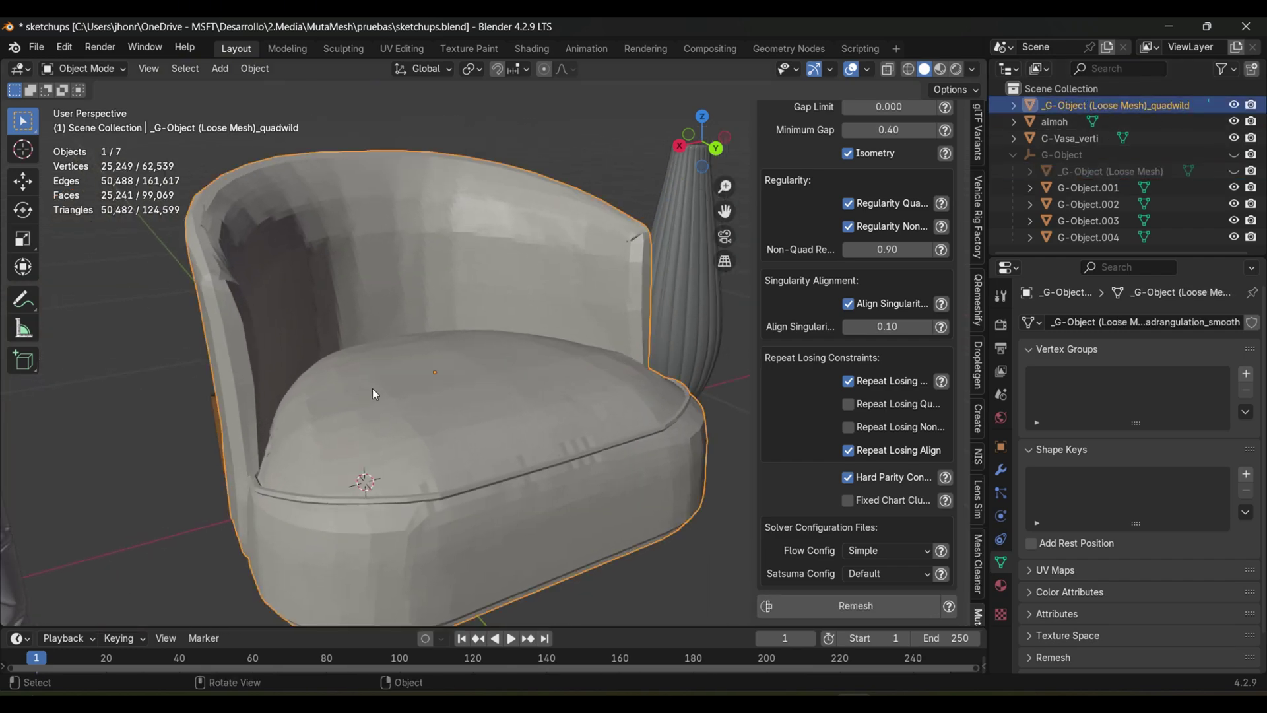
Examine the QuadWild armchair's quad topology on the backrest, seat and base in Edit Mode, and return to Object Mode for an overview.
{"action": "left_click", "coordinate": [373, 389]}
{"action": "key", "text": "Tab"}
{"action": "scroll", "coordinate": [448, 431], "scroll_direction": "up", "scroll_amount": 6}
{"action": "scroll", "coordinate": [448, 431], "scroll_direction": "down", "scroll_amount": 3}
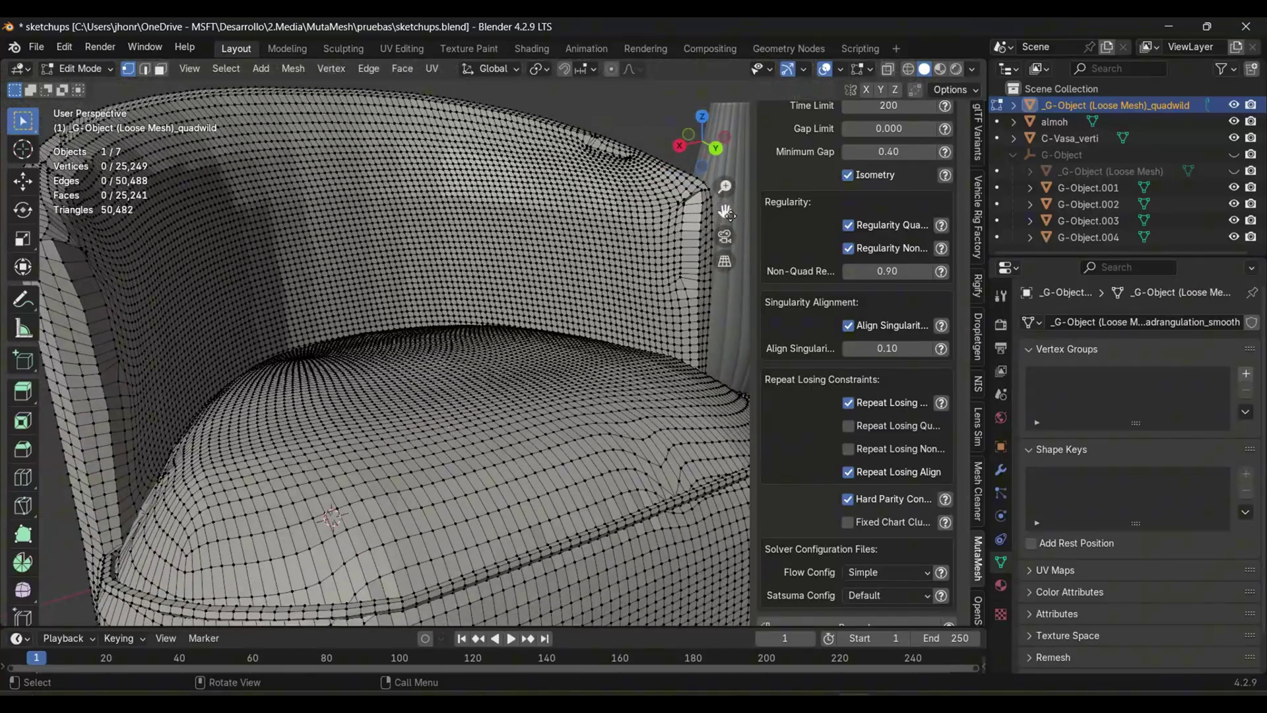
{"action": "mouse_move", "coordinate": [721, 159]}
{"action": "left_mouse_down"}
{"action": "mouse_move", "coordinate": [718, 122]}
{"action": "mouse_move", "coordinate": [719, 177]}
{"action": "mouse_move", "coordinate": [718, 153]}
{"action": "left_mouse_up"}
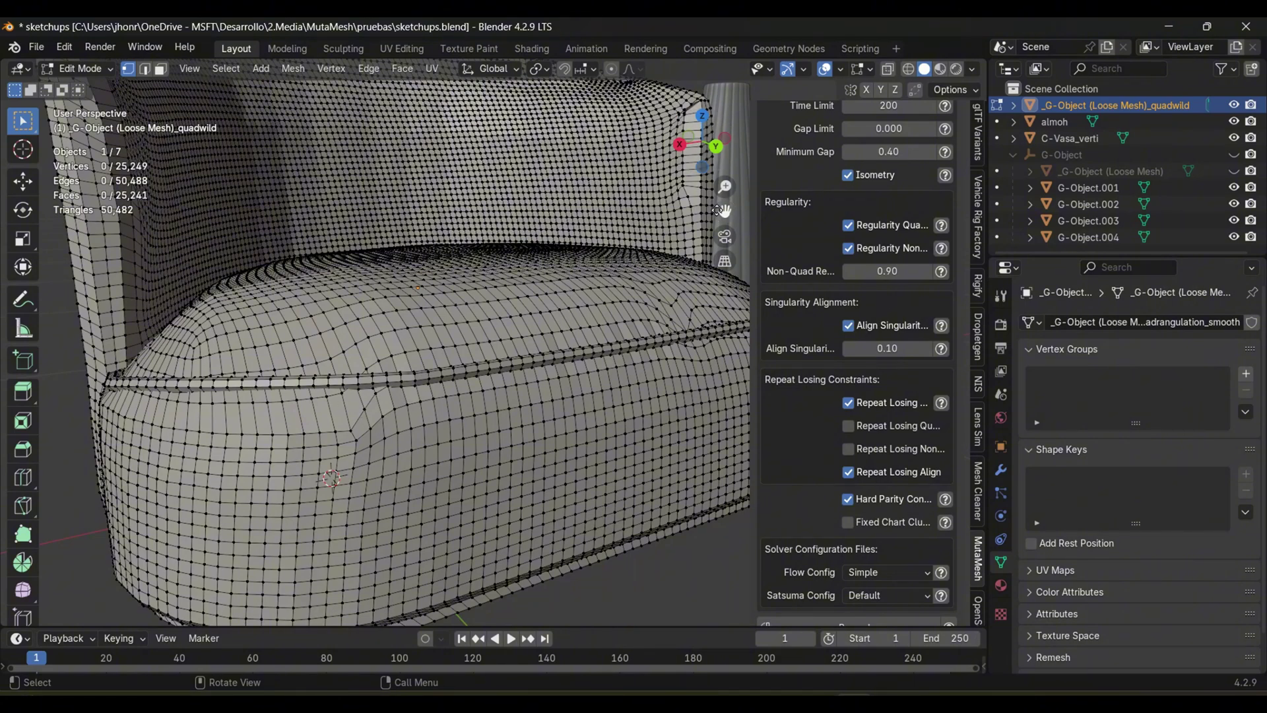
{"action": "left_click_drag", "start_coordinate": [725, 212], "coordinate": [680, 86]}
{"action": "key", "text": "Tab"}
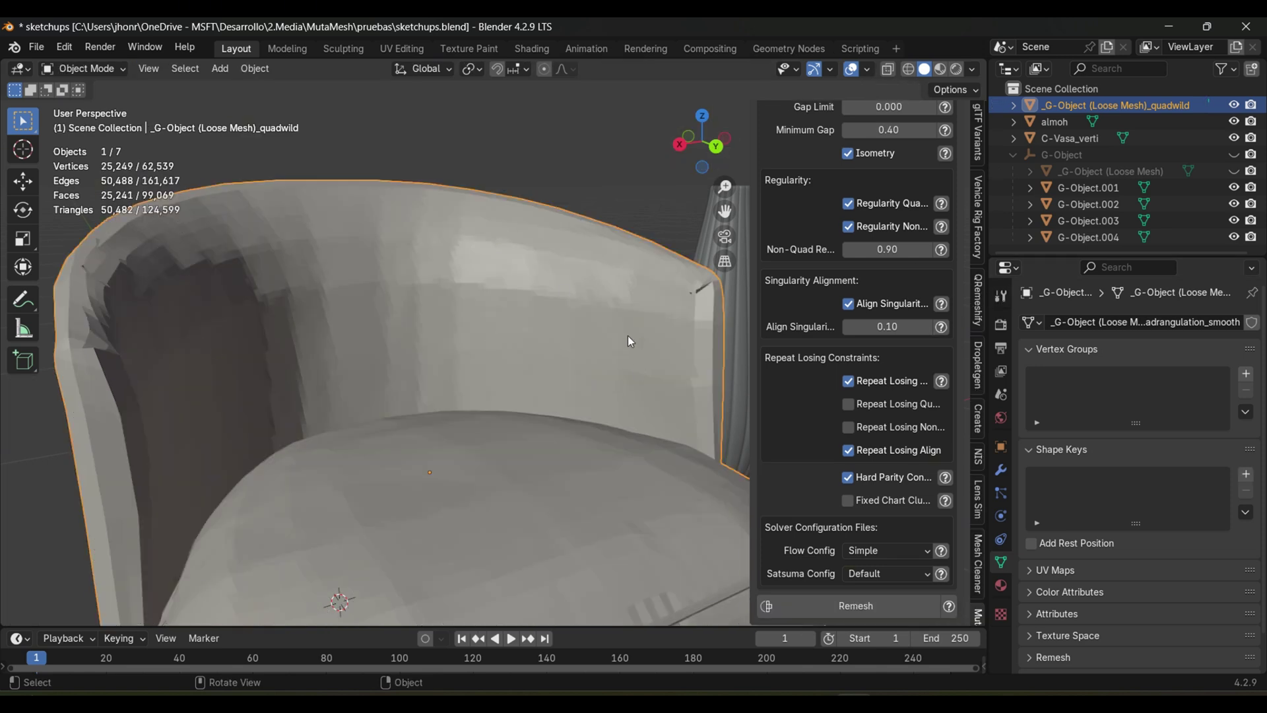
{"action": "left_click_drag", "start_coordinate": [725, 210], "coordinate": [723, 83]}
{"action": "scroll", "coordinate": [497, 336], "scroll_direction": "down", "scroll_amount": 7}
{"action": "mouse_move", "coordinate": [698, 151]}
{"action": "left_mouse_down"}
{"action": "mouse_move", "coordinate": [561, 144]}
{"action": "mouse_move", "coordinate": [746, 205]}
{"action": "mouse_move", "coordinate": [693, 158]}
{"action": "left_mouse_up"}
{"action": "scroll", "coordinate": [418, 330], "scroll_direction": "up", "scroll_amount": 4}
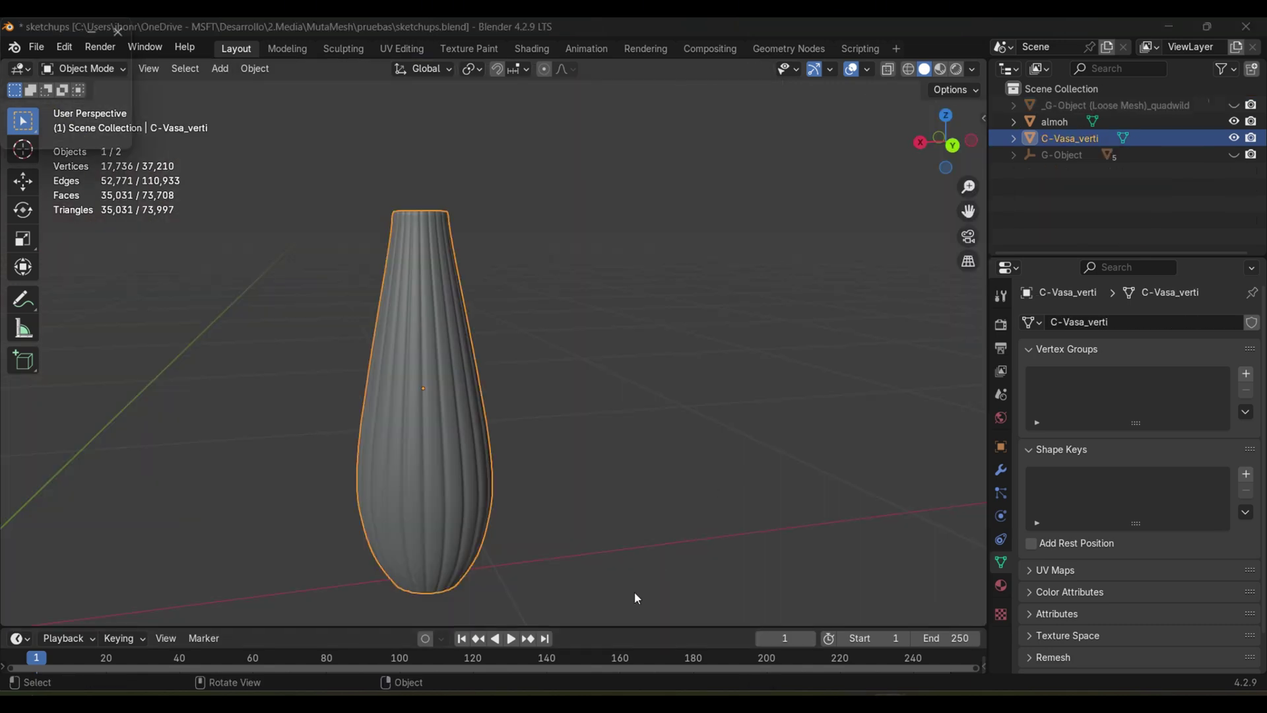
Examine the original C-Vasa_verti vase's dense vertical topology in Edit Mode, and return to Object Mode.
{"action": "left_click_drag", "start_coordinate": [944, 148], "coordinate": [951, 171]}
{"action": "scroll", "coordinate": [449, 277], "scroll_direction": "up", "scroll_amount": 7}
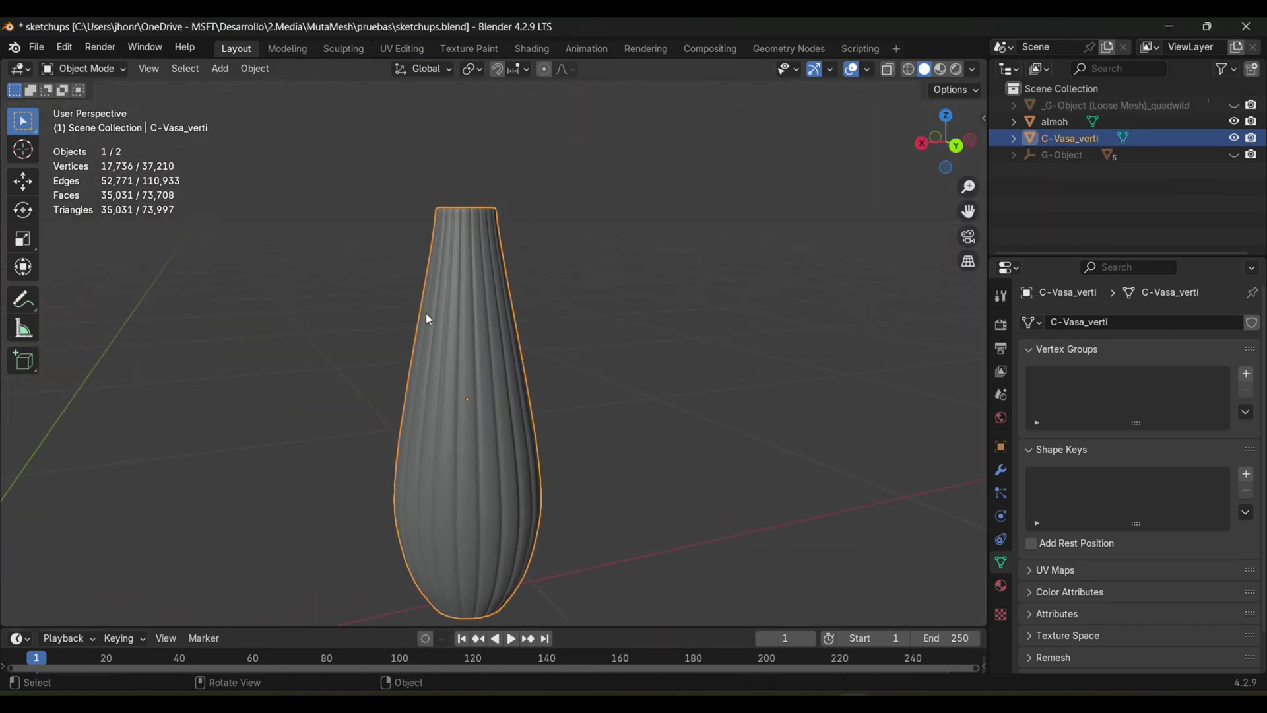
{"action": "scroll", "coordinate": [524, 198], "scroll_direction": "down", "scroll_amount": 6}
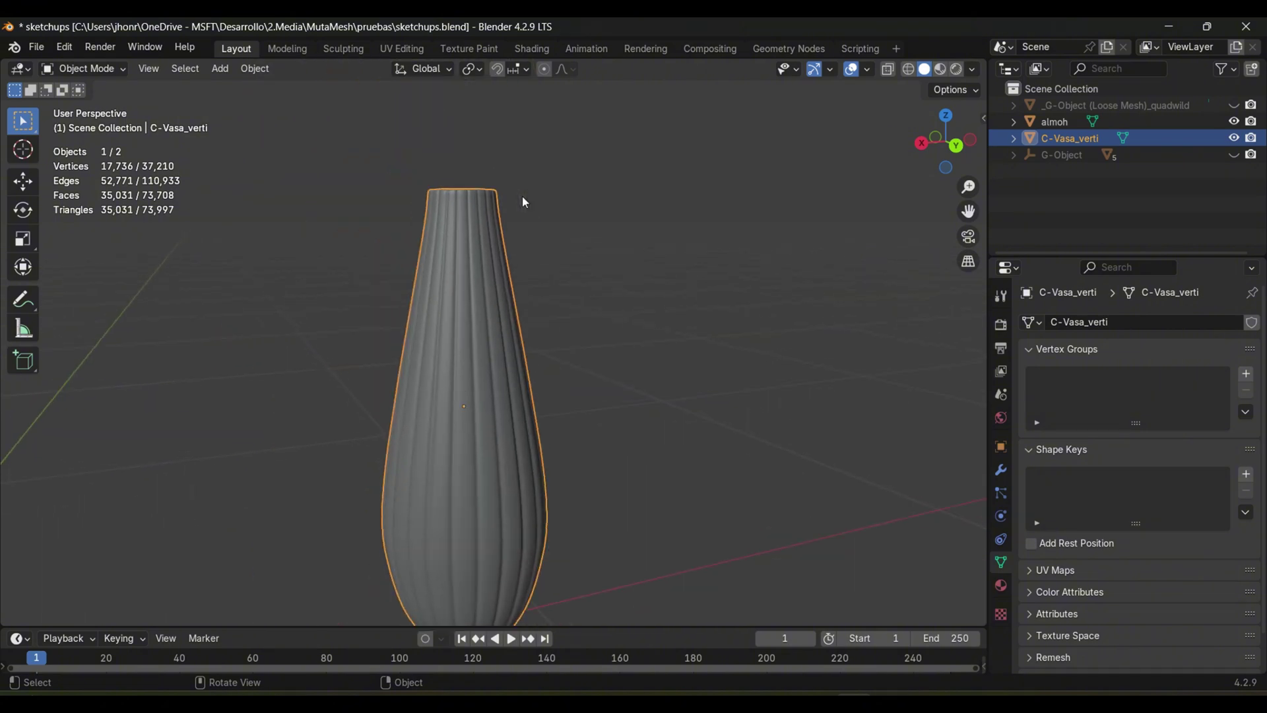
{"action": "key", "text": "Tab"}
{"action": "scroll", "coordinate": [446, 281], "scroll_direction": "up", "scroll_amount": 7}
{"action": "scroll", "coordinate": [399, 244], "scroll_direction": "down", "scroll_amount": 6}
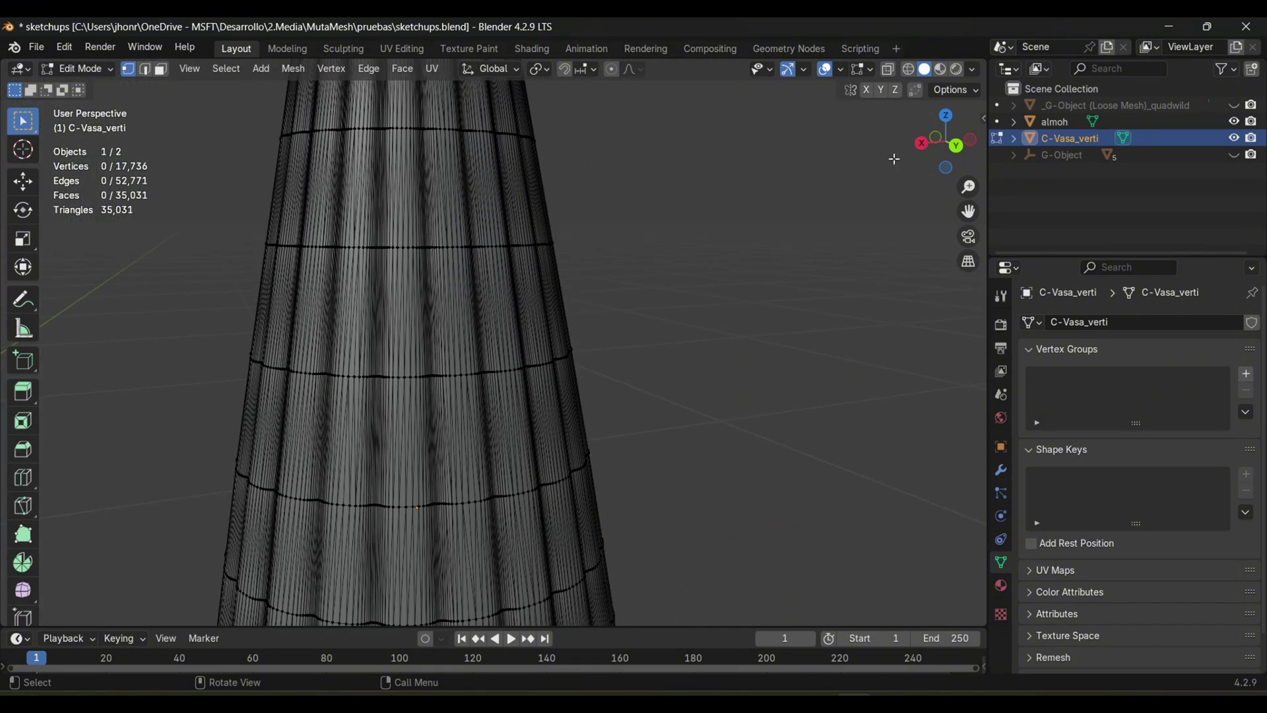
{"action": "mouse_move", "coordinate": [399, 244]}
{"action": "middle_mouse_down"}
{"action": "mouse_move", "coordinate": [397, 311]}
{"action": "mouse_move", "coordinate": [515, 406]}
{"action": "mouse_move", "coordinate": [637, 287]}
{"action": "mouse_move", "coordinate": [576, 277]}
{"action": "middle_mouse_up"}
{"action": "scroll", "coordinate": [515, 406], "scroll_direction": "up", "scroll_amount": 3}
{"action": "scroll", "coordinate": [515, 408], "scroll_direction": "down", "scroll_amount": 4}
{"action": "scroll", "coordinate": [638, 287], "scroll_direction": "up", "scroll_amount": 3}
{"action": "scroll", "coordinate": [650, 275], "scroll_direction": "down", "scroll_amount": 4}
{"action": "key", "text": "Tab"}
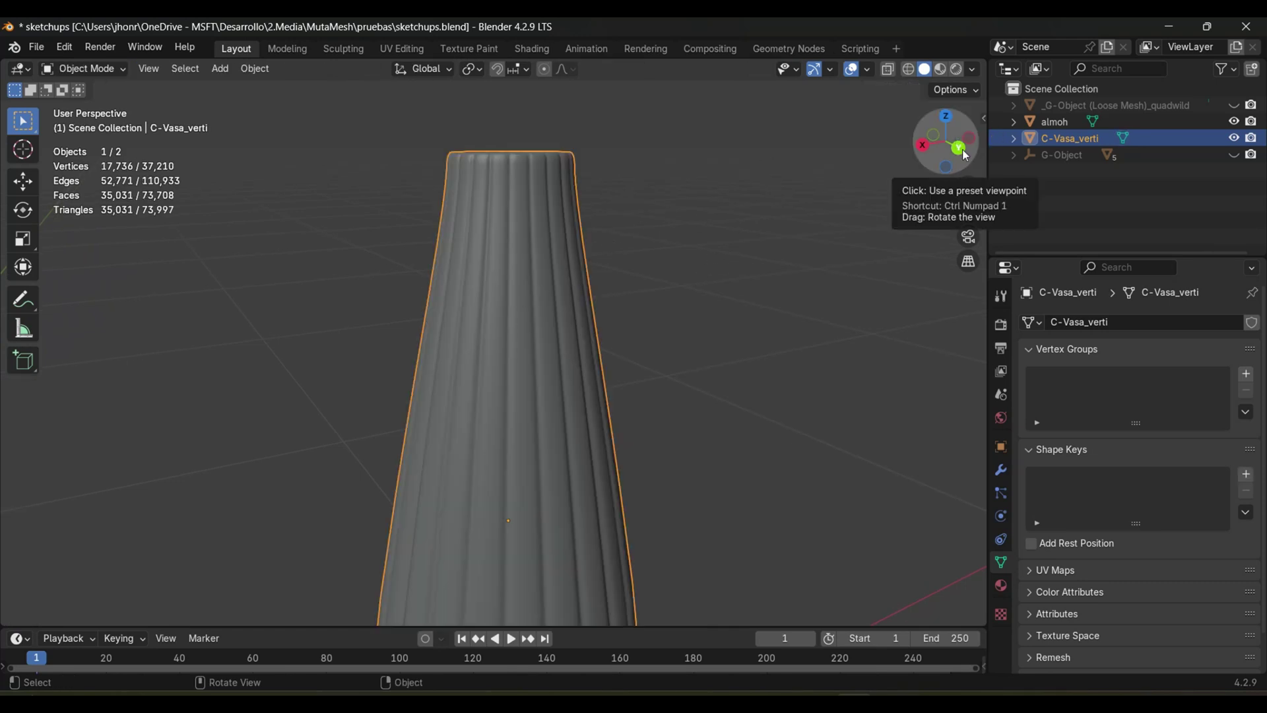
Choose CWF as the MutaMesh remesh tool for the vase and expand its settings.
{"action": "left_click_drag", "start_coordinate": [927, 132], "coordinate": [871, 218]}
{"action": "key", "text": "n"}
{"action": "left_click", "coordinate": [813, 173]}
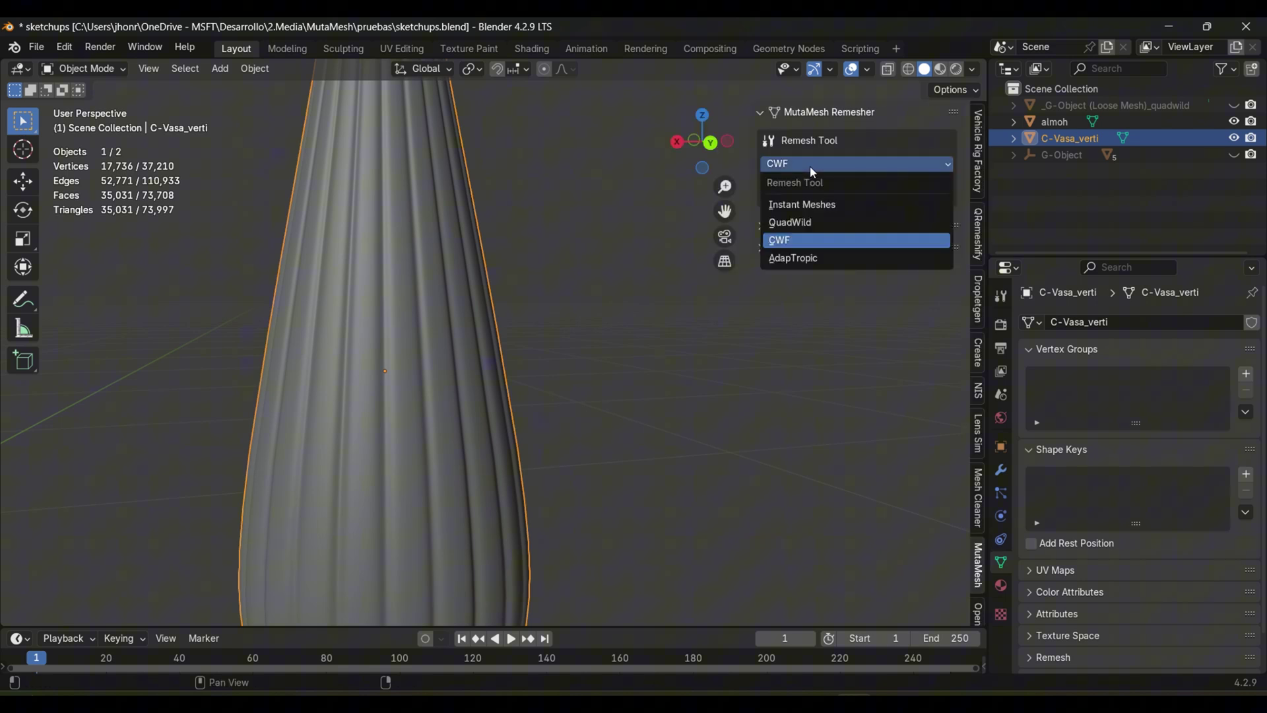
{"action": "left_click", "coordinate": [797, 241]}
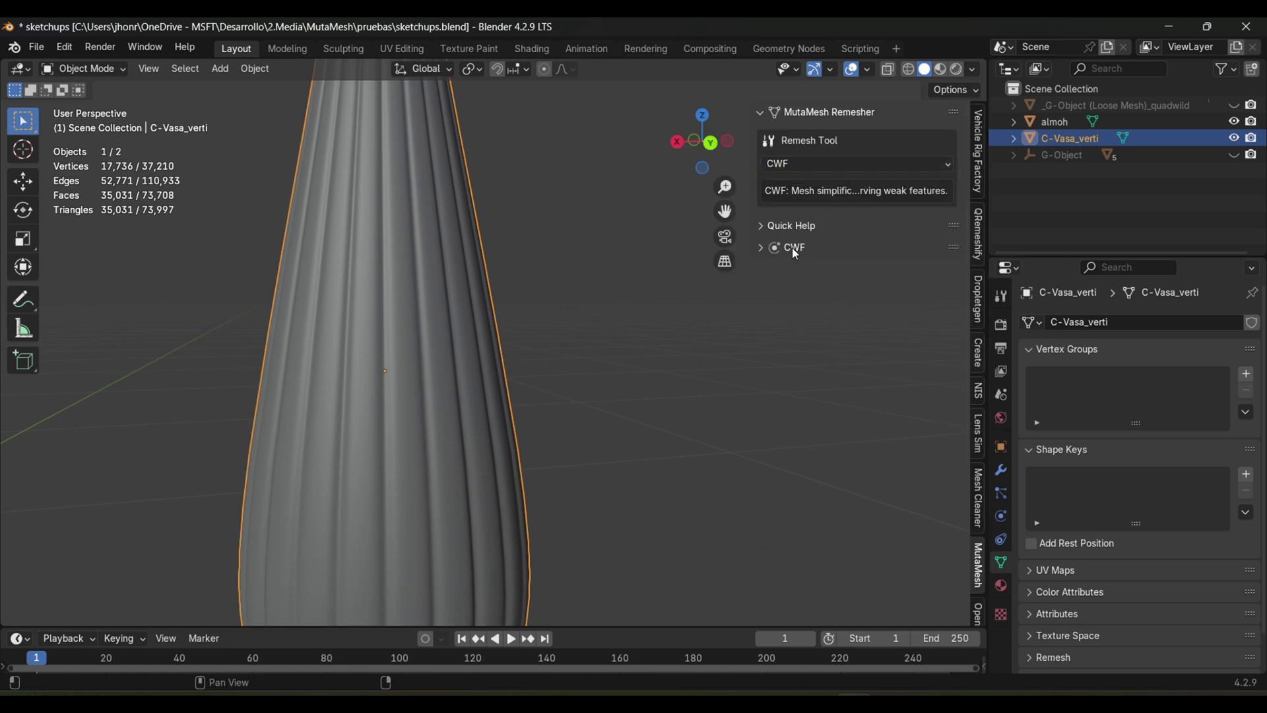
{"action": "left_click", "coordinate": [811, 252]}
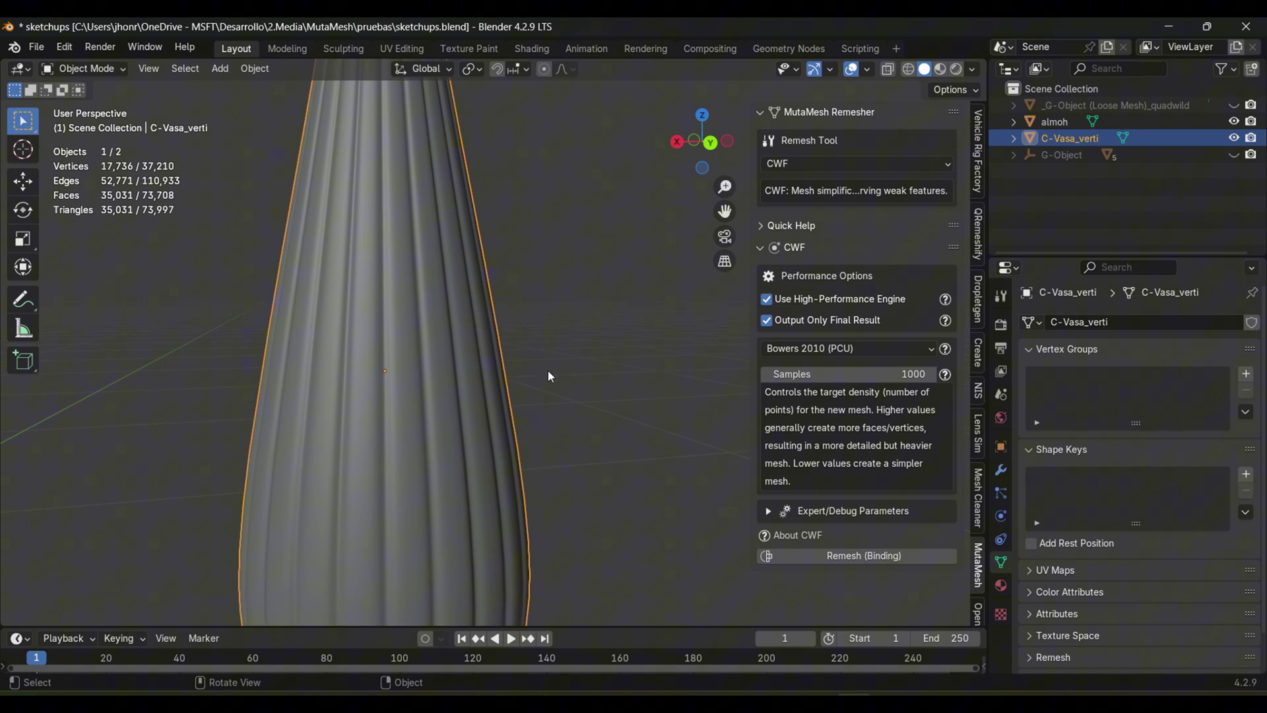
Read the CWF help texts for Samples, Use High-Performance Engine and Output Only Final Result.
{"action": "left_click", "coordinate": [946, 374]}
{"action": "left_click", "coordinate": [946, 299]}
{"action": "left_click", "coordinate": [946, 411]}
{"action": "left_click", "coordinate": [945, 300]}
{"action": "left_click", "coordinate": [946, 320]}
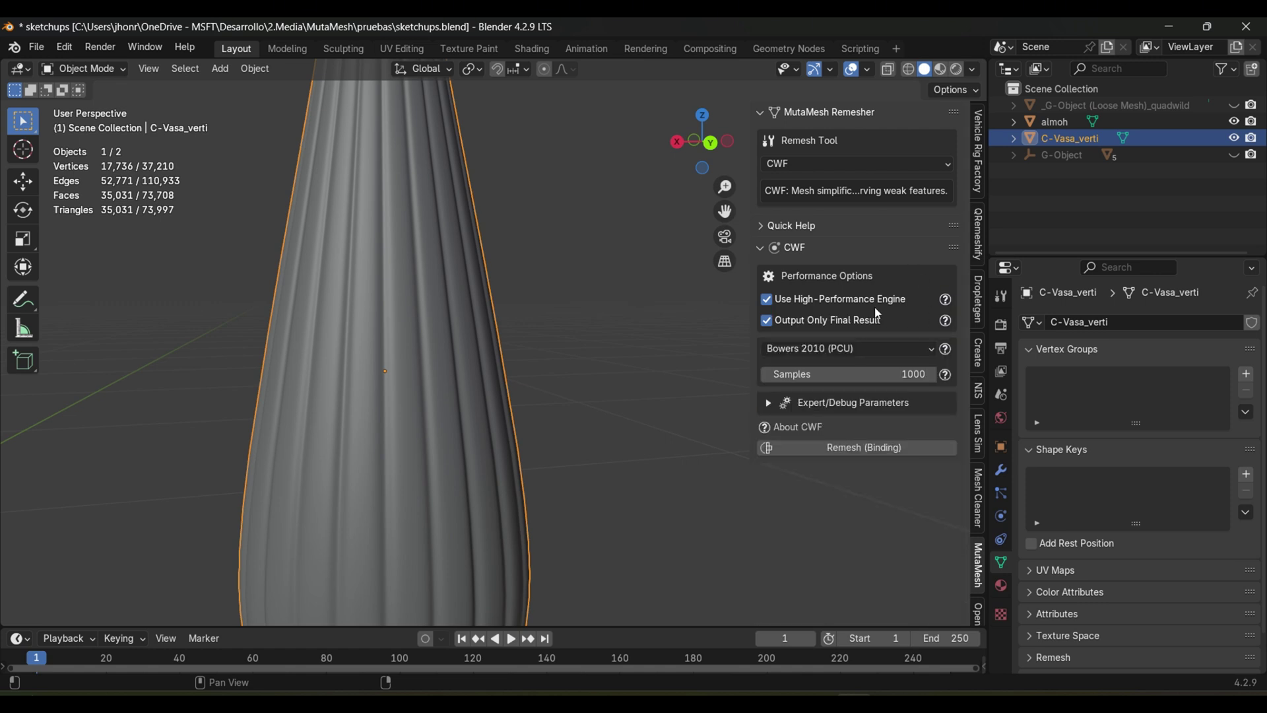
{"action": "left_click", "coordinate": [946, 300]}
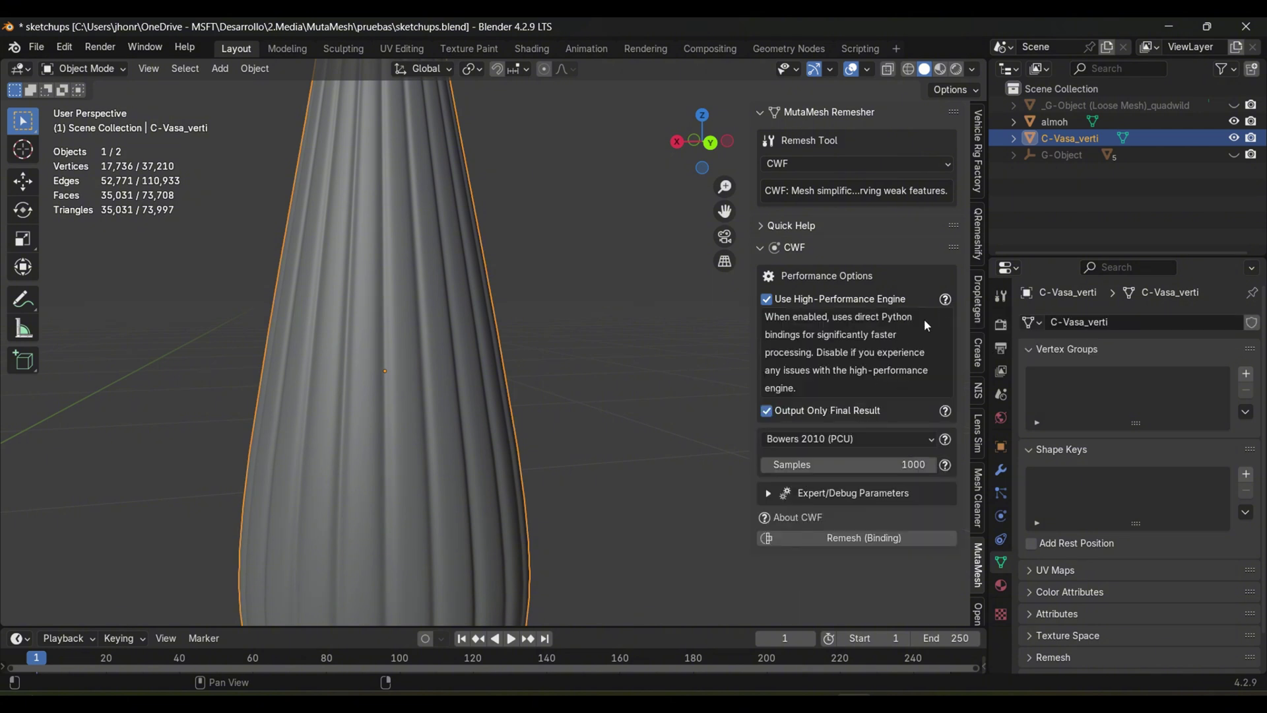
{"action": "left_click", "coordinate": [947, 301]}
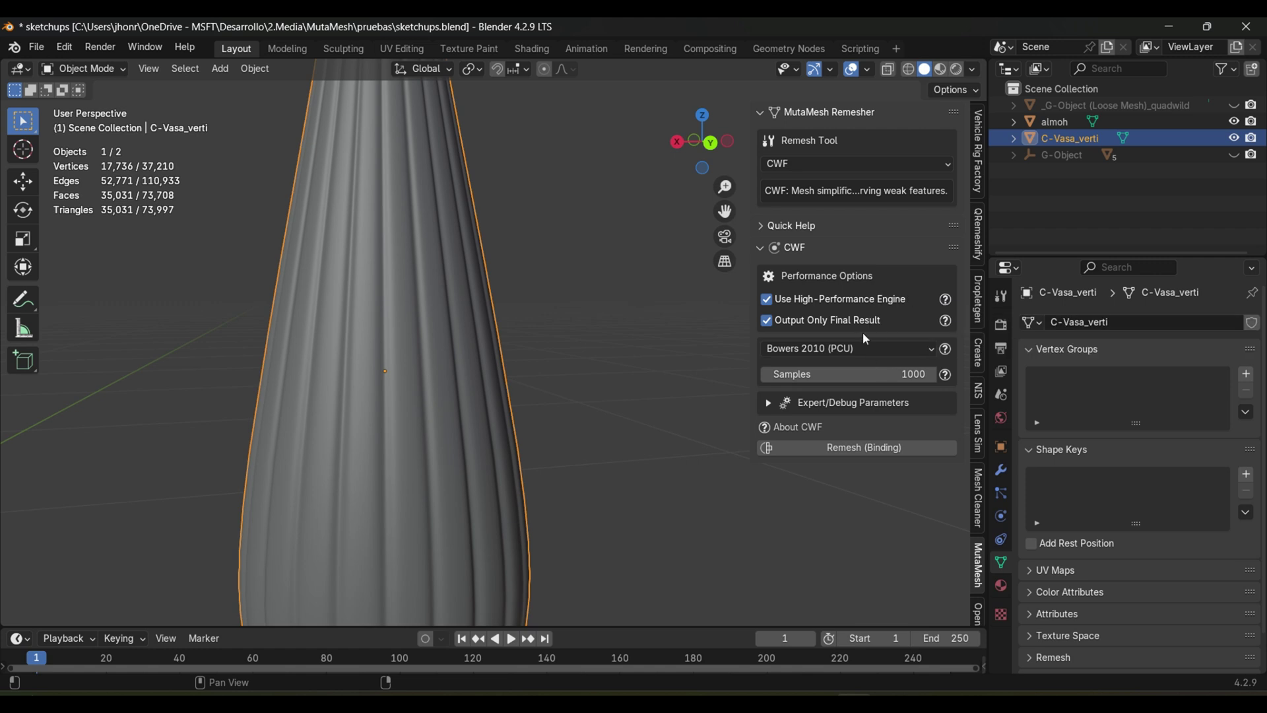
Review CWF's Expert/Debug Parameters and collapse them again.
{"action": "left_click", "coordinate": [769, 403]}
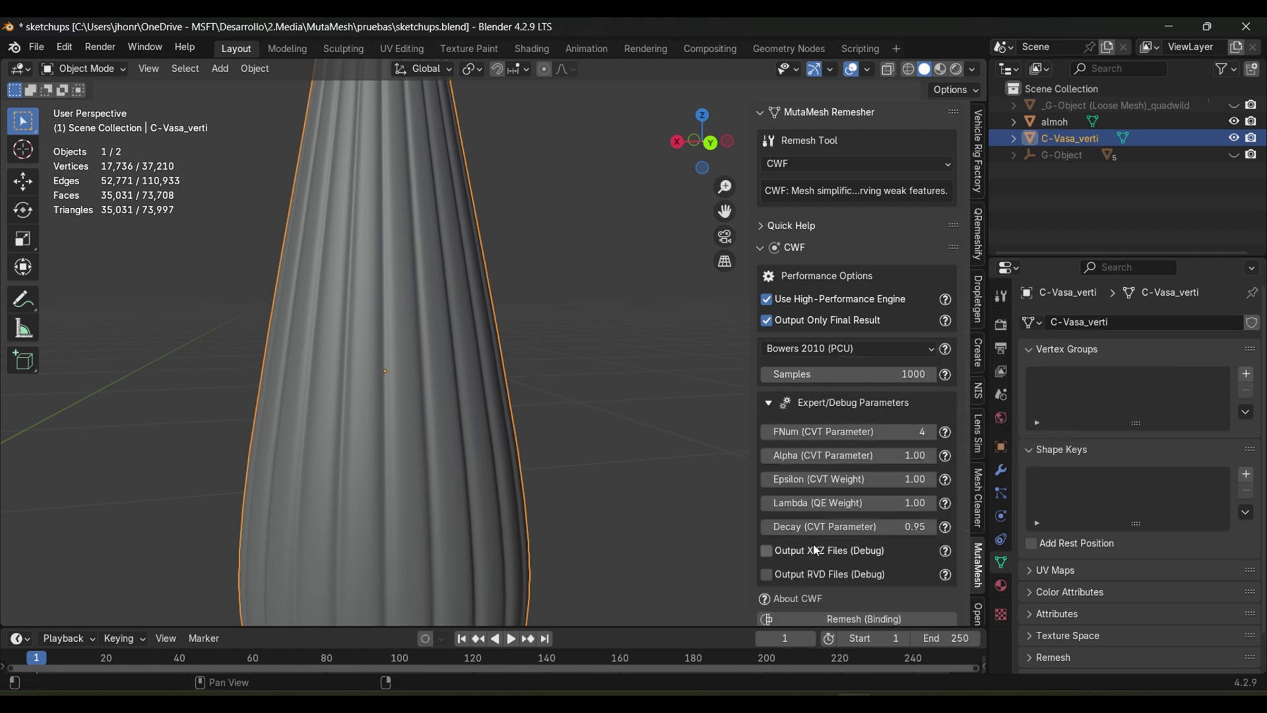
{"action": "left_click", "coordinate": [764, 404]}
{"action": "left_click", "coordinate": [767, 403]}
{"action": "left_click", "coordinate": [769, 404]}
{"action": "left_click", "coordinate": [770, 405]}
{"action": "left_click", "coordinate": [773, 408]}
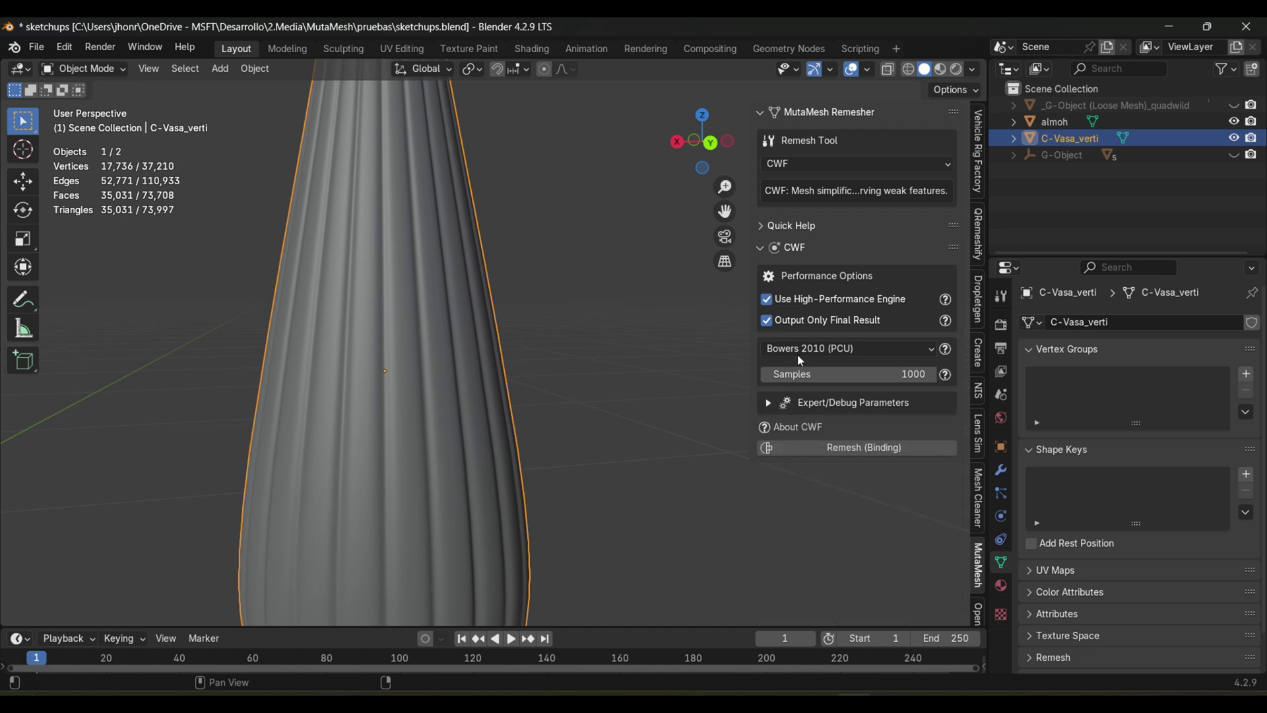
Review the help for CWF's Bowers 2010 (PCU) sampling method and its Samples value.
{"action": "left_click", "coordinate": [947, 353]}
{"action": "left_click", "coordinate": [948, 354]}
{"action": "left_click", "coordinate": [901, 348]}
{"action": "left_click", "coordinate": [945, 374]}
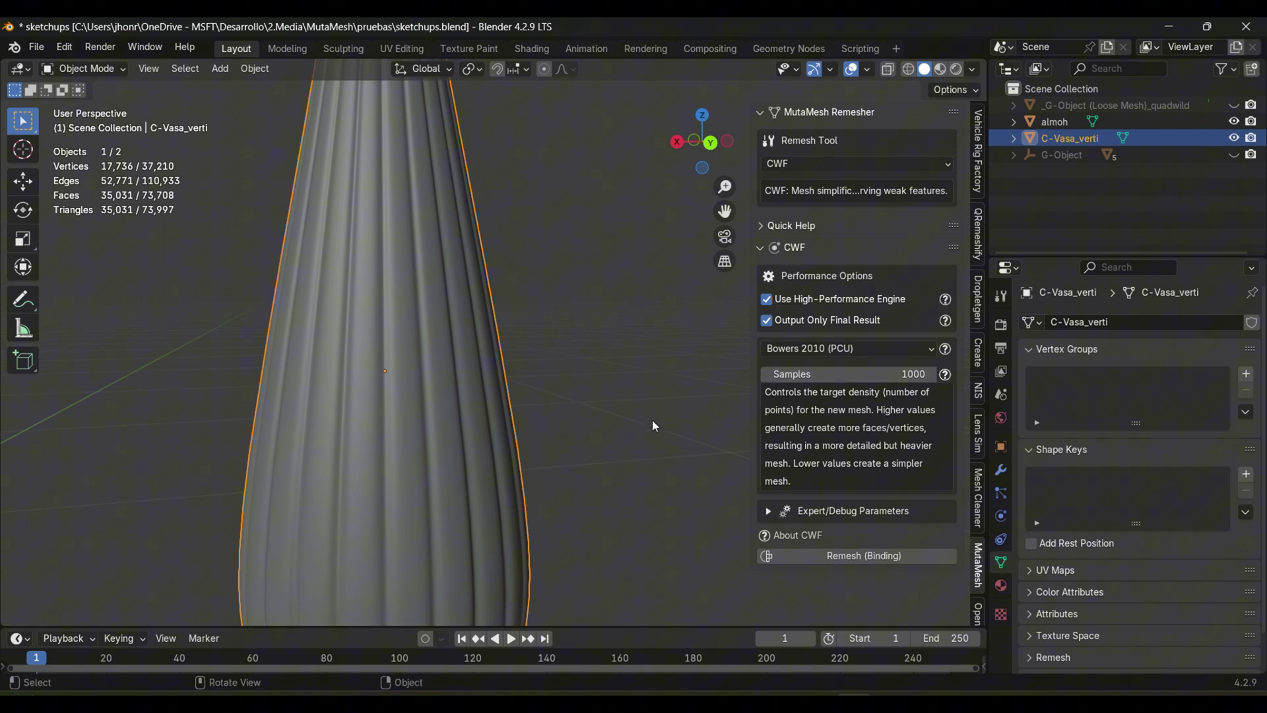
{"action": "left_click", "coordinate": [946, 374]}
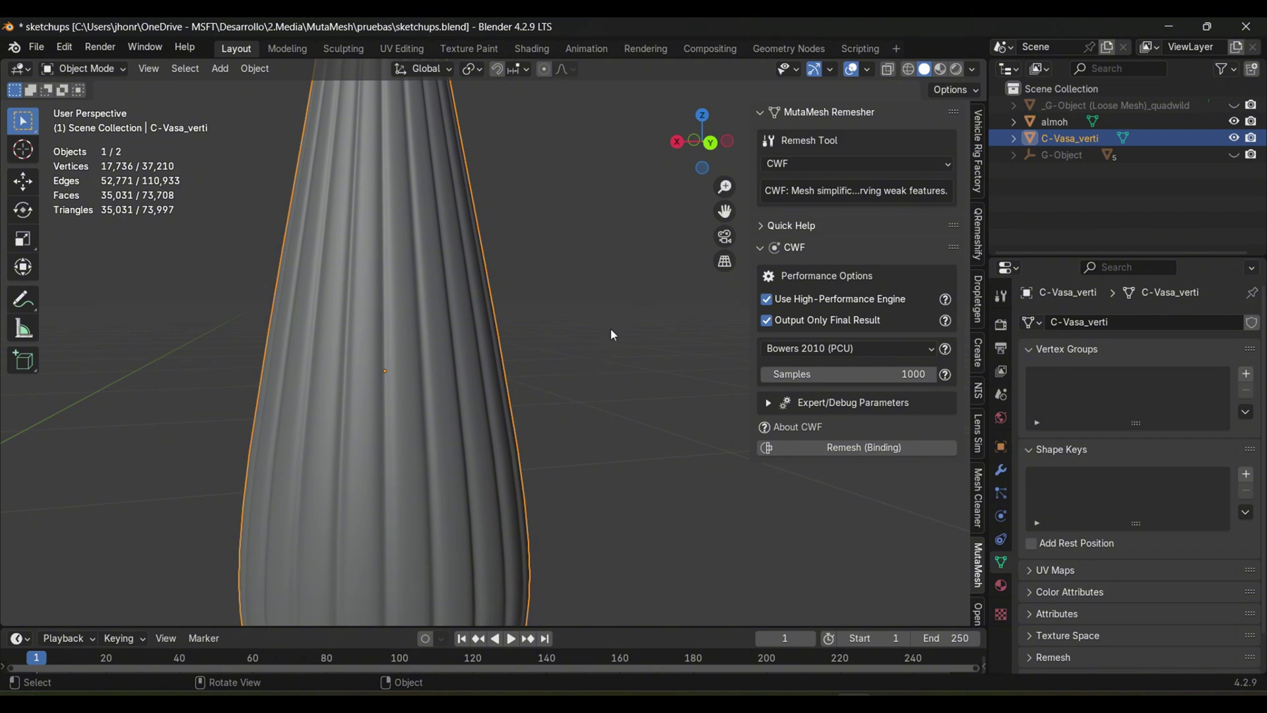
Compare C-Vasa_verti with C-Vasa_verti_Remesh by alternating their visibility, and select the original vase.
{"action": "scroll", "coordinate": [538, 247], "scroll_direction": "down", "scroll_amount": 3}
{"action": "scroll", "coordinate": [538, 247], "scroll_direction": "up", "scroll_amount": 2}
{"action": "mouse_move", "coordinate": [700, 135]}
{"action": "left_mouse_down"}
{"action": "mouse_move", "coordinate": [700, 196]}
{"action": "mouse_move", "coordinate": [706, 105]}
{"action": "mouse_move", "coordinate": [708, 165]}
{"action": "mouse_move", "coordinate": [699, 159]}
{"action": "left_mouse_up"}
{"action": "scroll", "coordinate": [673, 218], "scroll_direction": "down", "scroll_amount": 5}
{"action": "left_click", "coordinate": [1234, 154]}
{"action": "left_click", "coordinate": [1234, 138]}
{"action": "left_click_drag", "start_coordinate": [725, 212], "coordinate": [874, 202]}
{"action": "left_click", "coordinate": [1235, 138]}
{"action": "left_click", "coordinate": [1234, 154]}
{"action": "left_click", "coordinate": [653, 363]}
{"action": "left_click", "coordinate": [1234, 155]}
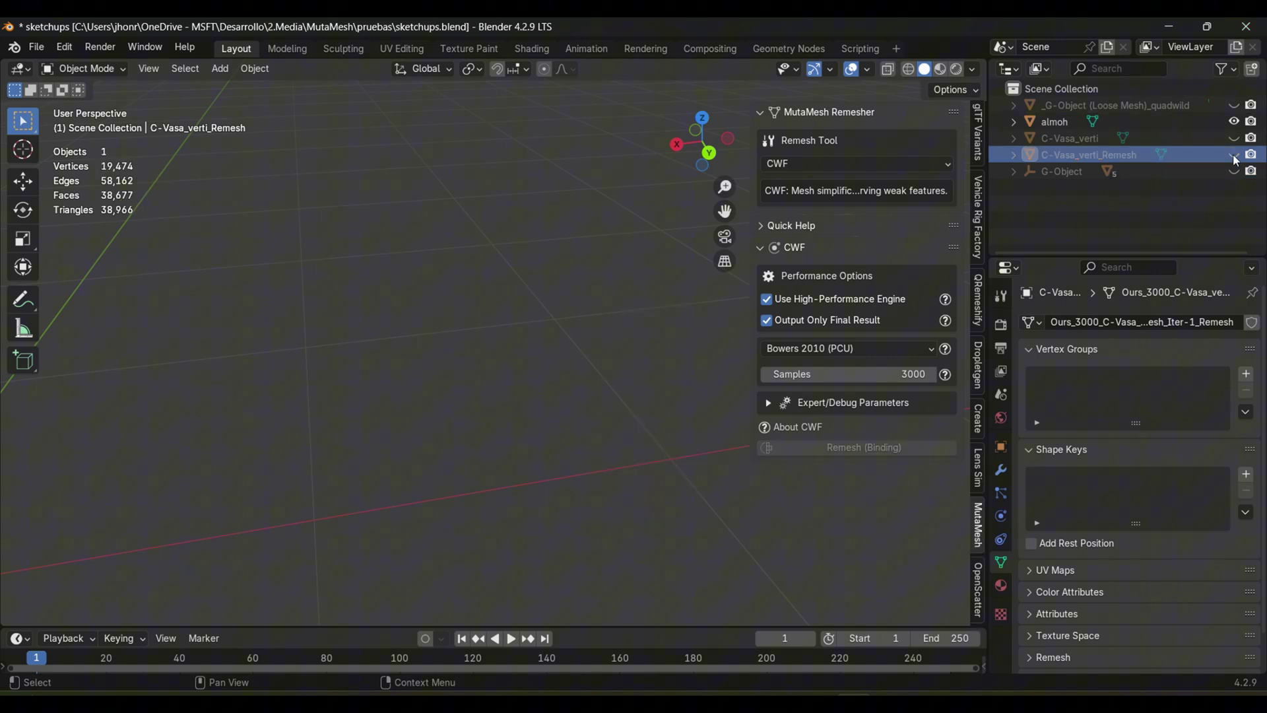
{"action": "left_click", "coordinate": [1234, 138]}
{"action": "left_click", "coordinate": [222, 397]}
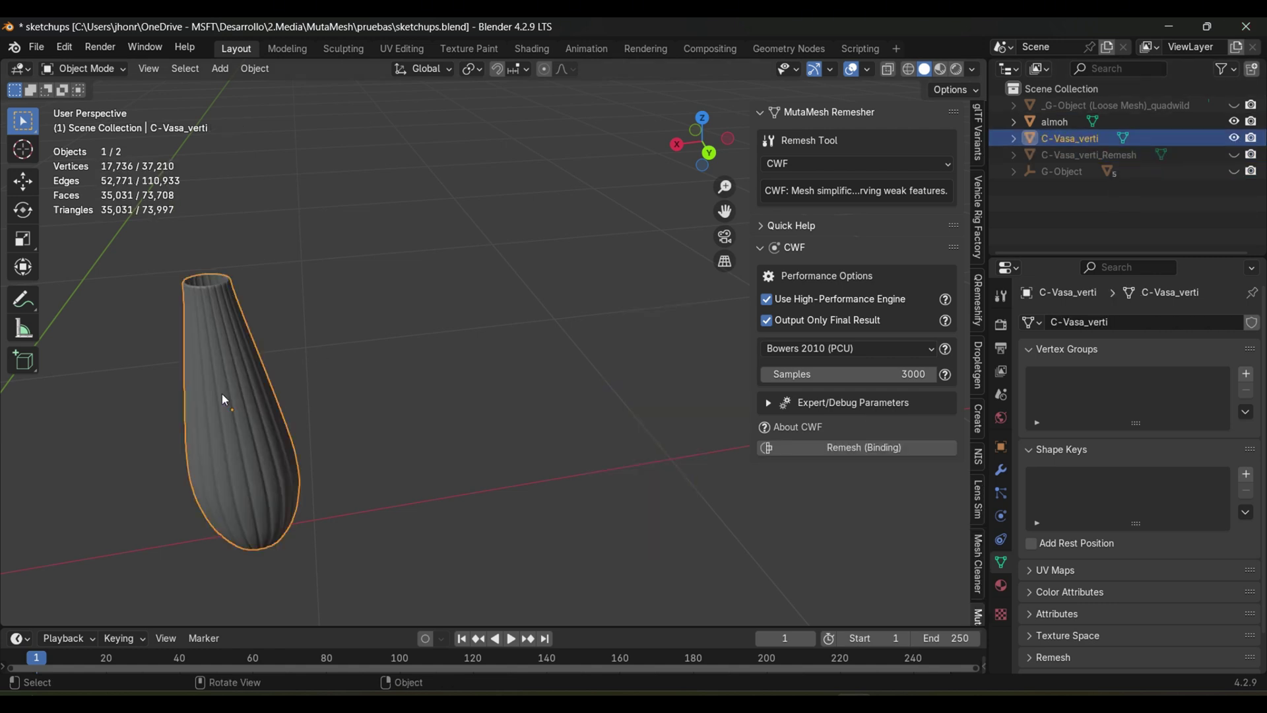
Hide the original vase, and unhide and select C-Vasa_verti_Remesh.
{"action": "left_click", "coordinate": [1236, 138]}
{"action": "left_click", "coordinate": [1235, 155]}
{"action": "left_click", "coordinate": [654, 350]}
{"action": "left_click_drag", "start_coordinate": [725, 211], "coordinate": [558, 215]}
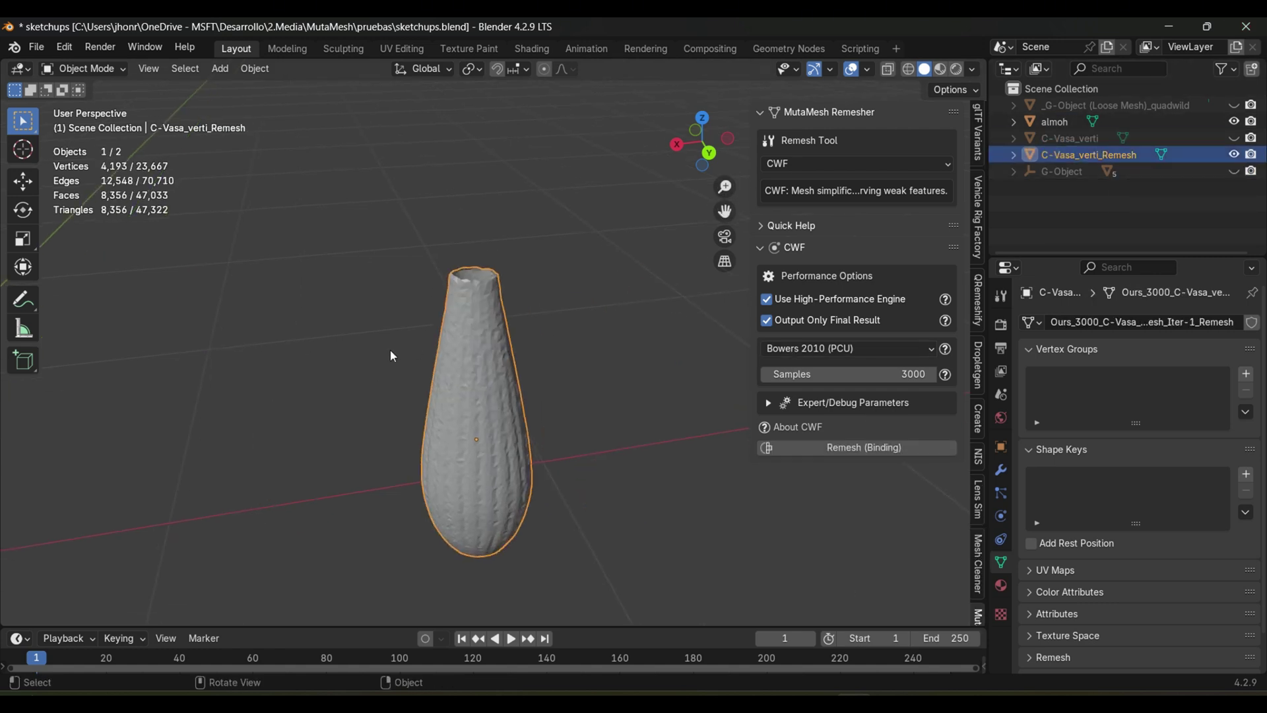
Examine the remeshed vase's triangle topology in Edit Mode, check the viewport overlay options, and return to Object Mode.
{"action": "scroll", "coordinate": [420, 341], "scroll_direction": "up", "scroll_amount": 6}
{"action": "key", "text": "Tab"}
{"action": "scroll", "coordinate": [442, 254], "scroll_direction": "up", "scroll_amount": 5}
{"action": "scroll", "coordinate": [442, 254], "scroll_direction": "down", "scroll_amount": 7}
{"action": "key", "text": "Tab"}
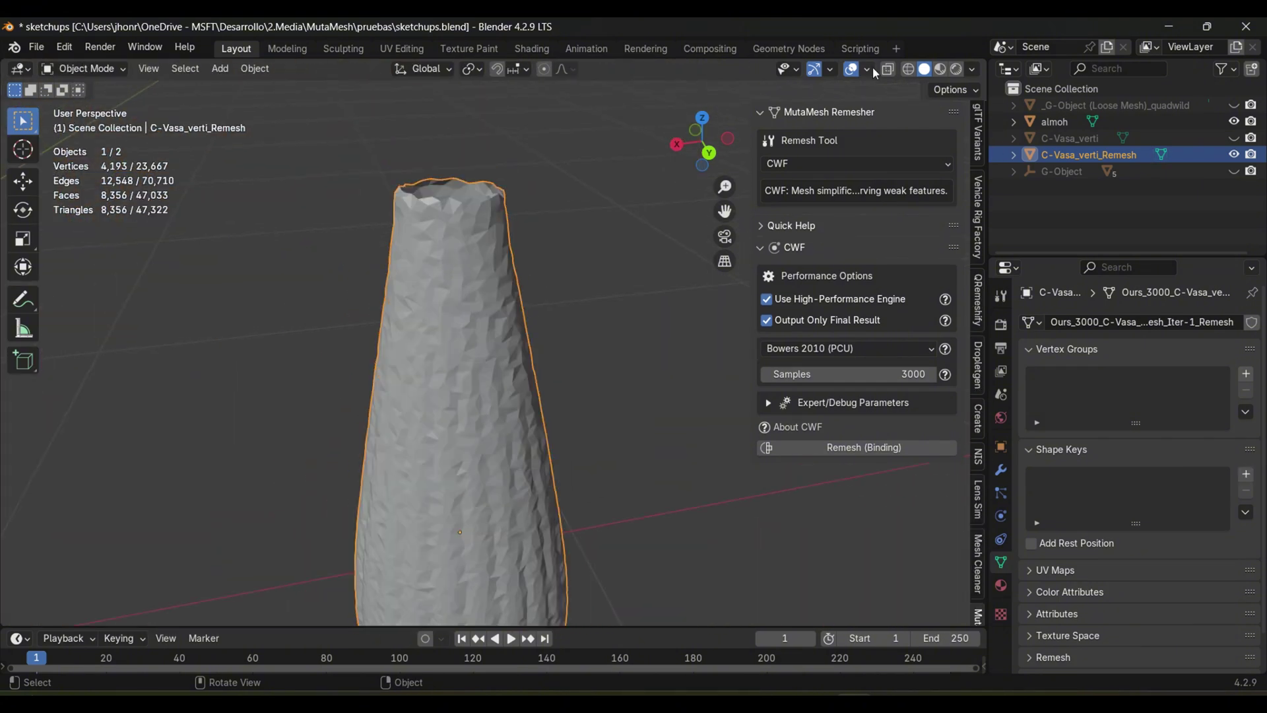
{"action": "left_click", "coordinate": [867, 70]}
{"action": "left_click", "coordinate": [787, 367]}
{"action": "left_click", "coordinate": [786, 367]}
{"action": "key", "text": "Tab"}
{"action": "scroll", "coordinate": [449, 321], "scroll_direction": "up", "scroll_amount": 6}
{"action": "scroll", "coordinate": [432, 318], "scroll_direction": "down", "scroll_amount": 4}
{"action": "mouse_move", "coordinate": [702, 141]}
{"action": "left_mouse_down"}
{"action": "mouse_move", "coordinate": [657, 66]}
{"action": "mouse_move", "coordinate": [696, 66]}
{"action": "mouse_move", "coordinate": [702, 140]}
{"action": "left_mouse_up"}
{"action": "key", "text": "Tab"}
{"action": "key", "text": "Tab"}
{"action": "key", "text": "Tab"}
Apply smooth shading to the remeshed vase and inspect its surface from several angles.
{"action": "right_click", "coordinate": [512, 304]}
{"action": "left_click", "coordinate": [462, 304]}
{"action": "scroll", "coordinate": [492, 271], "scroll_direction": "down", "scroll_amount": 4}
{"action": "scroll", "coordinate": [478, 245], "scroll_direction": "up", "scroll_amount": 4}
{"action": "scroll", "coordinate": [489, 205], "scroll_direction": "up", "scroll_amount": 2}
{"action": "scroll", "coordinate": [563, 274], "scroll_direction": "down", "scroll_amount": 5}
{"action": "left_click_drag", "start_coordinate": [703, 141], "coordinate": [769, 257]}
{"action": "scroll", "coordinate": [422, 299], "scroll_direction": "up", "scroll_amount": 7}
{"action": "scroll", "coordinate": [426, 297], "scroll_direction": "down", "scroll_amount": 4}
{"action": "left_click_drag", "start_coordinate": [725, 211], "coordinate": [918, 331]}
Inspect the smooth-shaded remeshed vase's rim and body triangles, alternating between Edit Mode and Object Mode.
{"action": "key", "text": "Tab"}
{"action": "scroll", "coordinate": [519, 390], "scroll_direction": "up", "scroll_amount": 5}
{"action": "key", "text": "Tab"}
{"action": "scroll", "coordinate": [514, 311], "scroll_direction": "down", "scroll_amount": 3}
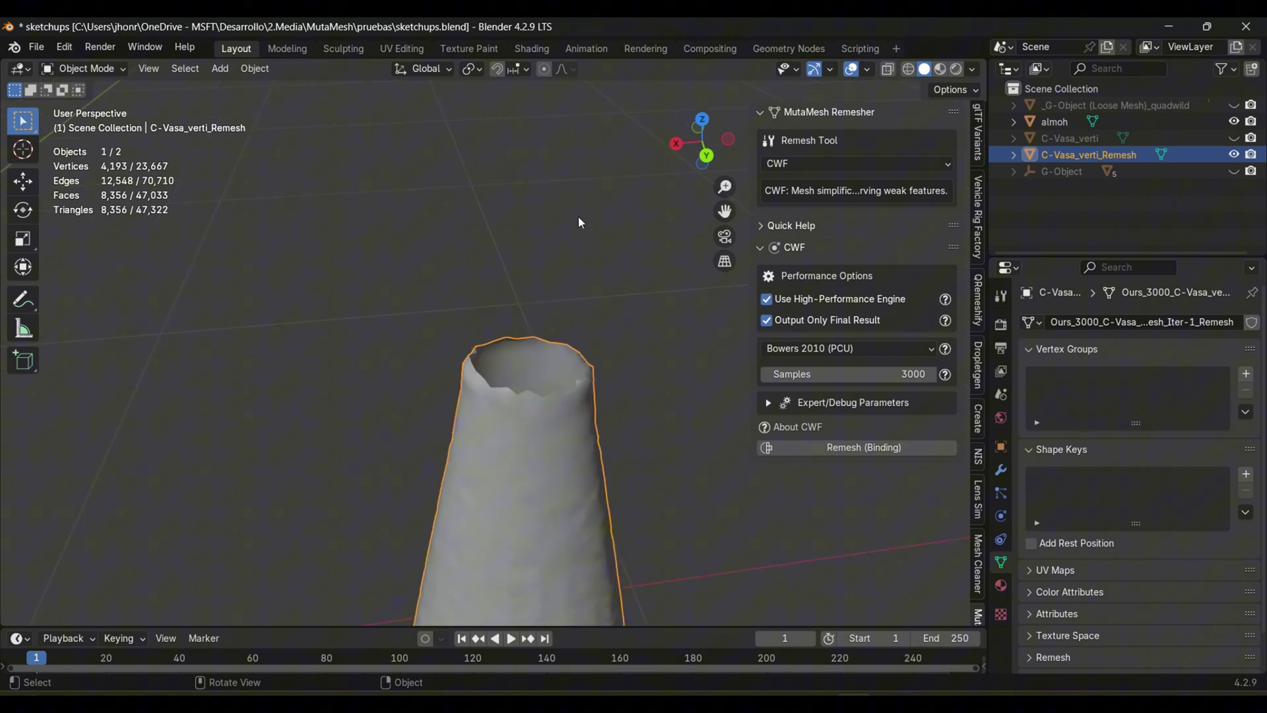
{"action": "left_click_drag", "start_coordinate": [701, 141], "coordinate": [701, 93]}
{"action": "key", "text": "Tab"}
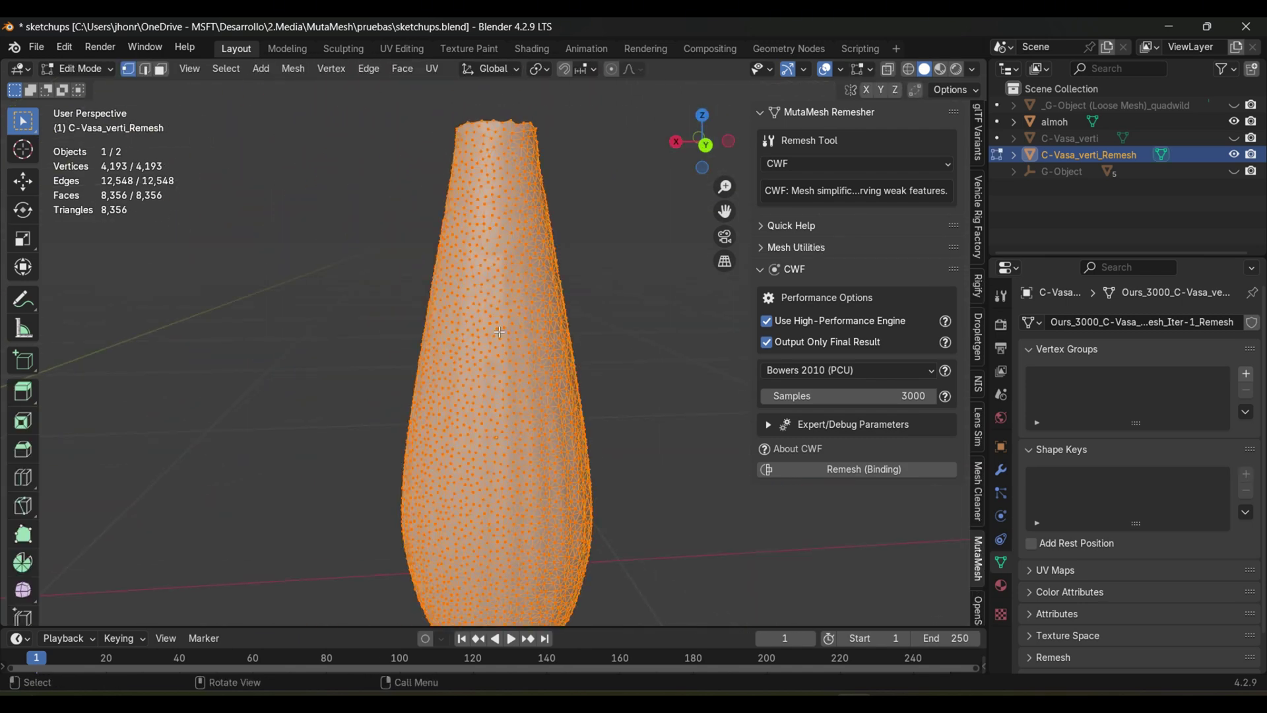
{"action": "scroll", "coordinate": [500, 332], "scroll_direction": "up", "scroll_amount": 9}
{"action": "scroll", "coordinate": [499, 332], "scroll_direction": "down", "scroll_amount": 6}
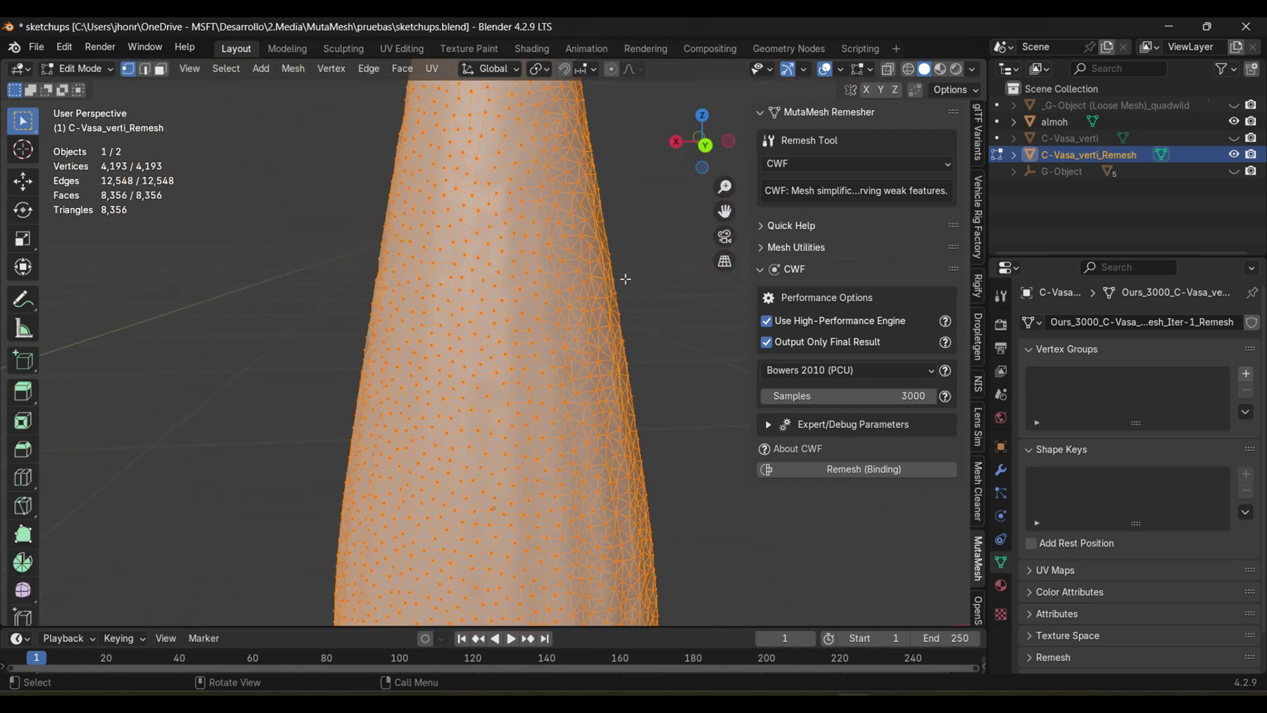
{"action": "left_click_drag", "start_coordinate": [724, 210], "coordinate": [725, 211]}
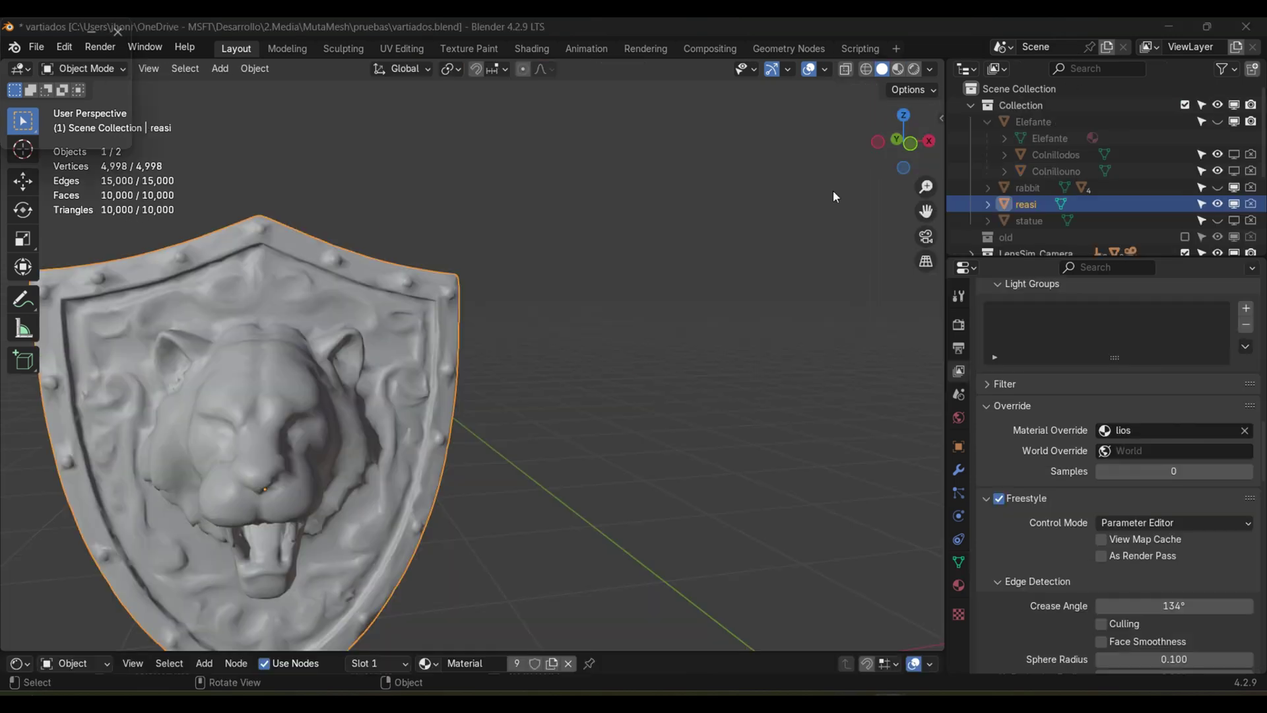
Examine the triangulated topology of the reasi lion-head shield in Edit Mode, and return to Object Mode.
{"action": "middle_click_drag", "start_coordinate": [834, 192], "coordinate": [430, 361]}
{"action": "key", "text": "Tab"}
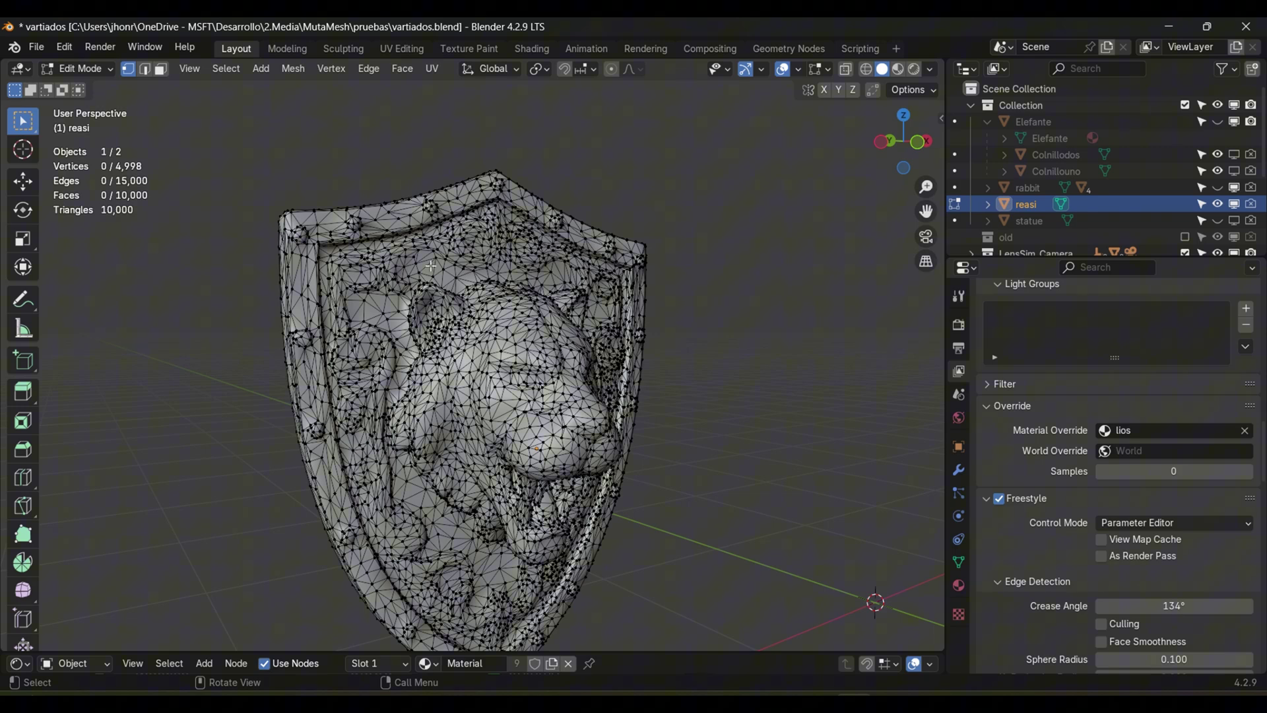
{"action": "scroll", "coordinate": [431, 266], "scroll_direction": "up", "scroll_amount": 1}
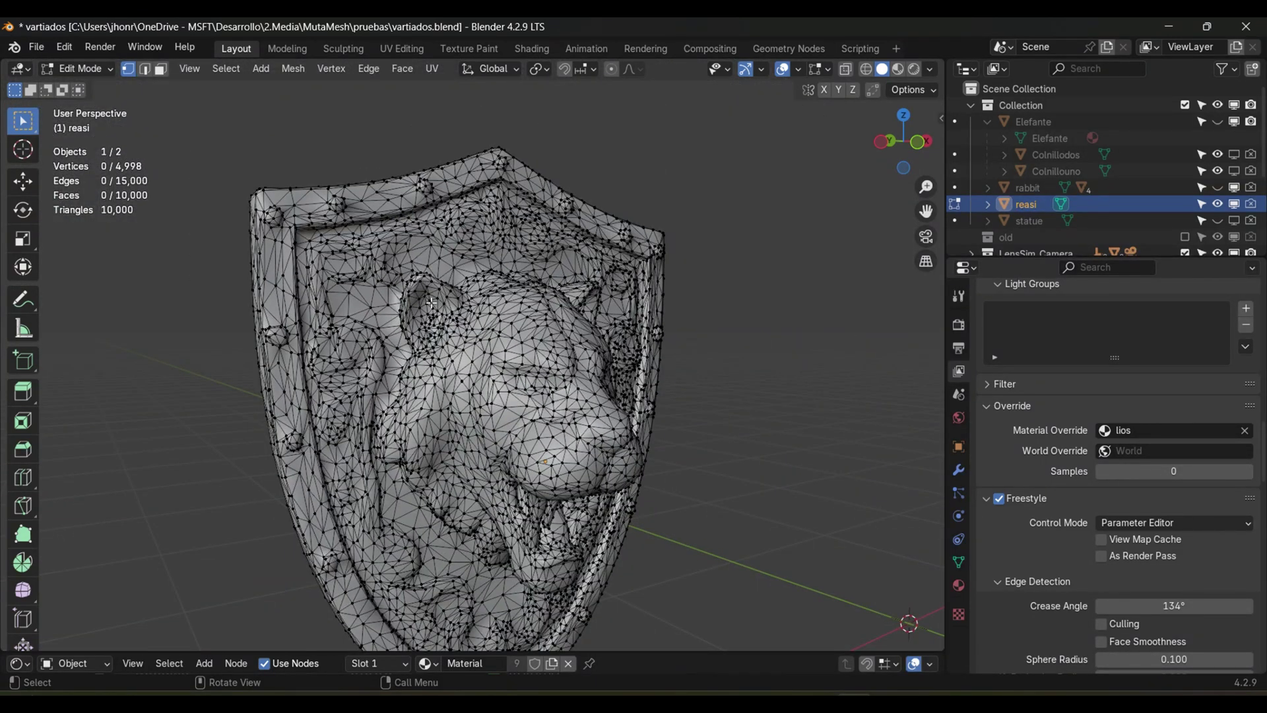
{"action": "key", "text": "Tab"}
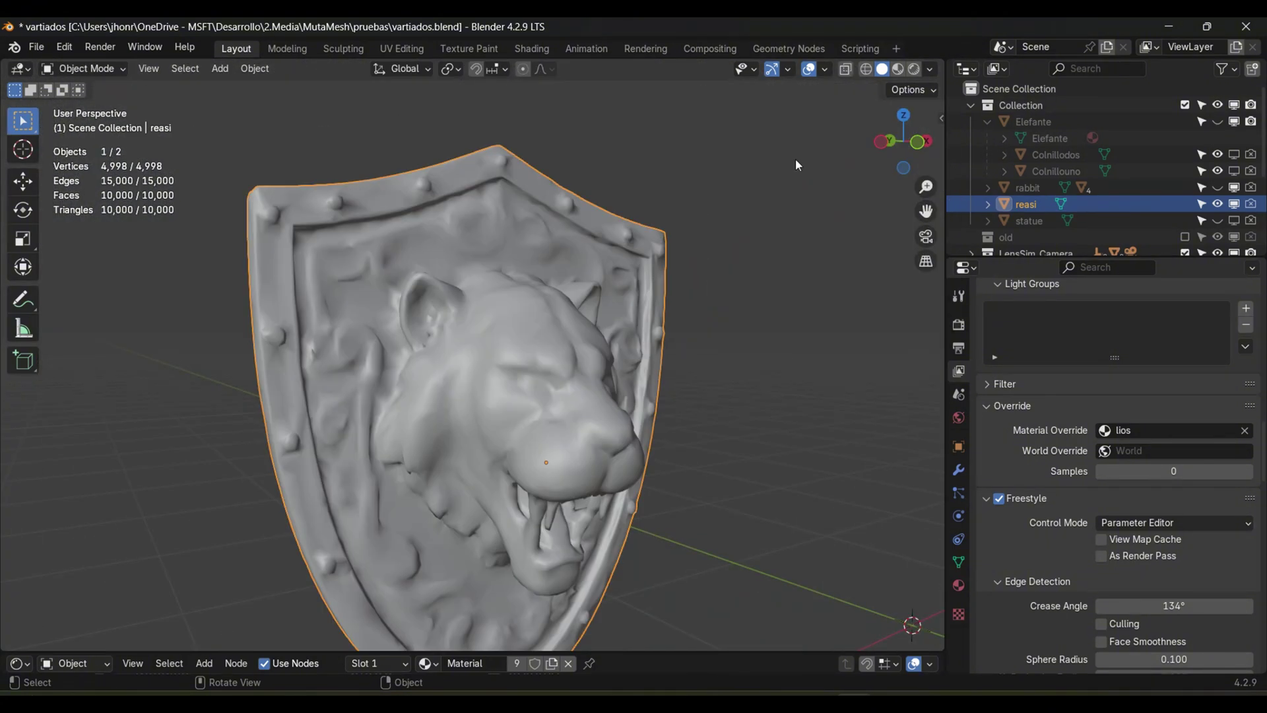
Show the MutaMesh AdapTropic settings for the shield and read the About AdapTropic description.
{"action": "left_click_drag", "start_coordinate": [904, 141], "coordinate": [659, 338]}
{"action": "key", "text": "n"}
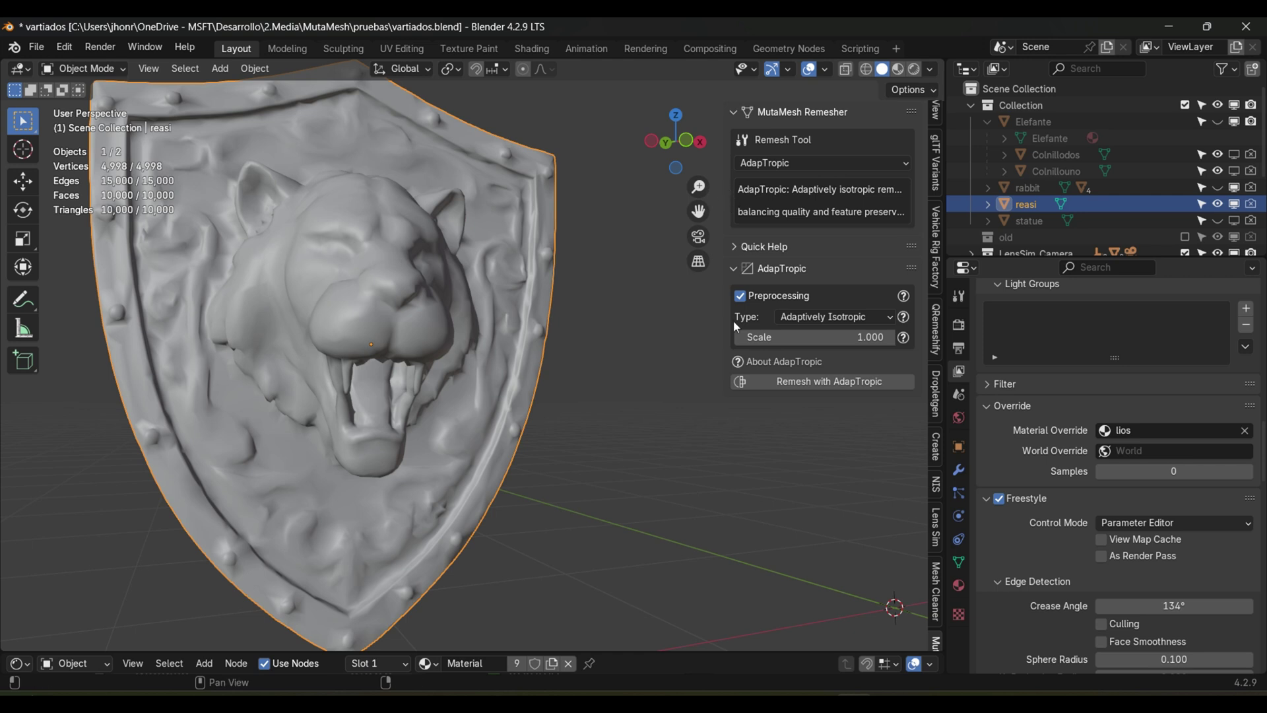
{"action": "left_click", "coordinate": [738, 363]}
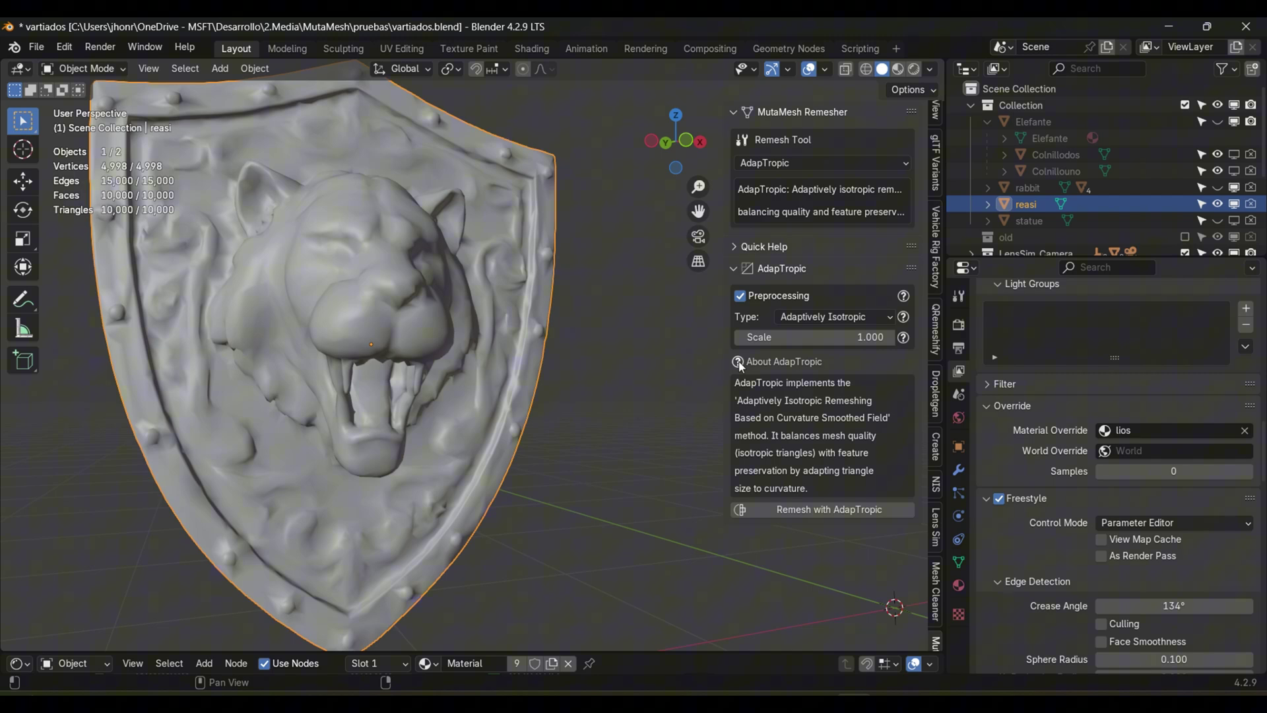
{"action": "left_click", "coordinate": [739, 363]}
Take a closer look at how the shield's triangles vary across the lion's face in Edit Mode, and return to Object Mode.
{"action": "key", "text": "Tab"}
{"action": "mouse_move", "coordinate": [667, 152]}
{"action": "left_mouse_down"}
{"action": "mouse_move", "coordinate": [719, 150]}
{"action": "mouse_move", "coordinate": [660, 149]}
{"action": "mouse_move", "coordinate": [673, 141]}
{"action": "left_mouse_up"}
{"action": "scroll", "coordinate": [482, 370], "scroll_direction": "up", "scroll_amount": 6}
{"action": "scroll", "coordinate": [483, 371], "scroll_direction": "down", "scroll_amount": 4}
{"action": "scroll", "coordinate": [460, 352], "scroll_direction": "down", "scroll_amount": 3}
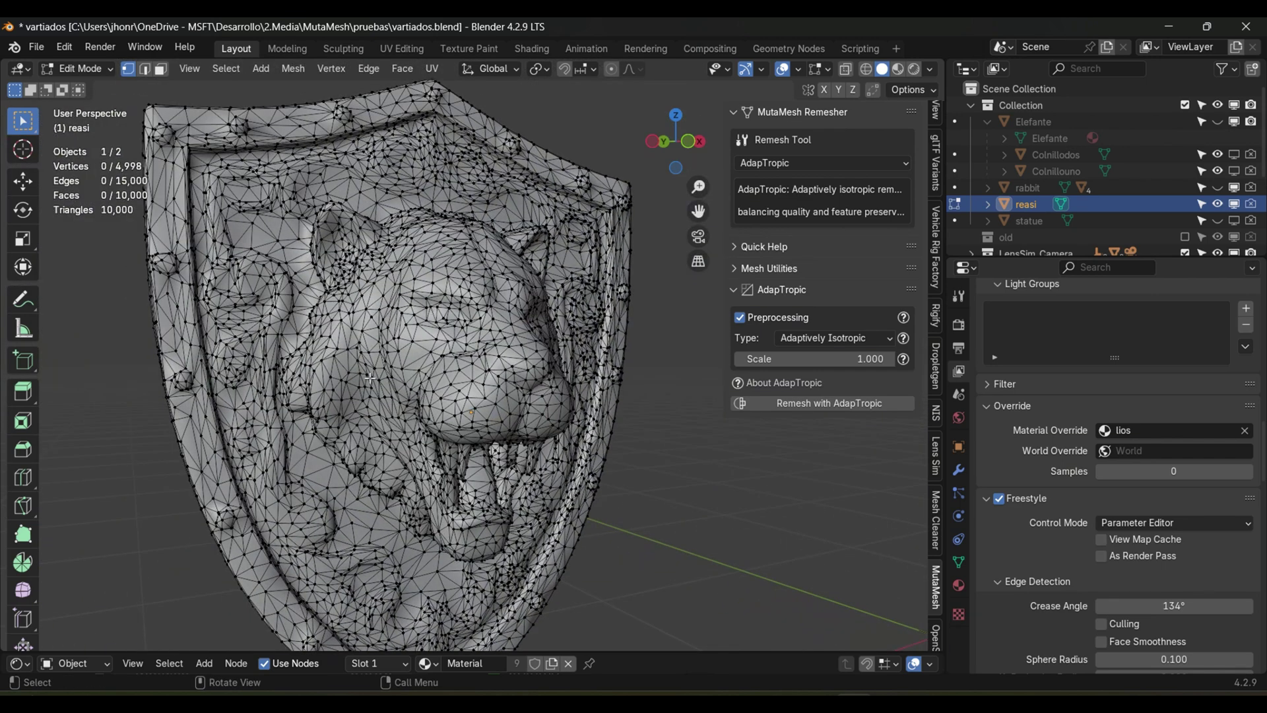
{"action": "key", "text": "Tab"}
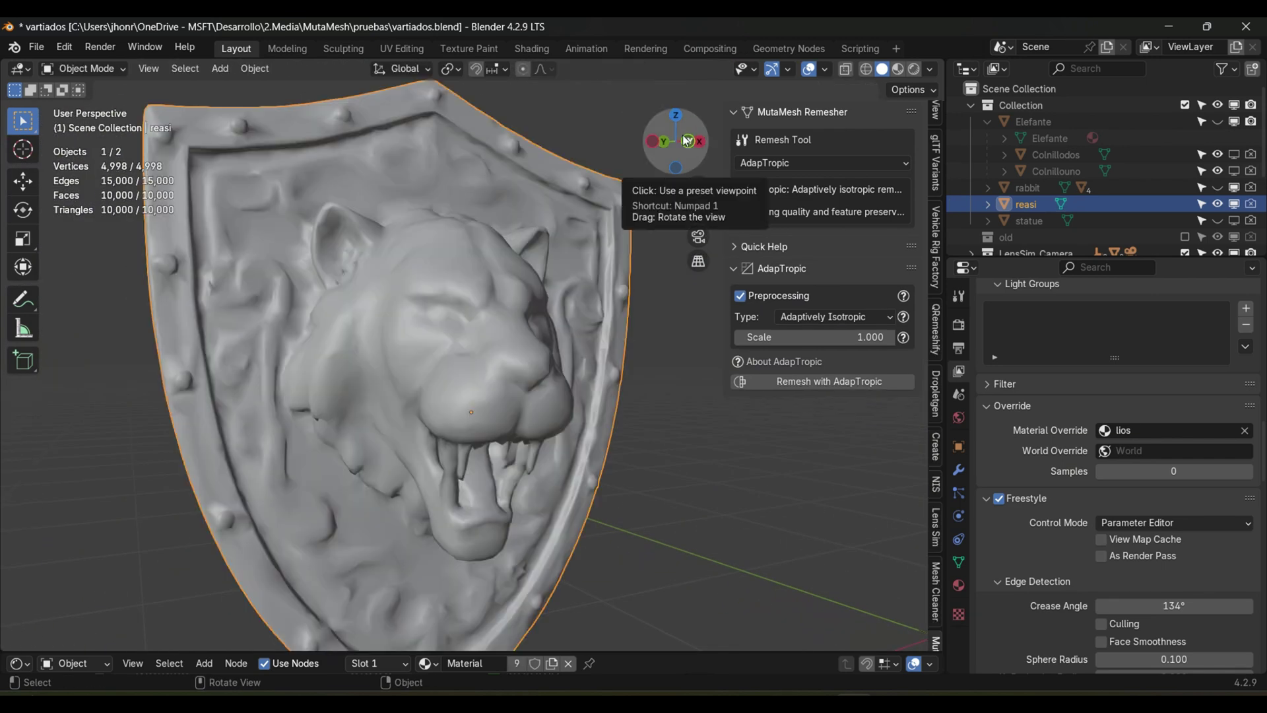
Read the AdapTropic help for Scale and Type, and view the Isotropic and Adaptively Isotropic options without changing the type.
{"action": "left_click", "coordinate": [903, 337]}
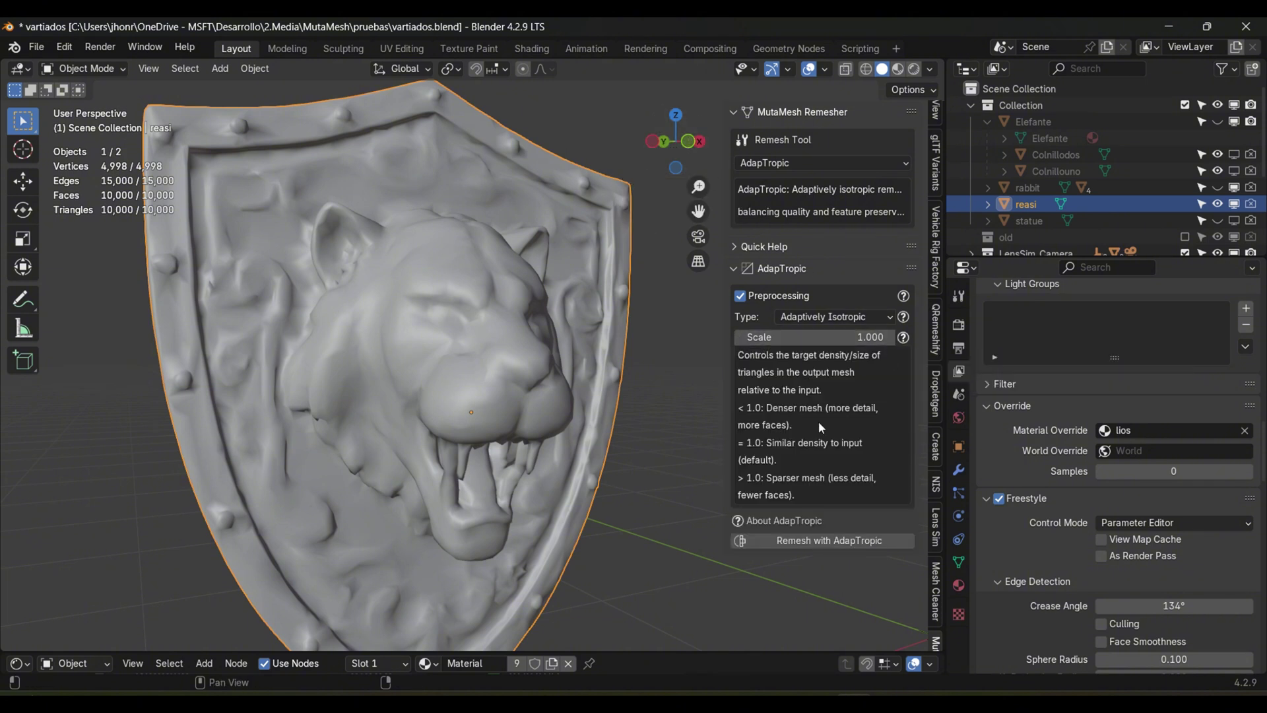
{"action": "left_click", "coordinate": [904, 337]}
{"action": "left_click", "coordinate": [903, 317]}
{"action": "left_click", "coordinate": [841, 316]}
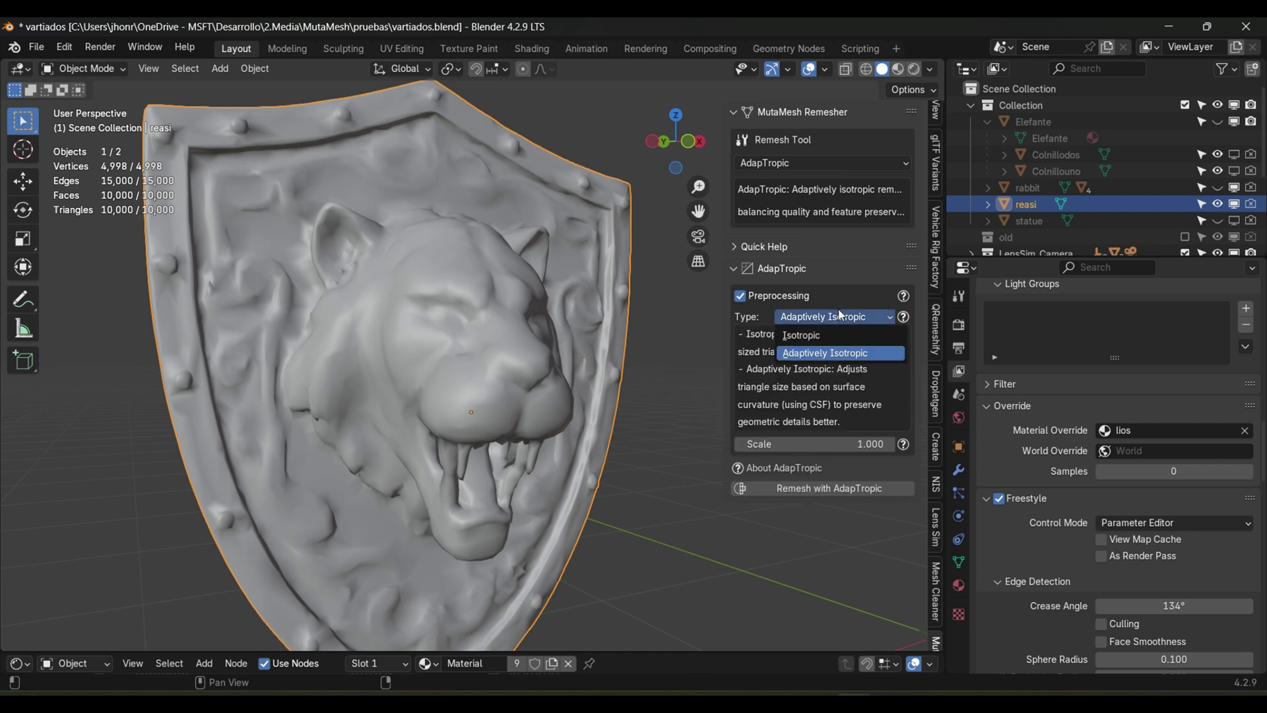
{"action": "left_click", "coordinate": [841, 318]}
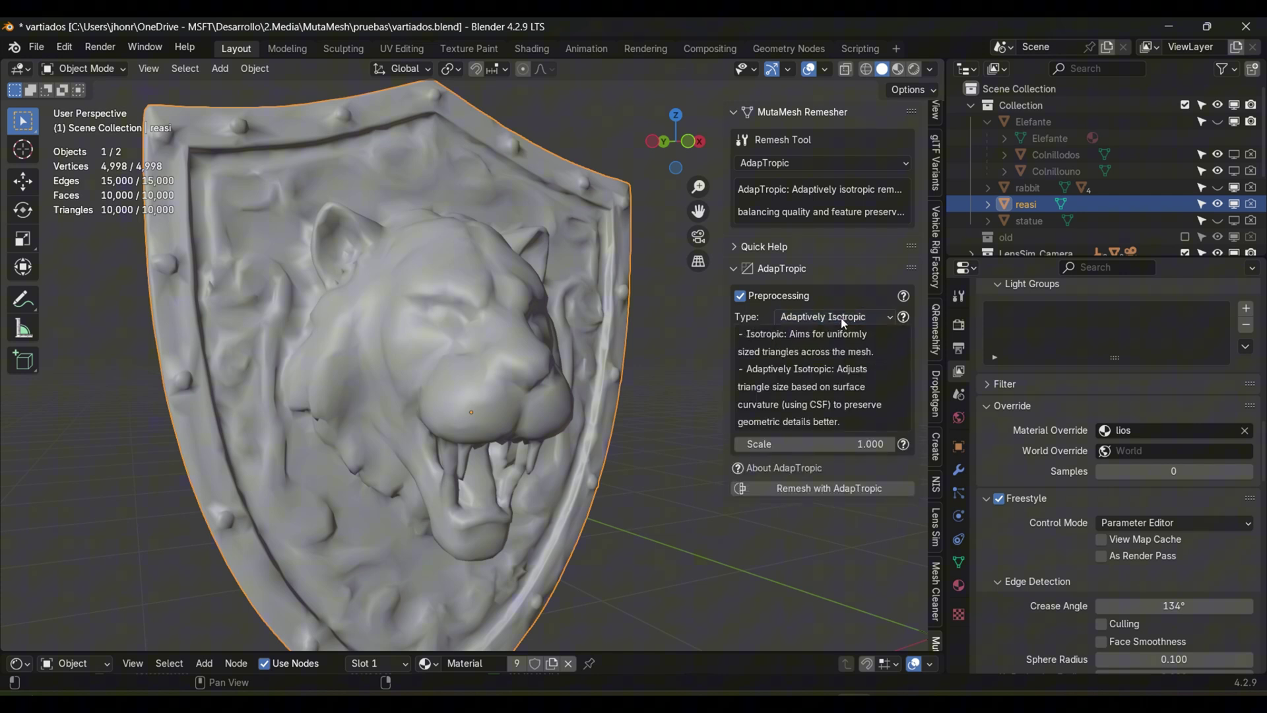
{"action": "left_click", "coordinate": [904, 317]}
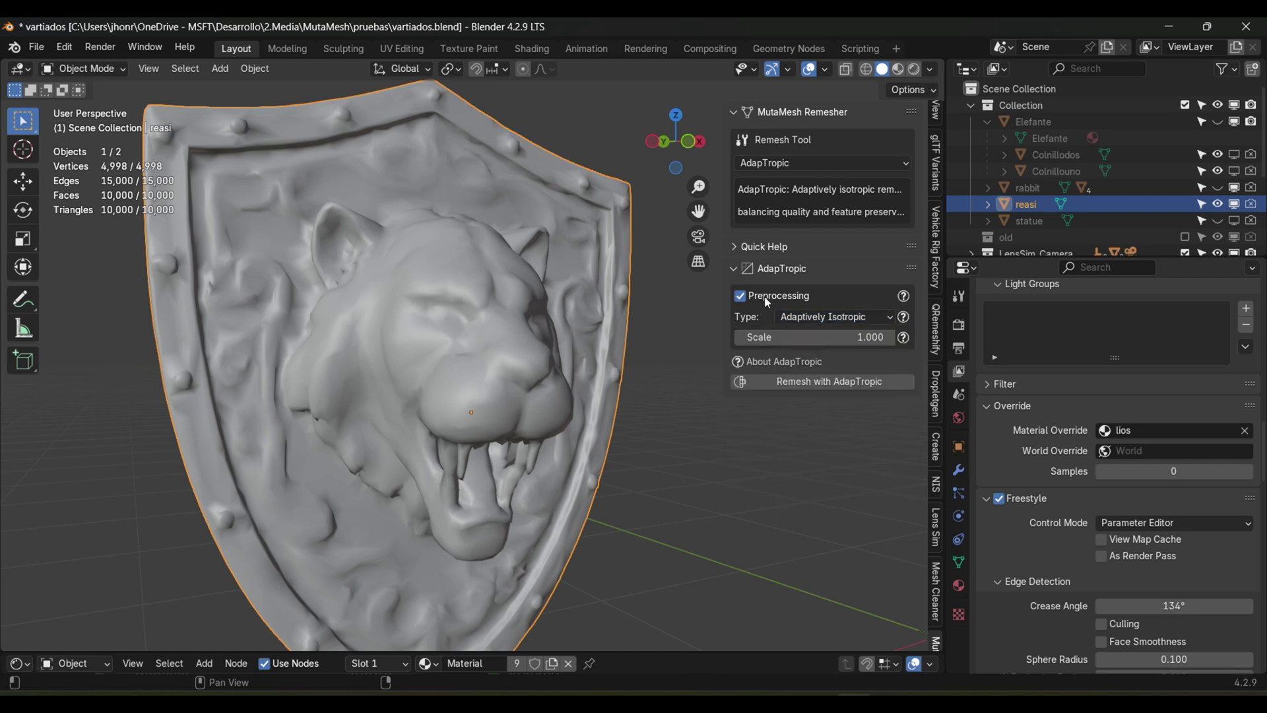
Read the help for AdapTropic's Preprocessing option and revisit the Scale explanation.
{"action": "left_click", "coordinate": [903, 296]}
{"action": "left_click", "coordinate": [904, 296]}
{"action": "left_click", "coordinate": [903, 339]}
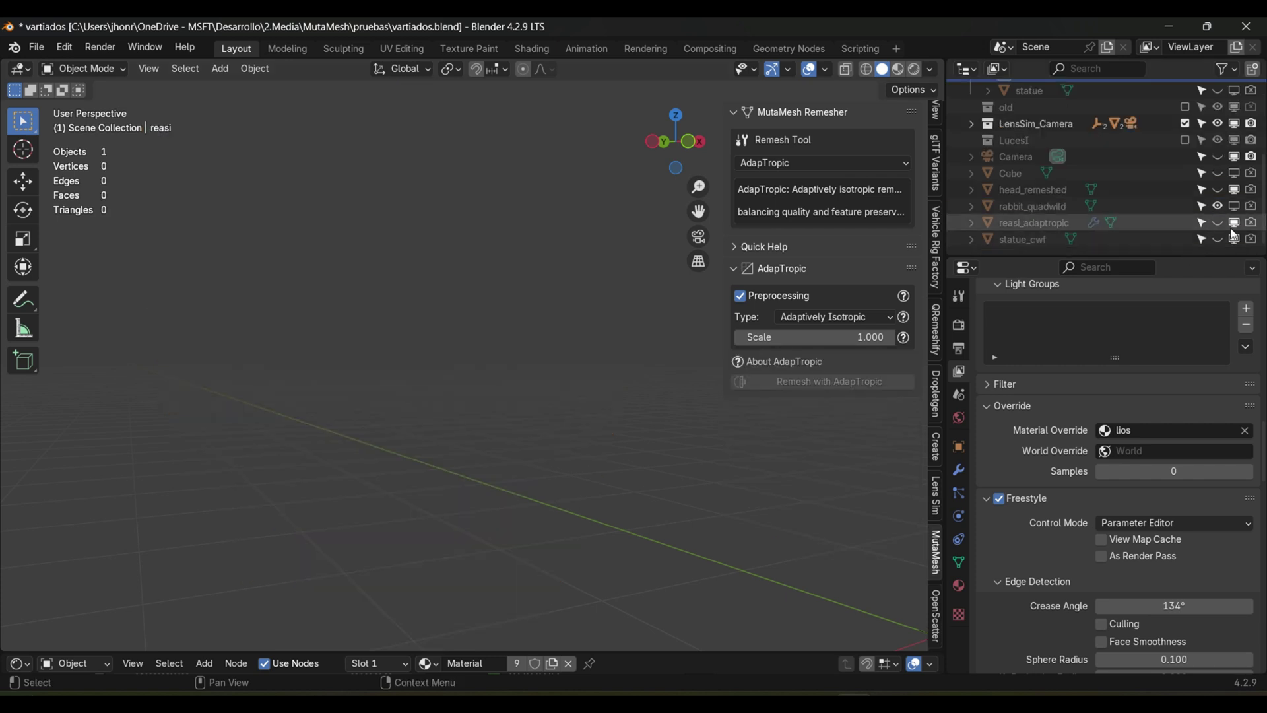
Show the reasi_adaptropic shield in the viewport, select it and enter Edit Mode with all of its geometry deselected.
{"action": "left_click", "coordinate": [1234, 224]}
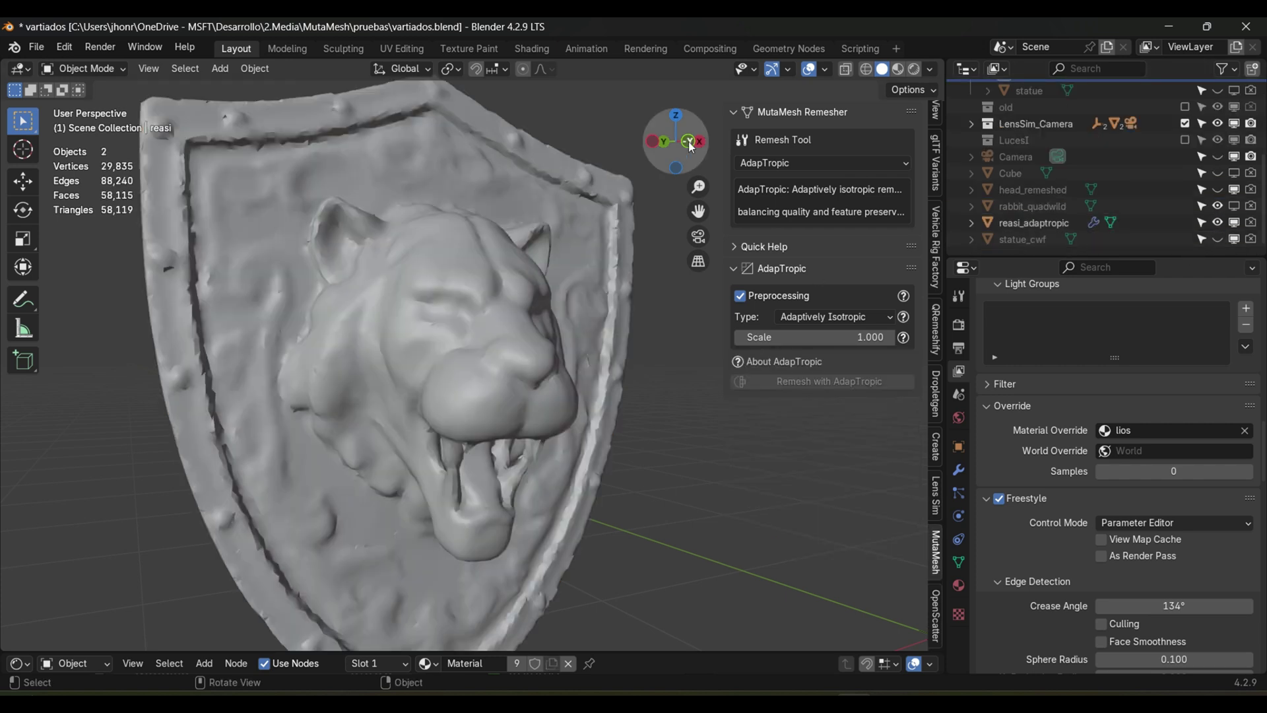
{"action": "left_click_drag", "start_coordinate": [692, 142], "coordinate": [693, 154]}
{"action": "left_click", "coordinate": [352, 386]}
{"action": "key", "text": "Tab"}
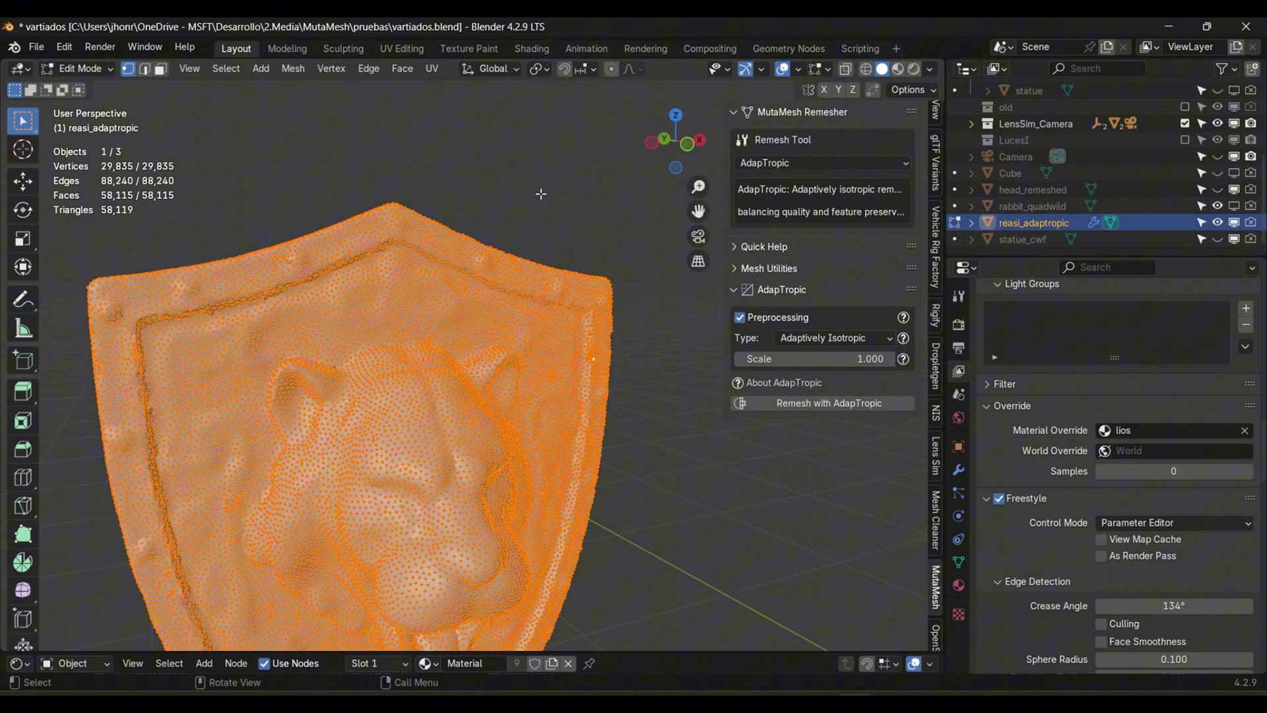
{"action": "key", "text": "h"}
Examine the triangle distribution of the remeshed shield around the lion's ears, muzzle, teeth and the raised border.
{"action": "scroll", "coordinate": [348, 389], "scroll_direction": "down", "scroll_amount": 3}
{"action": "scroll", "coordinate": [426, 345], "scroll_direction": "down", "scroll_amount": 3}
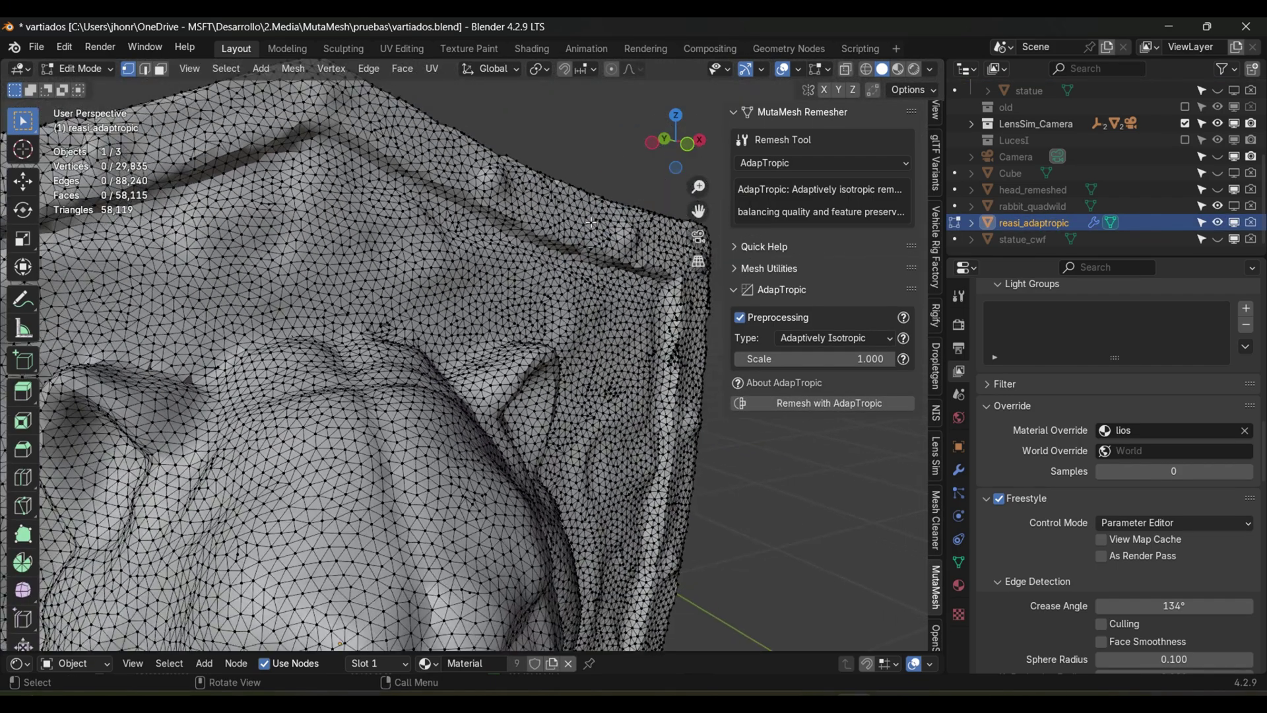
{"action": "left_click_drag", "start_coordinate": [684, 141], "coordinate": [683, 128]}
{"action": "scroll", "coordinate": [559, 219], "scroll_direction": "down", "scroll_amount": 2}
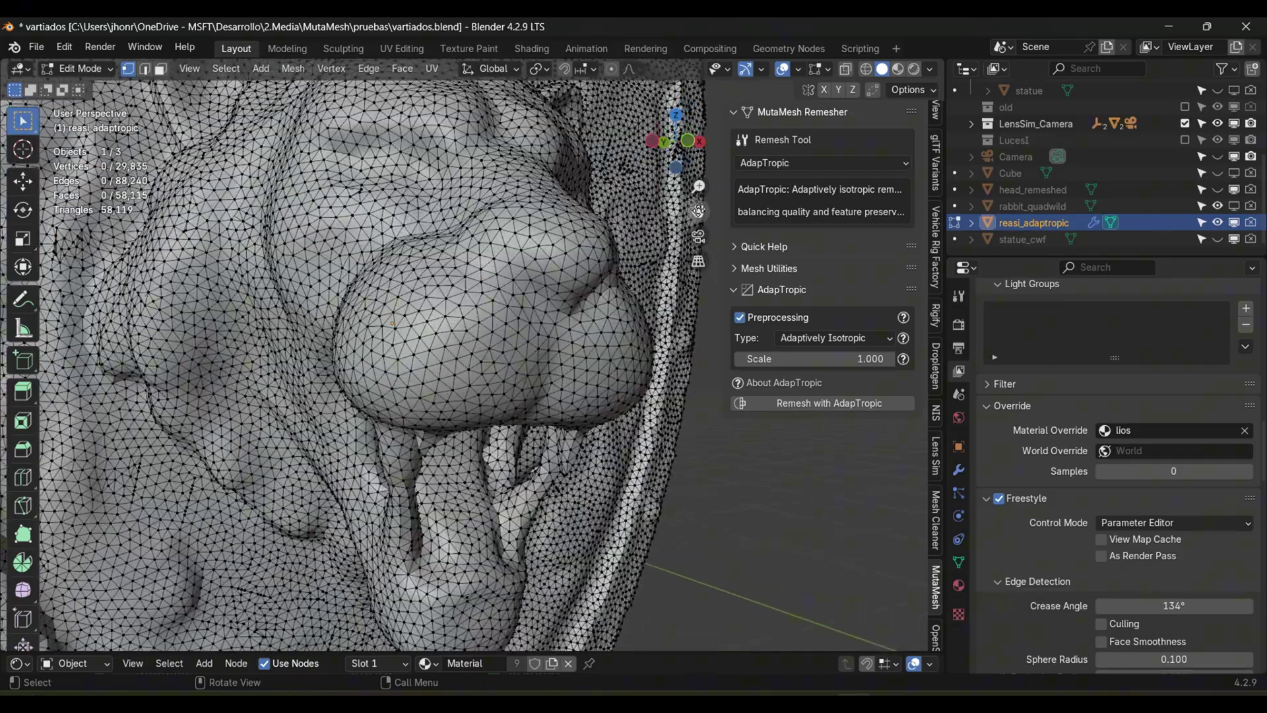
{"action": "left_click_drag", "start_coordinate": [699, 212], "coordinate": [476, 369]}
{"action": "left_click", "coordinate": [455, 333]}
{"action": "scroll", "coordinate": [534, 273], "scroll_direction": "down", "scroll_amount": 3}
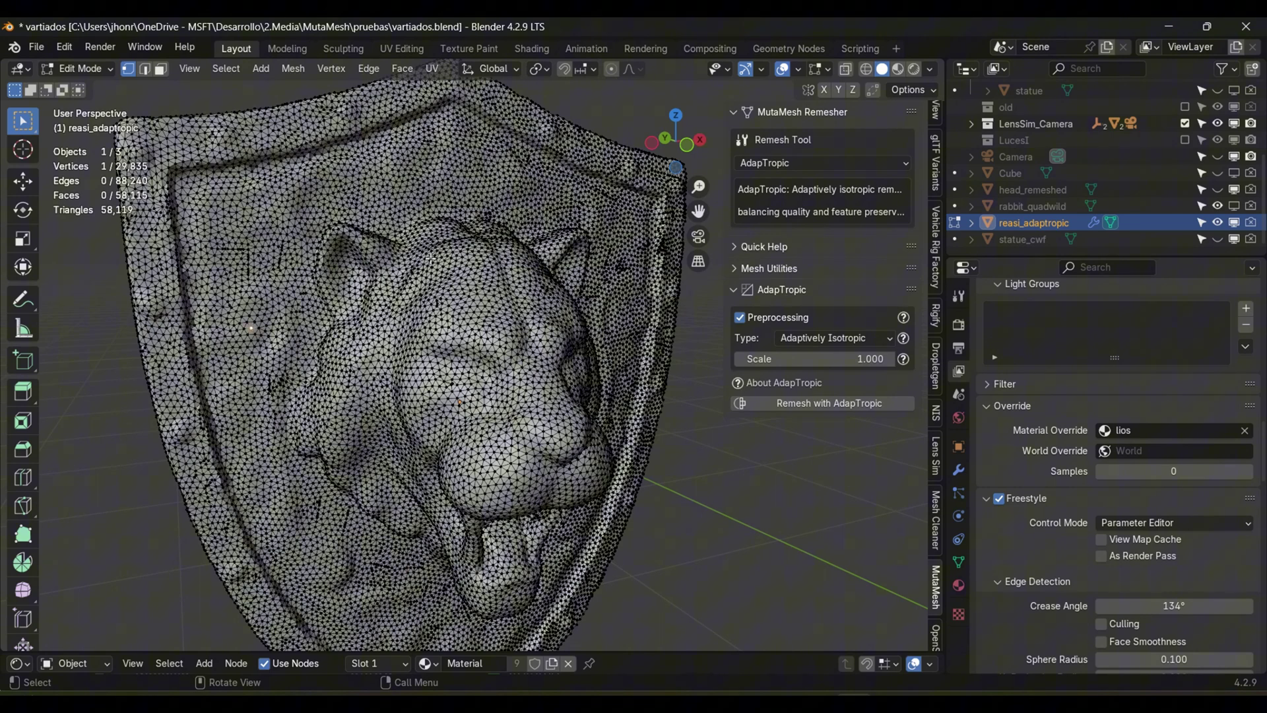
{"action": "mouse_move", "coordinate": [676, 141]}
{"action": "left_mouse_down"}
{"action": "mouse_move", "coordinate": [674, 111]}
{"action": "mouse_move", "coordinate": [681, 134]}
{"action": "mouse_move", "coordinate": [660, 153]}
{"action": "left_mouse_up"}
Show the remesh methods available in MutaMesh Remesher.
{"action": "left_click", "coordinate": [802, 163]}
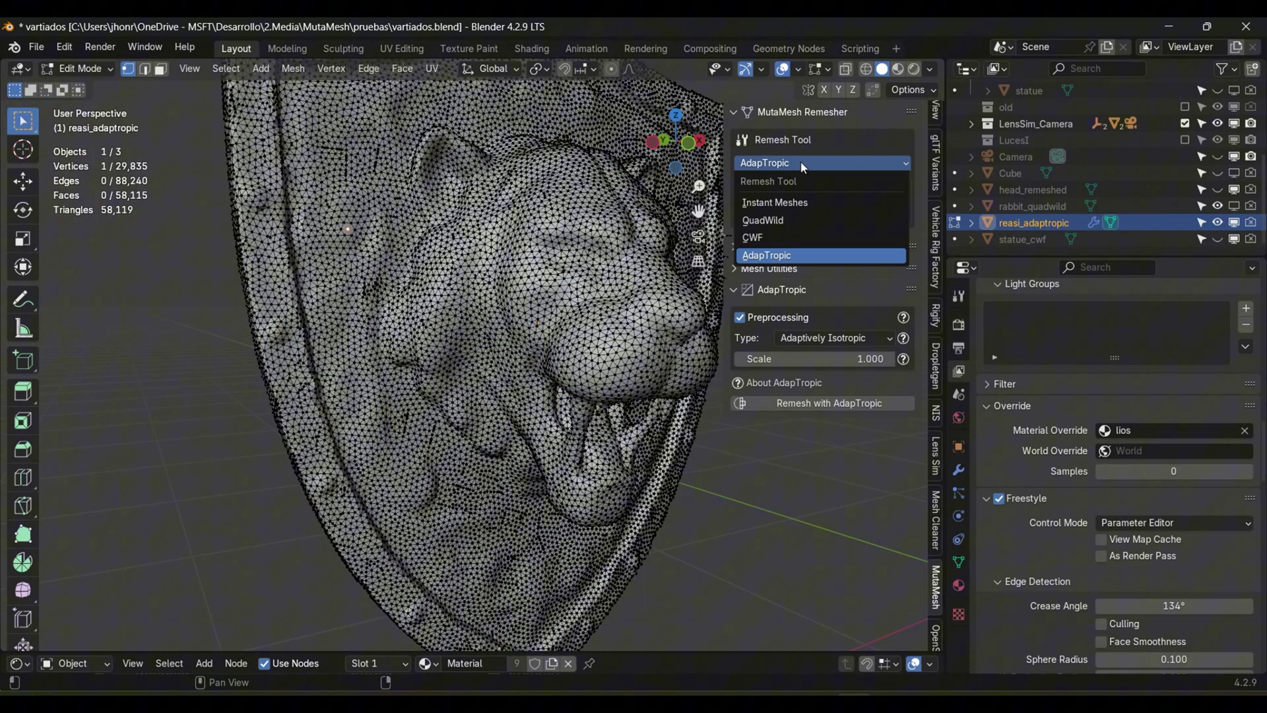